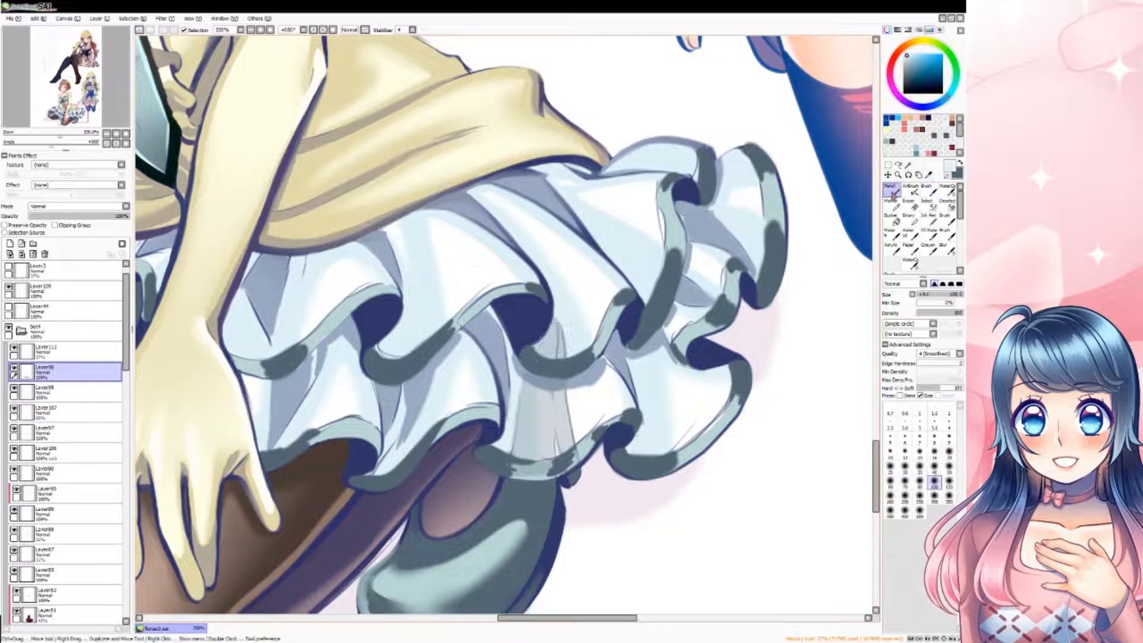
- Retouch the teal trim of the lower skirt ruffle above the shoe, painting with colours sampled from the drawing
{"action": "scroll", "coordinate": [532, 439], "scroll_direction": "down", "scroll_amount": 3}
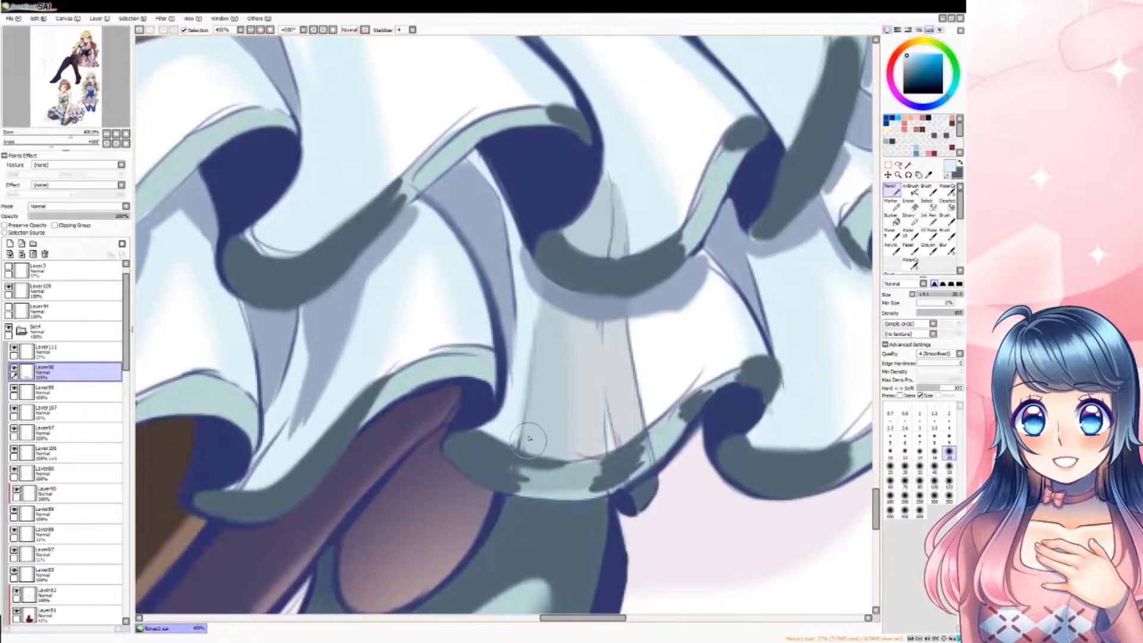
{"action": "scroll", "coordinate": [537, 303], "scroll_direction": "right", "scroll_amount": 4}
{"action": "scroll", "coordinate": [562, 366], "scroll_direction": "down", "scroll_amount": 1}
{"action": "left_click", "coordinate": [529, 361], "text": "alt"}
{"action": "mouse_move", "coordinate": [535, 366]}
{"action": "left_mouse_down"}
{"action": "mouse_move", "coordinate": [539, 339]}
{"action": "mouse_move", "coordinate": [526, 339]}
{"action": "mouse_move", "coordinate": [549, 343]}
{"action": "left_mouse_up"}
{"action": "left_click", "coordinate": [457, 374], "text": "alt"}
{"action": "left_click_drag", "start_coordinate": [436, 375], "coordinate": [513, 321]}
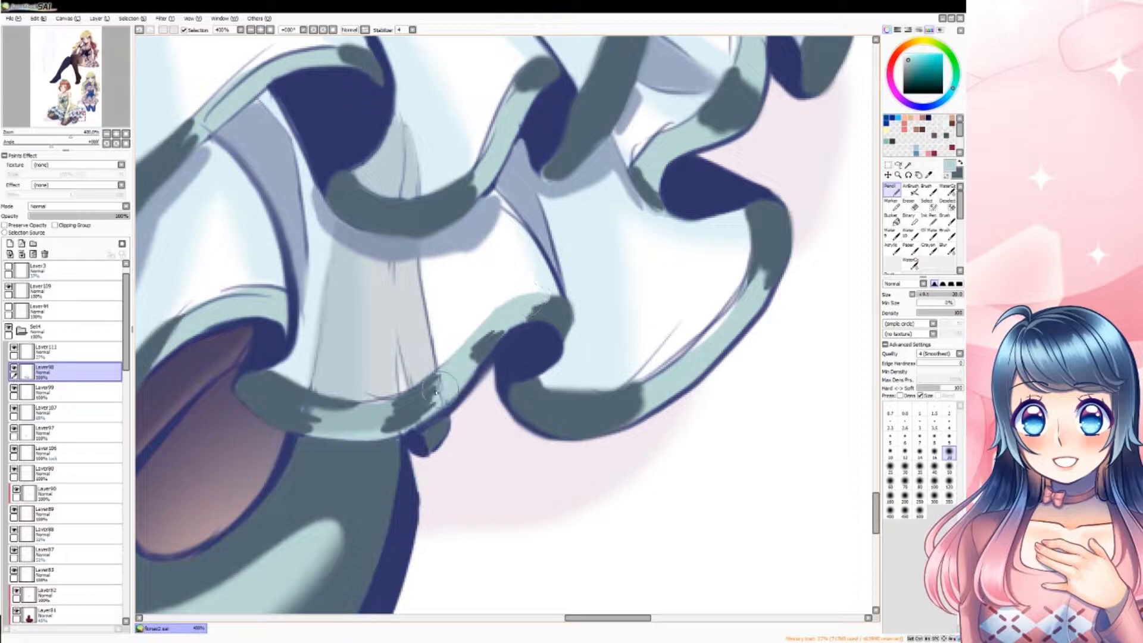
- Blend the light and dark teal patches along the lower ruffle's trim with the Brush
{"action": "key", "text": "b"}
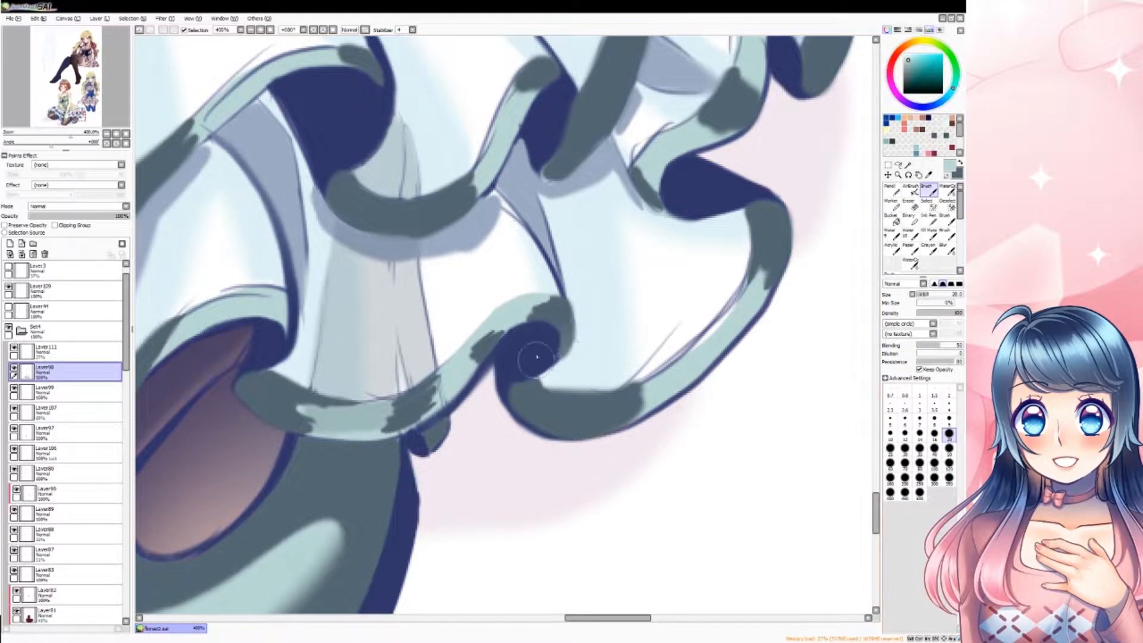
{"action": "key", "text": "h"}
{"action": "mouse_move", "coordinate": [481, 312]}
{"action": "left_mouse_down"}
{"action": "mouse_move", "coordinate": [563, 400]}
{"action": "mouse_move", "coordinate": [623, 430]}
{"action": "left_mouse_up"}
{"action": "key", "text": "h"}
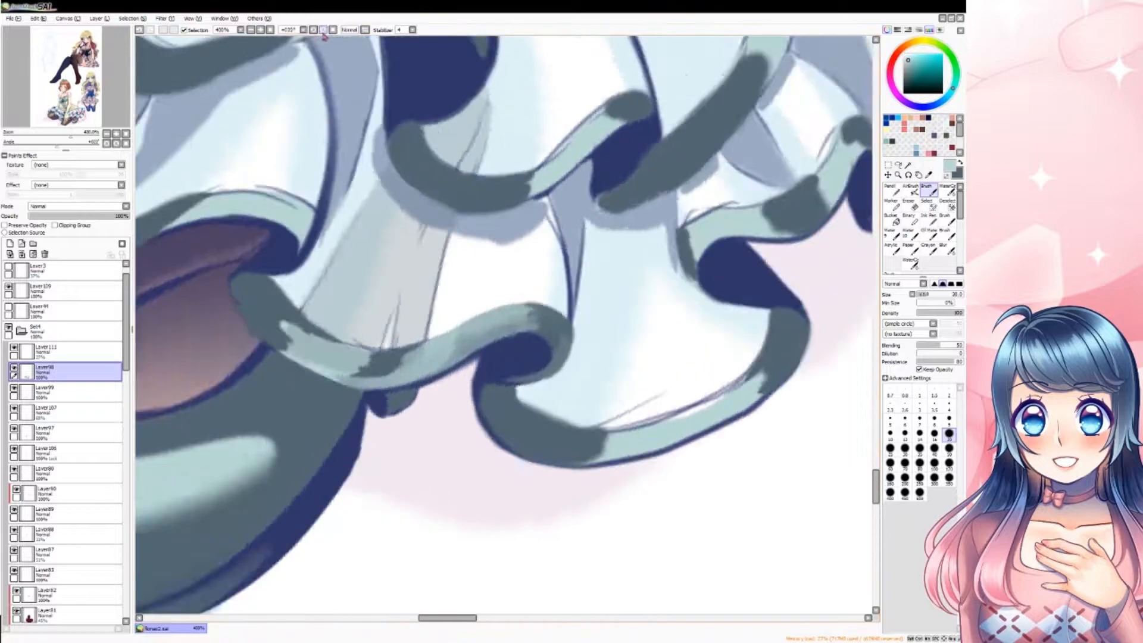
{"action": "left_click_drag", "start_coordinate": [381, 410], "coordinate": [381, 232], "text": "alt"}
{"action": "mouse_move", "coordinate": [365, 168]}
{"action": "left_mouse_down"}
{"action": "mouse_move", "coordinate": [384, 184]}
{"action": "mouse_move", "coordinate": [372, 128]}
{"action": "mouse_move", "coordinate": [366, 174]}
{"action": "mouse_move", "coordinate": [379, 143]}
{"action": "mouse_move", "coordinate": [378, 200]}
{"action": "mouse_move", "coordinate": [384, 189]}
{"action": "mouse_move", "coordinate": [395, 240]}
{"action": "mouse_move", "coordinate": [441, 290]}
{"action": "left_mouse_up"}
- Smooth the shading on the curled end of the lower ruffle's trim, varying the brush size
{"action": "key", "text": "bracketright"}
{"action": "key", "text": "bracketright"}
{"action": "key", "text": "bracketright"}
{"action": "key", "text": "bracketright"}
{"action": "key", "text": "bracketright"}
{"action": "key", "text": "bracketright"}
{"action": "key", "text": "bracketright"}
{"action": "key", "text": "bracketleft"}
{"action": "key", "text": "bracketleft"}
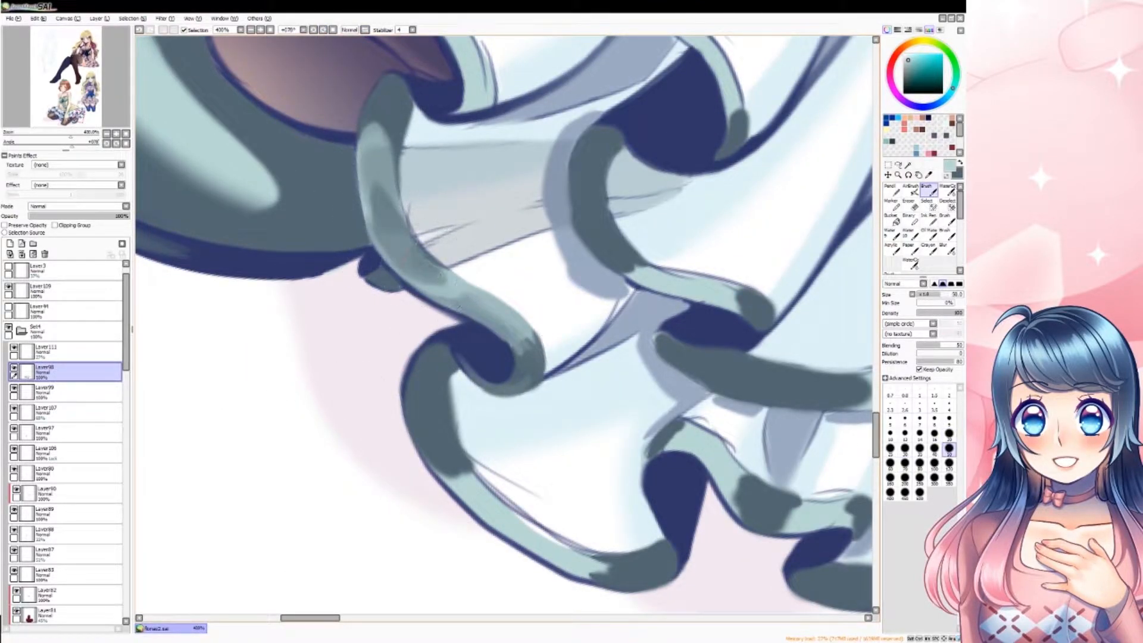
{"action": "mouse_move", "coordinate": [506, 417]}
{"action": "left_mouse_down"}
{"action": "mouse_move", "coordinate": [506, 243]}
{"action": "mouse_move", "coordinate": [553, 253]}
{"action": "left_mouse_up"}
{"action": "key", "text": "bracketleft"}
{"action": "key", "text": "bracketleft"}
{"action": "key", "text": "bracketleft"}
{"action": "key", "text": "bracketleft"}
{"action": "mouse_move", "coordinate": [509, 366]}
{"action": "left_mouse_down"}
{"action": "mouse_move", "coordinate": [551, 437]}
{"action": "mouse_move", "coordinate": [470, 238]}
{"action": "mouse_move", "coordinate": [492, 391]}
{"action": "mouse_move", "coordinate": [523, 403]}
{"action": "mouse_move", "coordinate": [470, 247]}
{"action": "mouse_move", "coordinate": [490, 235]}
{"action": "mouse_move", "coordinate": [485, 221]}
{"action": "mouse_move", "coordinate": [476, 280]}
{"action": "mouse_move", "coordinate": [510, 382]}
{"action": "mouse_move", "coordinate": [488, 286]}
{"action": "left_mouse_up"}
- Clean up the inner edge of the next ruffle's trim with the Pencil in pale blue
{"action": "left_click", "coordinate": [919, 464]}
{"action": "key", "text": "x"}
{"action": "left_click", "coordinate": [914, 189]}
{"action": "left_click", "coordinate": [890, 189]}
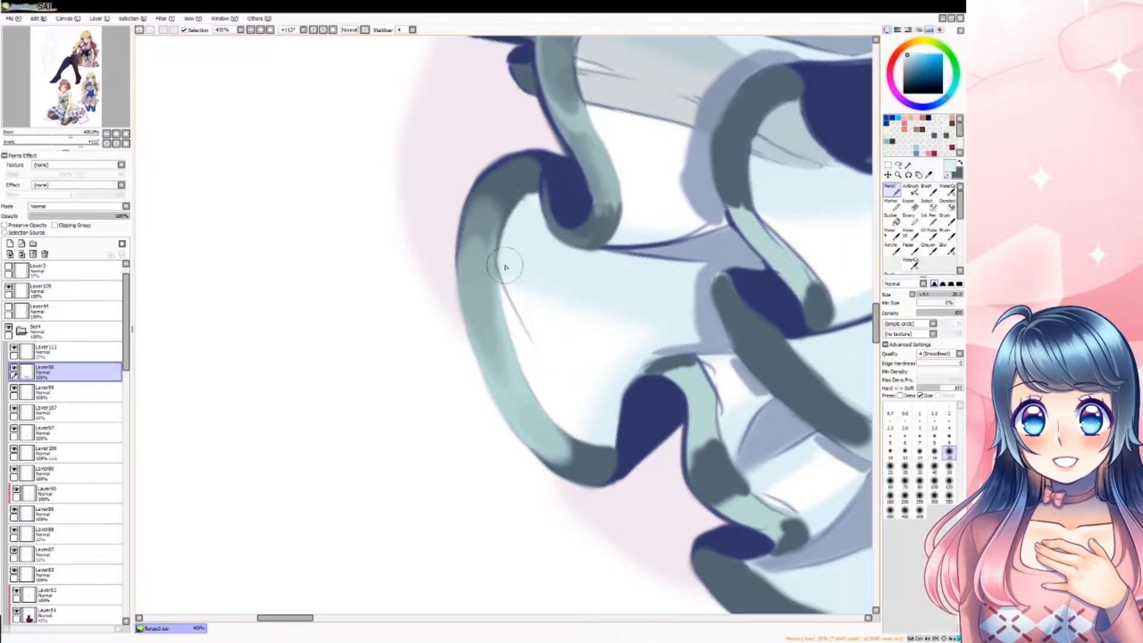
{"action": "key", "text": "Home"}
{"action": "left_click_drag", "start_coordinate": [555, 178], "coordinate": [498, 447]}
{"action": "right_click", "coordinate": [605, 114]}
{"action": "mouse_move", "coordinate": [538, 236]}
{"action": "left_mouse_down"}
{"action": "mouse_move", "coordinate": [581, 269]}
{"action": "mouse_move", "coordinate": [562, 271]}
{"action": "mouse_move", "coordinate": [539, 245]}
{"action": "left_mouse_up"}
- Blend the dark patches into the light teal trim of the small folded ruffle at the skirt's right edge
{"action": "key", "text": "v"}
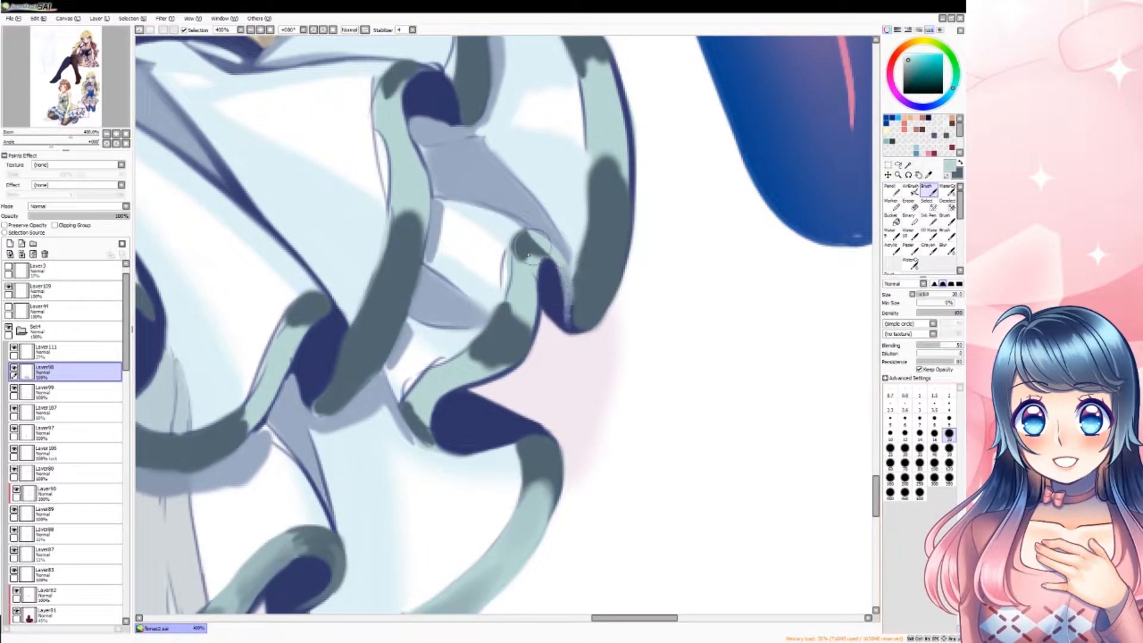
{"action": "mouse_move", "coordinate": [515, 290]}
{"action": "left_mouse_down"}
{"action": "mouse_move", "coordinate": [521, 261]}
{"action": "mouse_move", "coordinate": [515, 293]}
{"action": "mouse_move", "coordinate": [532, 277]}
{"action": "mouse_move", "coordinate": [525, 313]}
{"action": "mouse_move", "coordinate": [448, 316]}
{"action": "mouse_move", "coordinate": [405, 396]}
{"action": "mouse_move", "coordinate": [512, 348]}
{"action": "mouse_move", "coordinate": [416, 395]}
{"action": "left_mouse_up"}
{"action": "mouse_move", "coordinate": [416, 396]}
{"action": "left_mouse_down"}
{"action": "mouse_move", "coordinate": [381, 334]}
{"action": "mouse_move", "coordinate": [381, 381]}
{"action": "mouse_move", "coordinate": [370, 326]}
{"action": "left_mouse_up"}
{"action": "mouse_move", "coordinate": [732, 297]}
{"action": "left_mouse_down"}
{"action": "mouse_move", "coordinate": [762, 265]}
{"action": "mouse_move", "coordinate": [723, 292]}
{"action": "mouse_move", "coordinate": [774, 250]}
{"action": "mouse_move", "coordinate": [738, 302]}
{"action": "left_mouse_up"}
{"action": "key", "text": "n"}
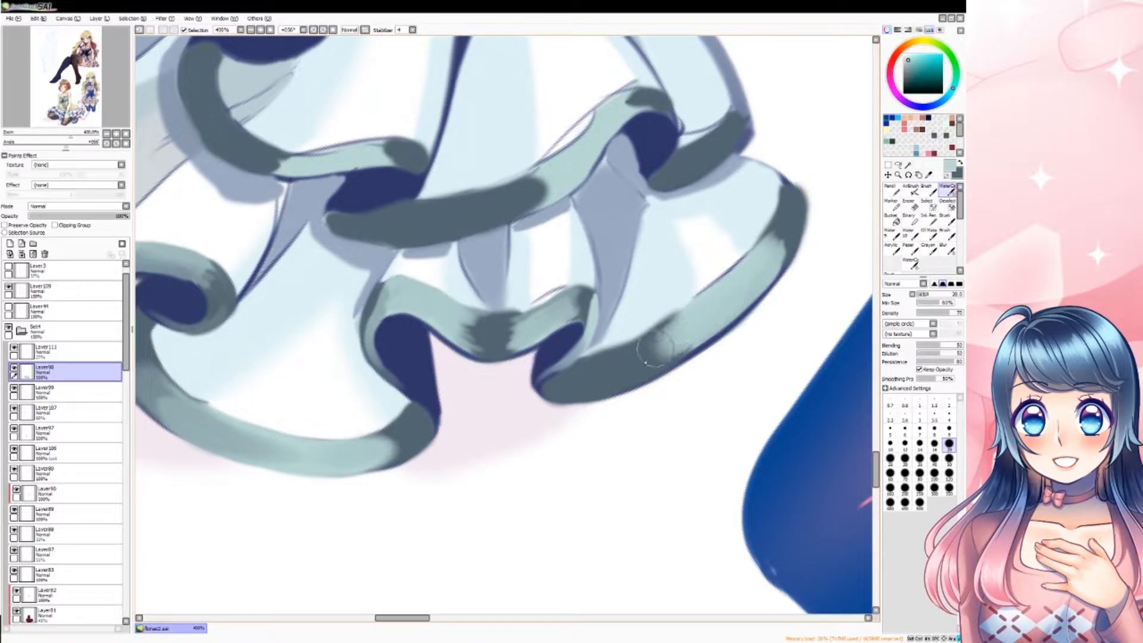
- Blend dark slate and light teal along the outer ruffle and upper ruffle trims on the skirt's right side
{"action": "left_click", "coordinate": [571, 365], "text": "alt"}
{"action": "key", "text": "v"}
{"action": "mouse_move", "coordinate": [570, 364]}
{"action": "left_mouse_down"}
{"action": "mouse_move", "coordinate": [588, 344]}
{"action": "mouse_move", "coordinate": [540, 384]}
{"action": "left_mouse_up"}
{"action": "key", "text": "x"}
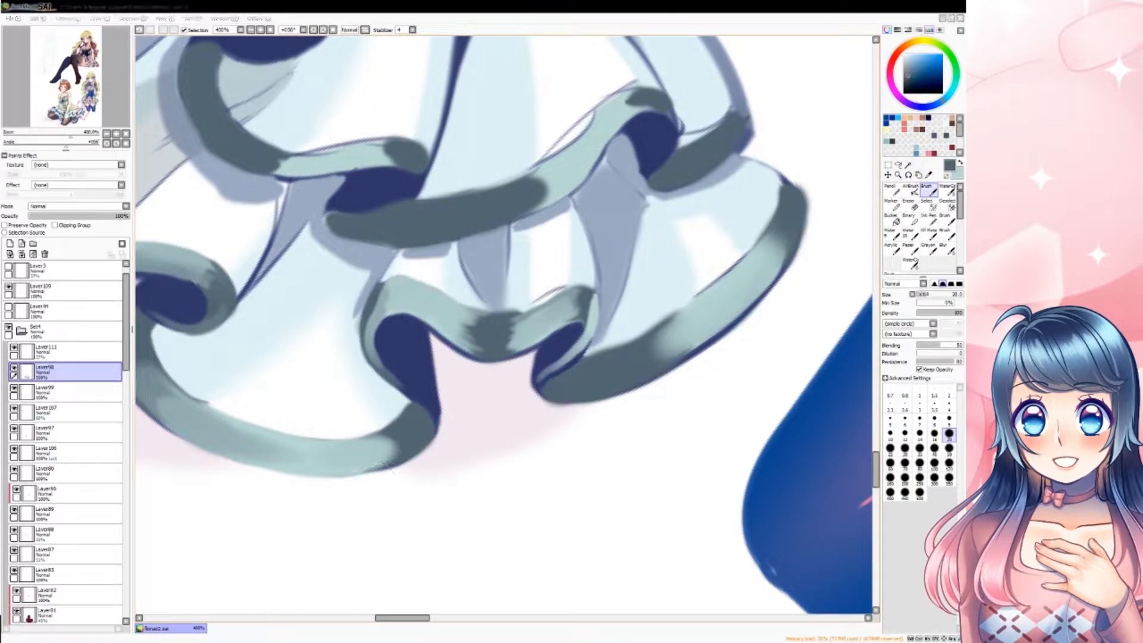
{"action": "key", "text": "End"}
{"action": "key", "text": "End"}
{"action": "key", "text": "End"}
{"action": "key", "text": "End"}
{"action": "key", "text": "End"}
{"action": "key", "text": "End"}
{"action": "left_click_drag", "start_coordinate": [591, 194], "coordinate": [607, 149]}
{"action": "key", "text": "x"}
{"action": "mouse_move", "coordinate": [651, 363]}
{"action": "left_mouse_down"}
{"action": "mouse_move", "coordinate": [721, 430]}
{"action": "mouse_move", "coordinate": [722, 453]}
{"action": "left_mouse_up"}
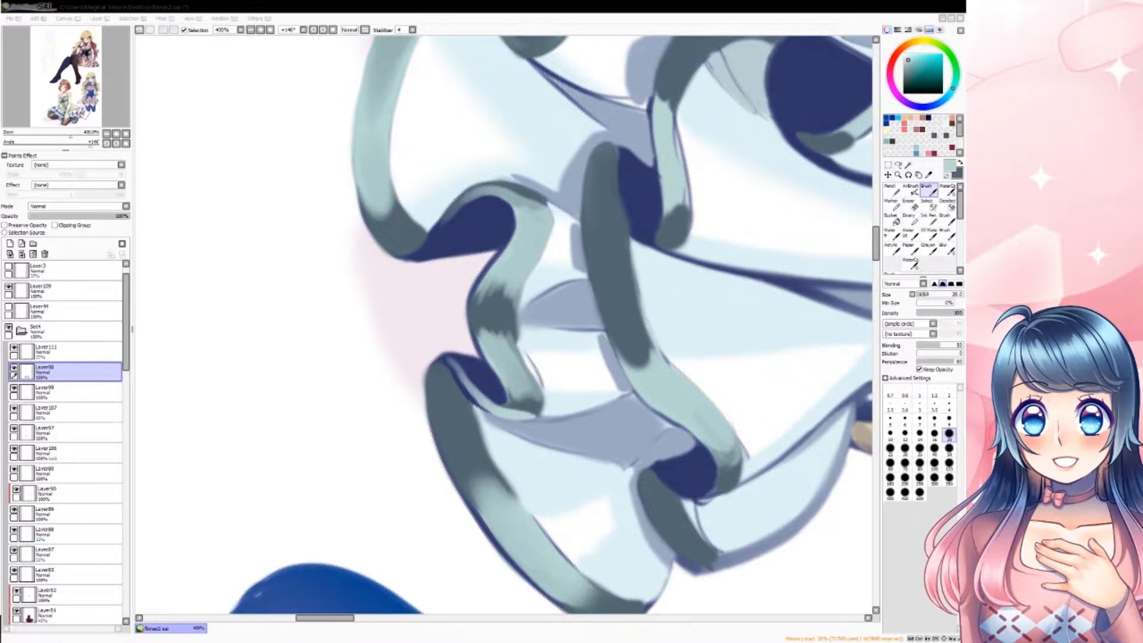
{"action": "left_click_drag", "start_coordinate": [642, 298], "coordinate": [662, 352]}
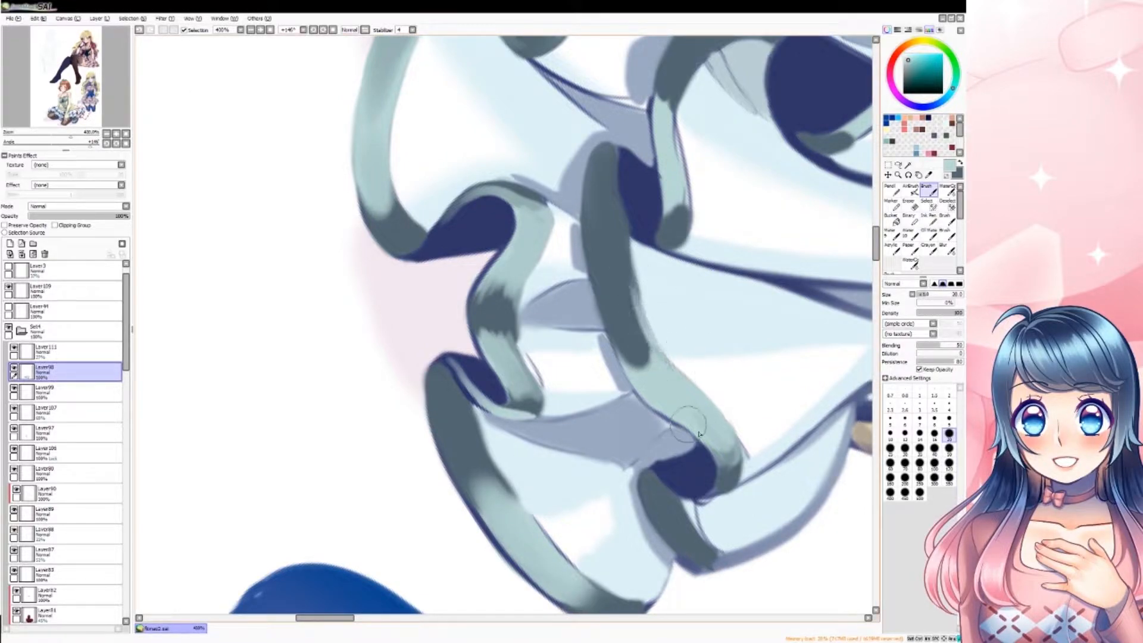
- Paint soft pale blue shading on the small upper ruffle below the yellow overskirt with a larger Brush
{"action": "key", "text": "x"}
{"action": "right_click", "coordinate": [714, 524]}
{"action": "key", "text": "n"}
{"action": "key", "text": "b"}
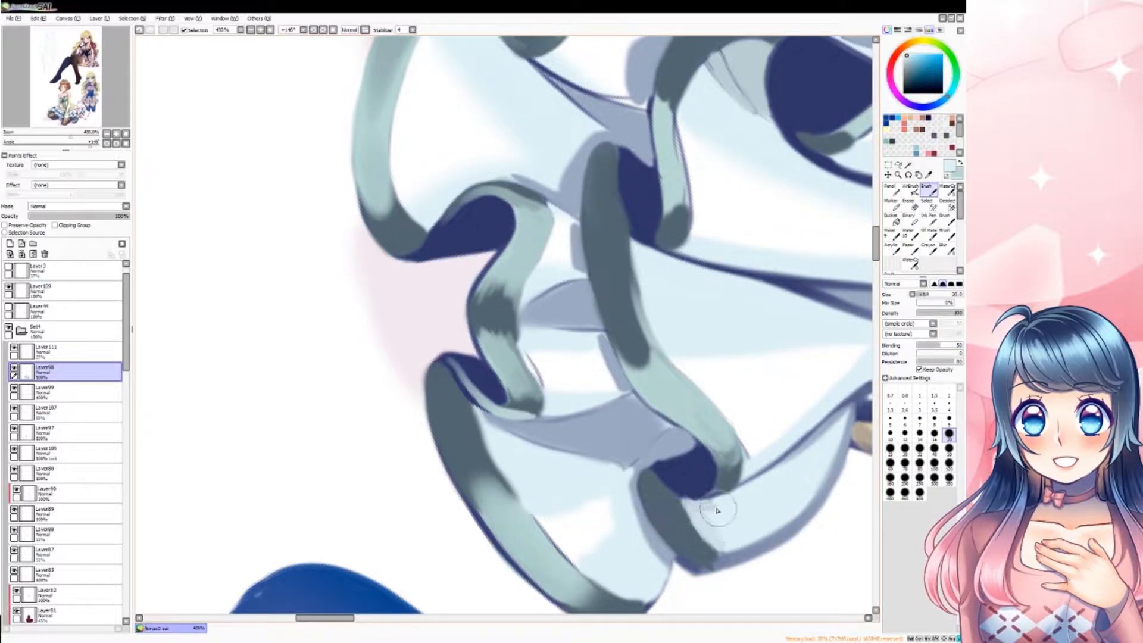
{"action": "key", "text": "Delete"}
{"action": "key", "text": "Delete"}
{"action": "key", "text": "Delete"}
{"action": "key", "text": "Delete"}
{"action": "key", "text": "Delete"}
{"action": "key", "text": "Delete"}
{"action": "key", "text": "Delete"}
{"action": "key", "text": "Delete"}
{"action": "key", "text": "Delete"}
{"action": "key", "text": "Delete"}
{"action": "key", "text": "End"}
{"action": "key", "text": "End"}
{"action": "key", "text": "End"}
{"action": "key", "text": "End"}
{"action": "mouse_move", "coordinate": [703, 122]}
{"action": "left_mouse_down"}
{"action": "mouse_move", "coordinate": [370, 381]}
{"action": "mouse_move", "coordinate": [370, 351]}
{"action": "left_mouse_up"}
{"action": "key", "text": "bracketright"}
{"action": "key", "text": "bracketright"}
{"action": "key", "text": "bracketright"}
{"action": "key", "text": "bracketright"}
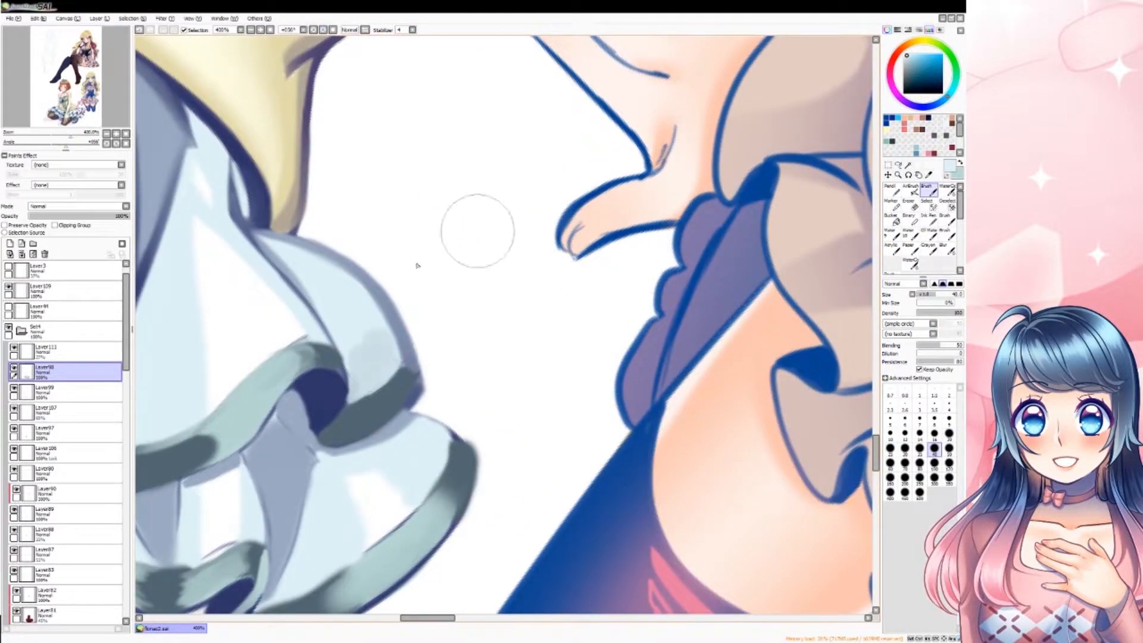
- Touch up the dark slate trim around the navy fold of the upper ruffle with the Pencil and a smaller Brush
{"action": "key", "text": "n"}
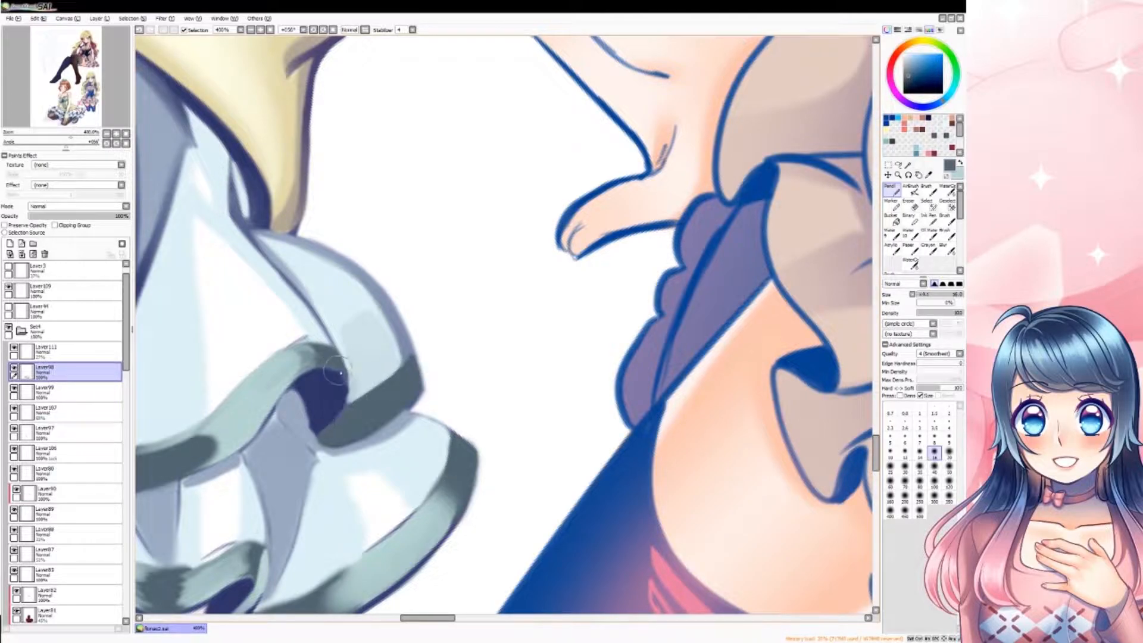
{"action": "key", "text": "b"}
{"action": "key", "text": "bracketleft"}
{"action": "key", "text": "bracketleft"}
{"action": "key", "text": "bracketleft"}
{"action": "key", "text": "bracketleft"}
{"action": "key", "text": "bracketleft"}
{"action": "key", "text": "bracketleft"}
{"action": "key", "text": "bracketleft"}
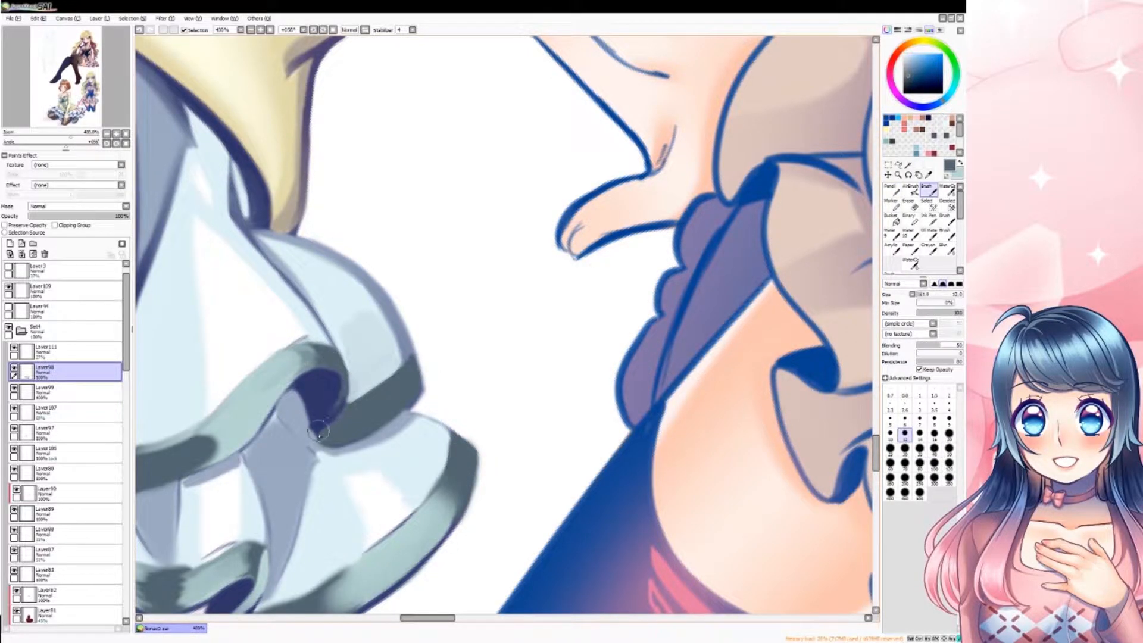
- Paint light teal with the Pencil over the trim of the middle ruffle near the stockinged legs
{"action": "left_click_drag", "start_coordinate": [250, 286], "coordinate": [744, 357]}
{"action": "left_click_drag", "start_coordinate": [326, 49], "coordinate": [499, 250]}
{"action": "key", "text": "End"}
{"action": "key", "text": "End"}
{"action": "key", "text": "End"}
{"action": "key", "text": "n"}
{"action": "key", "text": "x"}
{"action": "mouse_move", "coordinate": [381, 285]}
{"action": "left_mouse_down"}
{"action": "mouse_move", "coordinate": [560, 325]}
{"action": "mouse_move", "coordinate": [566, 352]}
{"action": "left_mouse_up"}
{"action": "mouse_move", "coordinate": [733, 296]}
{"action": "left_mouse_down"}
{"action": "mouse_move", "coordinate": [800, 381]}
{"action": "mouse_move", "coordinate": [807, 425]}
{"action": "left_mouse_up"}
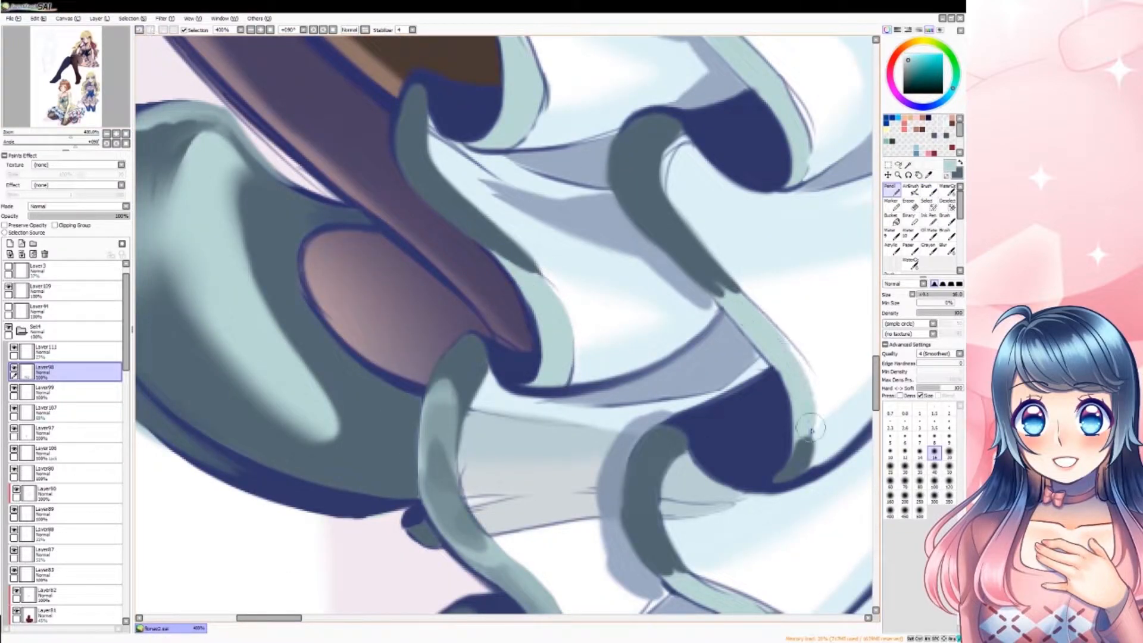
- Refine the light teal trim of the ruffles beside the gloved fingers, sampling colours from the trim
{"action": "scroll", "coordinate": [770, 360], "scroll_direction": "up", "scroll_amount": 3}
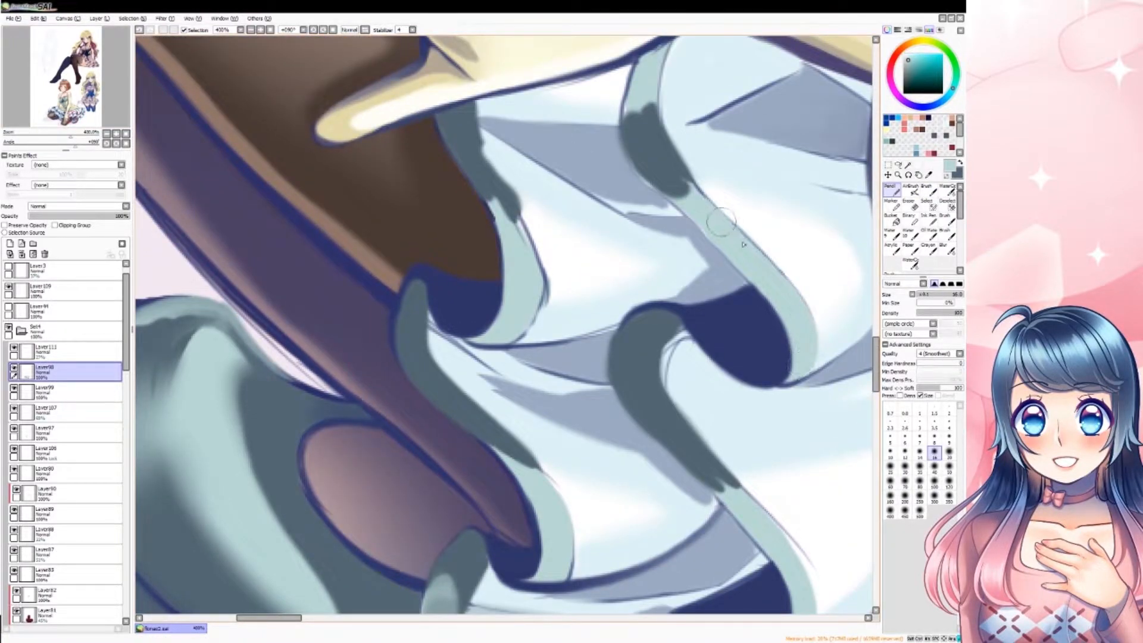
{"action": "scroll", "coordinate": [713, 214], "scroll_direction": "up", "scroll_amount": 2}
{"action": "mouse_move", "coordinate": [506, 452]}
{"action": "left_mouse_down"}
{"action": "mouse_move", "coordinate": [528, 375]}
{"action": "mouse_move", "coordinate": [485, 303]}
{"action": "left_mouse_up"}
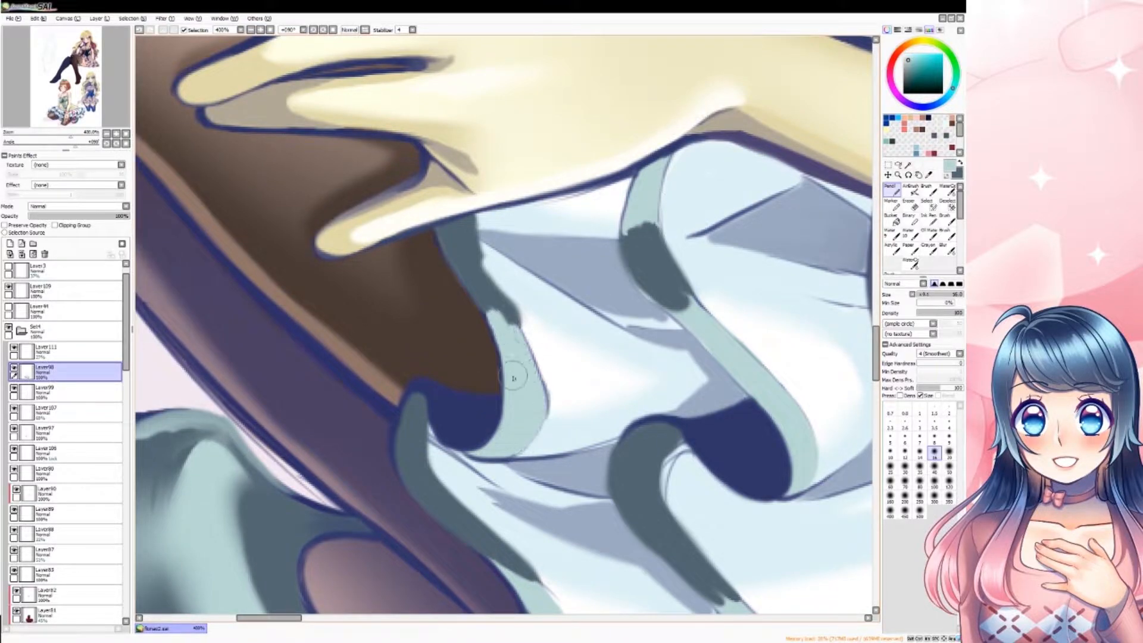
{"action": "left_click", "coordinate": [488, 306], "text": "alt"}
{"action": "left_click_drag", "start_coordinate": [481, 262], "coordinate": [545, 390]}
{"action": "left_click", "coordinate": [497, 321], "text": "alt"}
{"action": "left_click_drag", "start_coordinate": [506, 321], "coordinate": [541, 397]}
{"action": "left_click_drag", "start_coordinate": [653, 200], "coordinate": [665, 256]}
- Paint over the teal trim of the ruffles on the other side of the gloved hand
{"action": "left_click", "coordinate": [333, 30]}
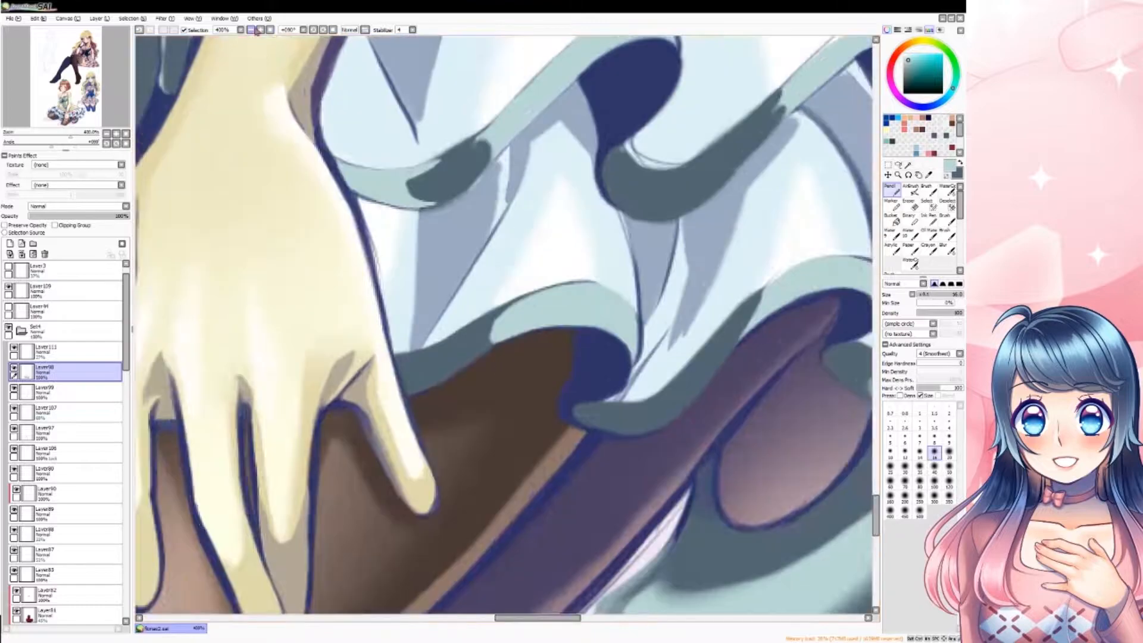
{"action": "left_click", "coordinate": [269, 30]}
{"action": "left_click_drag", "start_coordinate": [238, 71], "coordinate": [324, 56]}
{"action": "left_click", "coordinate": [323, 30]}
{"action": "left_click", "coordinate": [260, 30]}
{"action": "left_click_drag", "start_coordinate": [371, 618], "coordinate": [363, 617]}
{"action": "left_click", "coordinate": [904, 467]}
{"action": "mouse_move", "coordinate": [352, 262]}
{"action": "left_mouse_down"}
{"action": "mouse_move", "coordinate": [337, 315]}
{"action": "mouse_move", "coordinate": [342, 366]}
{"action": "left_mouse_up"}
{"action": "left_click_drag", "start_coordinate": [455, 366], "coordinate": [449, 396]}
- Blend the dark and light teal on the left-side ruffle trims with the Brush and save the file
{"action": "left_click", "coordinate": [947, 177]}
{"action": "left_click", "coordinate": [926, 190]}
{"action": "mouse_move", "coordinate": [348, 253]}
{"action": "left_mouse_down"}
{"action": "mouse_move", "coordinate": [333, 309]}
{"action": "mouse_move", "coordinate": [351, 381]}
{"action": "left_mouse_up"}
{"action": "mouse_move", "coordinate": [315, 261]}
{"action": "left_mouse_down"}
{"action": "mouse_move", "coordinate": [322, 226]}
{"action": "mouse_move", "coordinate": [306, 306]}
{"action": "mouse_move", "coordinate": [345, 351]}
{"action": "left_mouse_up"}
{"action": "key", "text": "x"}
{"action": "mouse_move", "coordinate": [345, 303]}
{"action": "left_mouse_down"}
{"action": "mouse_move", "coordinate": [330, 334]}
{"action": "mouse_move", "coordinate": [357, 375]}
{"action": "mouse_move", "coordinate": [375, 366]}
{"action": "mouse_move", "coordinate": [321, 248]}
{"action": "left_mouse_up"}
{"action": "mouse_move", "coordinate": [466, 395]}
{"action": "left_mouse_down"}
{"action": "mouse_move", "coordinate": [476, 391]}
{"action": "mouse_move", "coordinate": [442, 373]}
{"action": "left_mouse_up"}
{"action": "key", "text": "Delete"}
{"action": "key", "text": "Delete"}
{"action": "key", "text": "Delete"}
{"action": "key", "text": "Delete"}
{"action": "key", "text": "Delete"}
{"action": "key", "text": "Delete"}
{"action": "key", "text": "ctrl+s"}
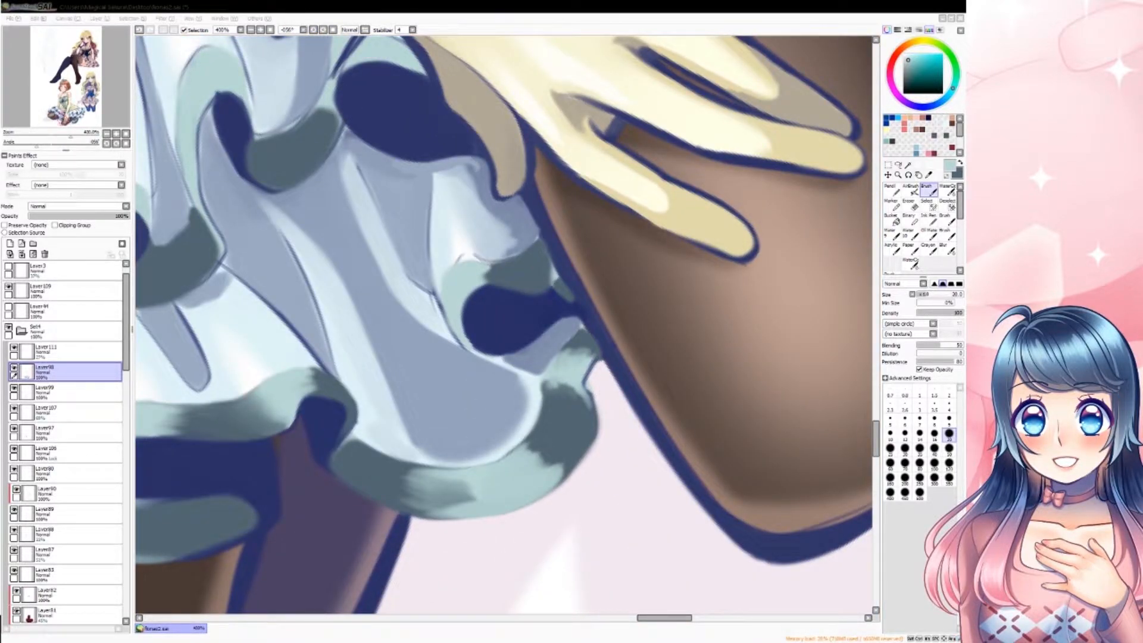
- Blend light teal into the remaining dark trim patches of the ruffles beside the gloved wrist
{"action": "scroll", "coordinate": [391, 88], "scroll_direction": "down", "scroll_amount": 5}
{"action": "scroll", "coordinate": [343, 384], "scroll_direction": "up", "scroll_amount": 4}
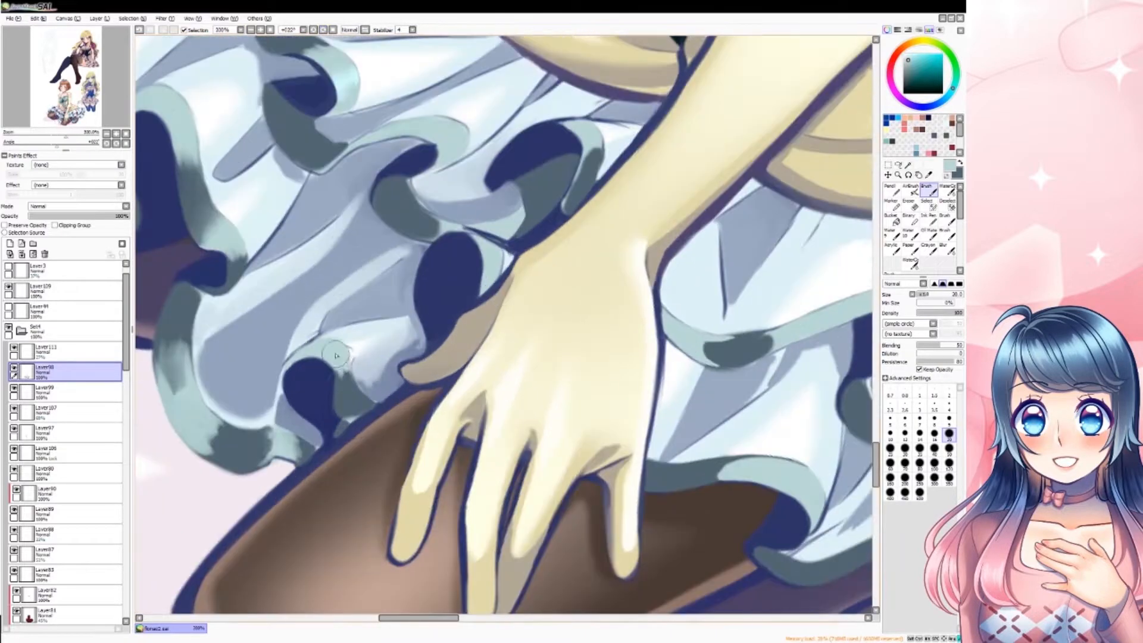
{"action": "scroll", "coordinate": [336, 352], "scroll_direction": "down", "scroll_amount": 3}
{"action": "key", "text": "Delete"}
{"action": "key", "text": "Delete"}
{"action": "key", "text": "Delete"}
{"action": "key", "text": "Delete"}
{"action": "scroll", "coordinate": [336, 220], "scroll_direction": "up", "scroll_amount": 3}
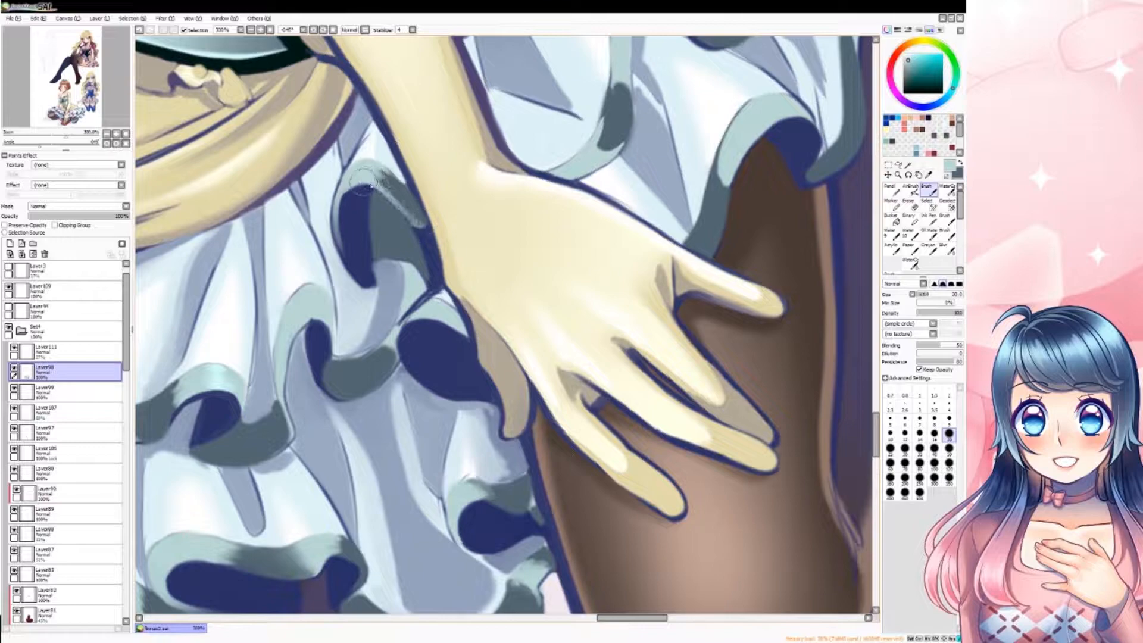
- Touch up the navy inner fold of the ruffle beside the wrist with sampled colours
{"action": "left_click", "coordinate": [369, 275], "text": "alt"}
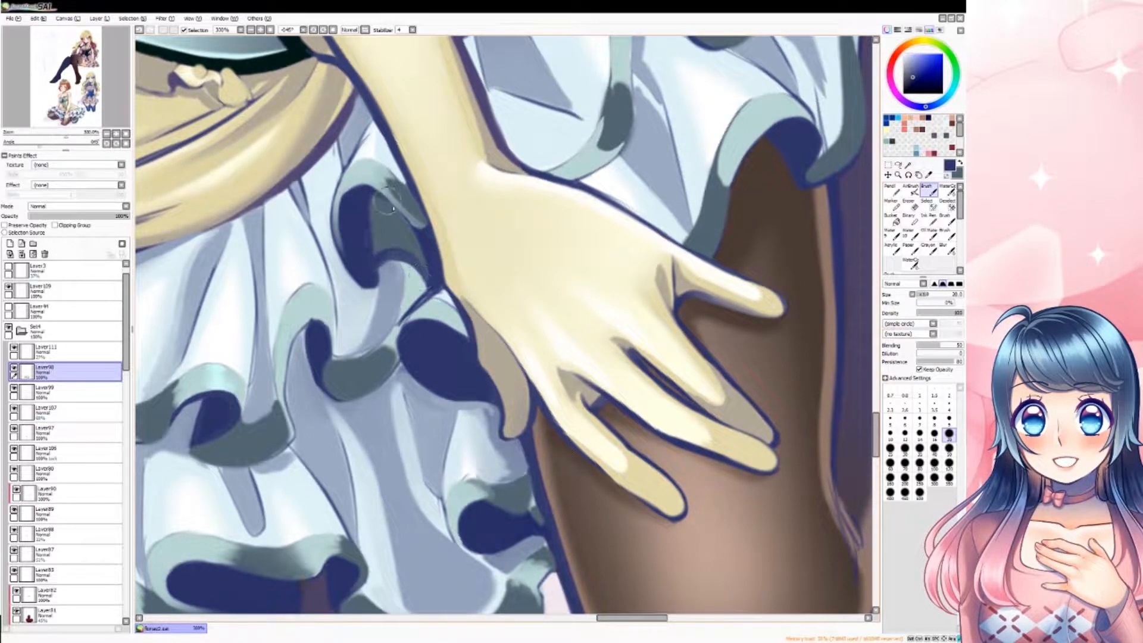
{"action": "key", "text": "n"}
{"action": "left_click", "coordinate": [440, 294], "text": "alt"}
{"action": "left_click", "coordinate": [261, 31]}
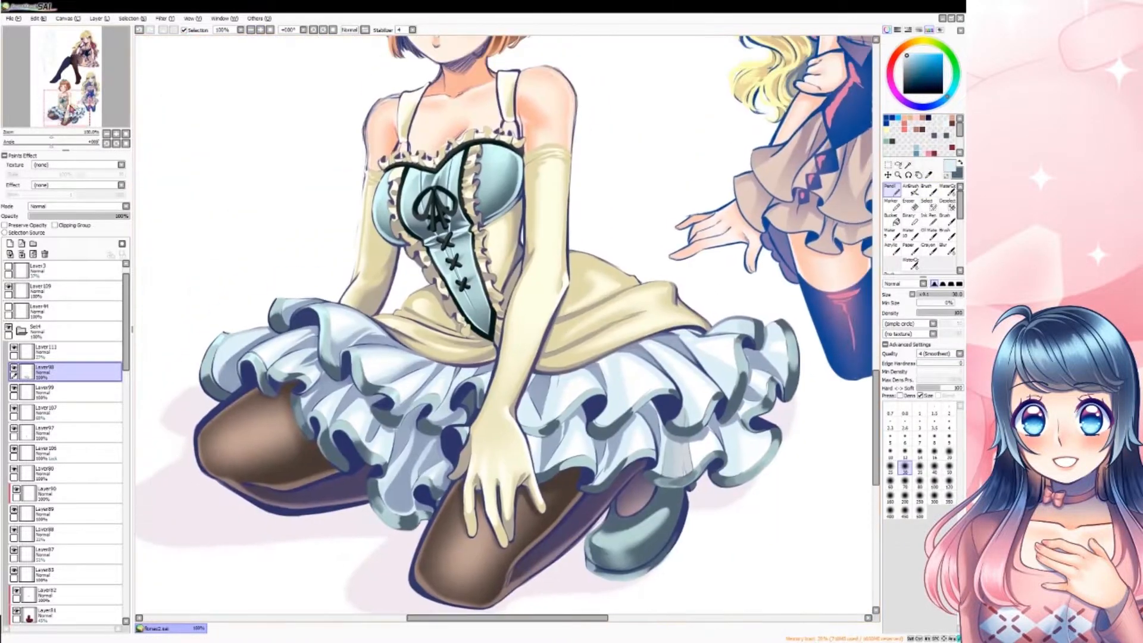
- Paint the bodice's neckline frill in sampled cream on a new layer and merge that layer down
{"action": "scroll", "coordinate": [268, 172], "scroll_direction": "up", "scroll_amount": 5}
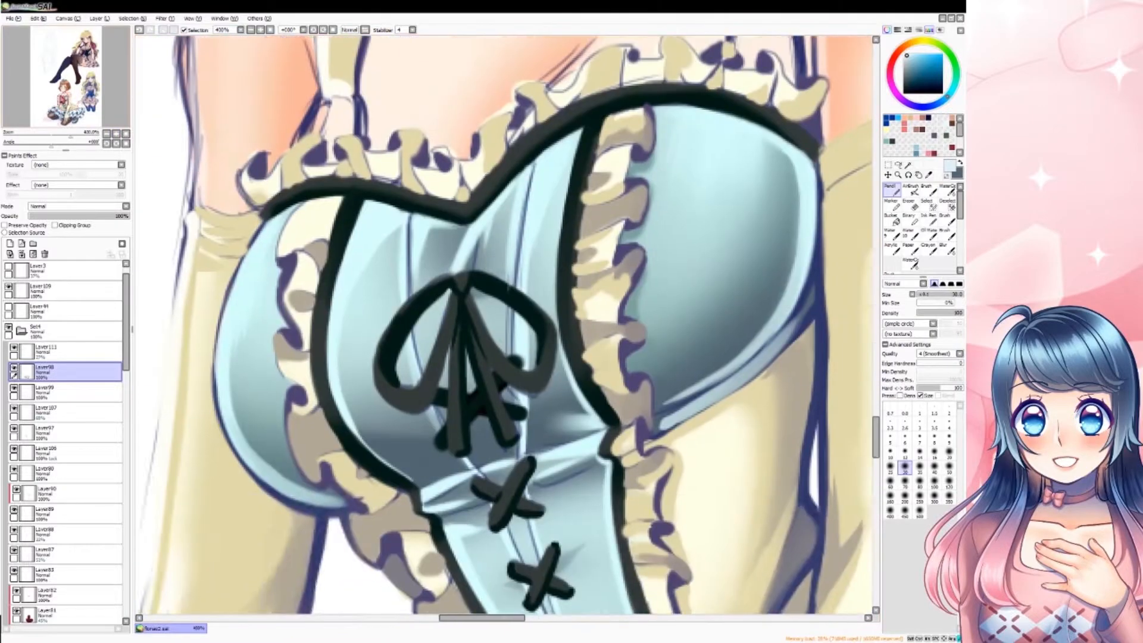
{"action": "left_click", "coordinate": [763, 139], "text": "alt"}
{"action": "left_click", "coordinate": [655, 190], "text": "alt"}
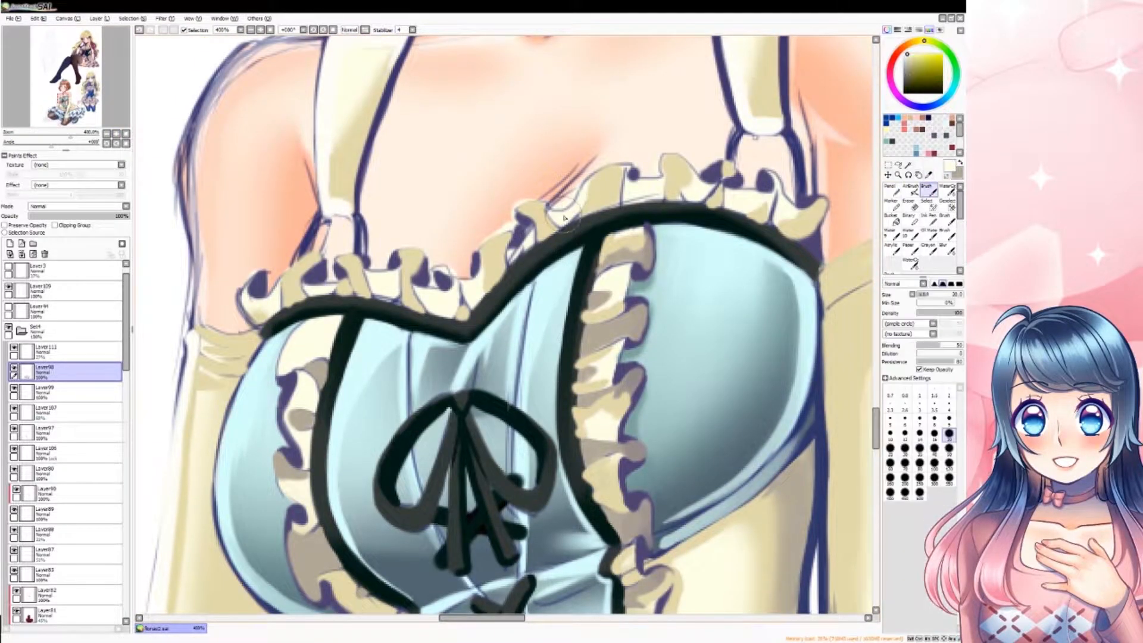
{"action": "key", "text": "ctrl+shift+n"}
{"action": "mouse_move", "coordinate": [553, 218]}
{"action": "left_mouse_down"}
{"action": "mouse_move", "coordinate": [587, 185]}
{"action": "mouse_move", "coordinate": [557, 214]}
{"action": "left_mouse_up"}
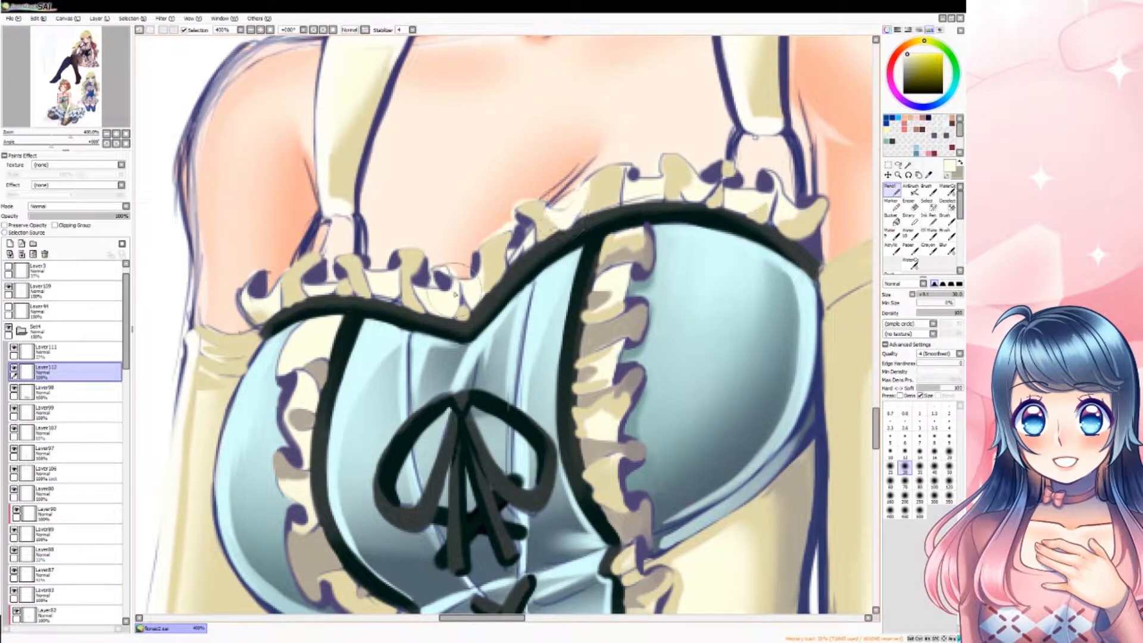
{"action": "left_click_drag", "start_coordinate": [262, 271], "coordinate": [244, 301]}
{"action": "left_click", "coordinate": [22, 254]}
- Shade the neckline frill in sampled grey-beige and darken the strap's ruffle outline in sampled navy with the Brush
{"action": "left_click", "coordinate": [420, 291], "text": "alt"}
{"action": "mouse_move", "coordinate": [357, 280]}
{"action": "left_mouse_down"}
{"action": "mouse_move", "coordinate": [361, 294]}
{"action": "mouse_move", "coordinate": [364, 280]}
{"action": "left_mouse_up"}
{"action": "left_click", "coordinate": [926, 190]}
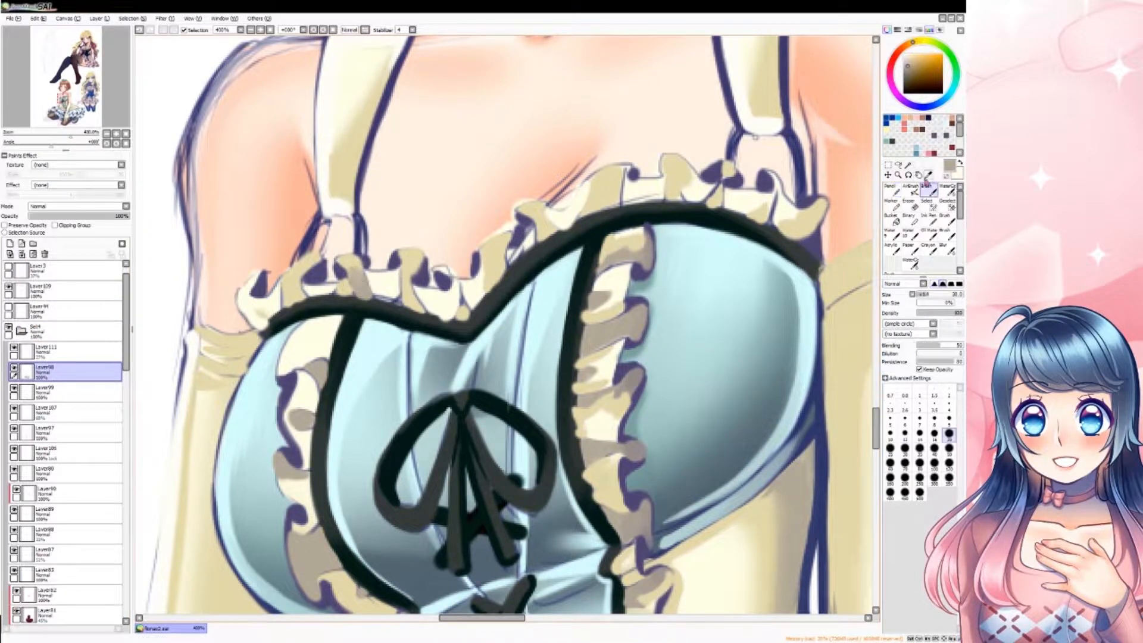
{"action": "left_click", "coordinate": [310, 235], "text": "alt"}
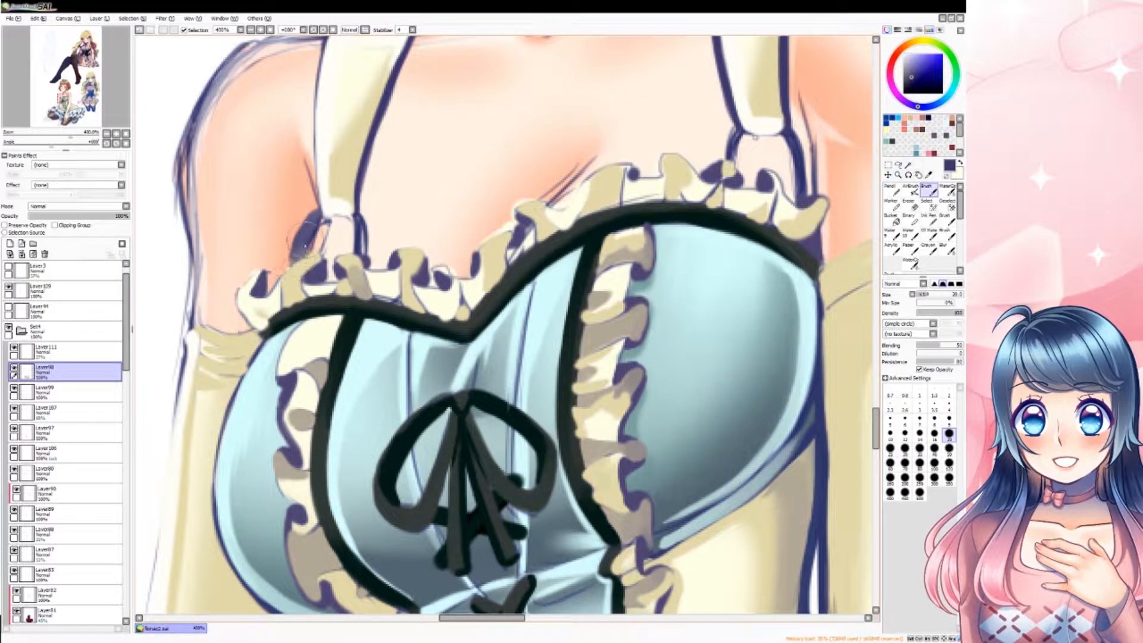
{"action": "mouse_move", "coordinate": [360, 224]}
{"action": "left_mouse_down"}
{"action": "mouse_move", "coordinate": [310, 222]}
{"action": "mouse_move", "coordinate": [315, 249]}
{"action": "mouse_move", "coordinate": [319, 235]}
{"action": "mouse_move", "coordinate": [282, 228]}
{"action": "mouse_move", "coordinate": [270, 276]}
{"action": "mouse_move", "coordinate": [298, 218]}
{"action": "mouse_move", "coordinate": [275, 247]}
{"action": "left_mouse_up"}
- Add a new layer and paint sampled peach skin behind the neckline frill with the Pencil
{"action": "left_click", "coordinate": [910, 204]}
{"action": "left_click", "coordinate": [9, 243]}
{"action": "left_click", "coordinate": [322, 239], "text": "alt"}
{"action": "left_click", "coordinate": [891, 190]}
{"action": "left_click", "coordinate": [275, 257], "text": "alt"}
{"action": "left_click", "coordinate": [949, 190]}
{"action": "left_click", "coordinate": [890, 189]}
{"action": "mouse_move", "coordinate": [349, 227]}
{"action": "left_mouse_down"}
{"action": "mouse_move", "coordinate": [355, 253]}
{"action": "mouse_move", "coordinate": [355, 228]}
{"action": "mouse_move", "coordinate": [354, 251]}
{"action": "mouse_move", "coordinate": [328, 258]}
{"action": "mouse_move", "coordinate": [334, 277]}
{"action": "mouse_move", "coordinate": [390, 254]}
{"action": "mouse_move", "coordinate": [372, 271]}
{"action": "mouse_move", "coordinate": [430, 263]}
{"action": "mouse_move", "coordinate": [434, 286]}
{"action": "mouse_move", "coordinate": [442, 264]}
{"action": "mouse_move", "coordinate": [470, 272]}
{"action": "mouse_move", "coordinate": [495, 224]}
{"action": "mouse_move", "coordinate": [511, 228]}
{"action": "mouse_move", "coordinate": [589, 145]}
{"action": "mouse_move", "coordinate": [545, 188]}
{"action": "mouse_move", "coordinate": [576, 189]}
{"action": "mouse_move", "coordinate": [588, 170]}
{"action": "mouse_move", "coordinate": [555, 197]}
{"action": "mouse_move", "coordinate": [594, 165]}
{"action": "mouse_move", "coordinate": [635, 158]}
{"action": "mouse_move", "coordinate": [661, 184]}
{"action": "left_mouse_up"}
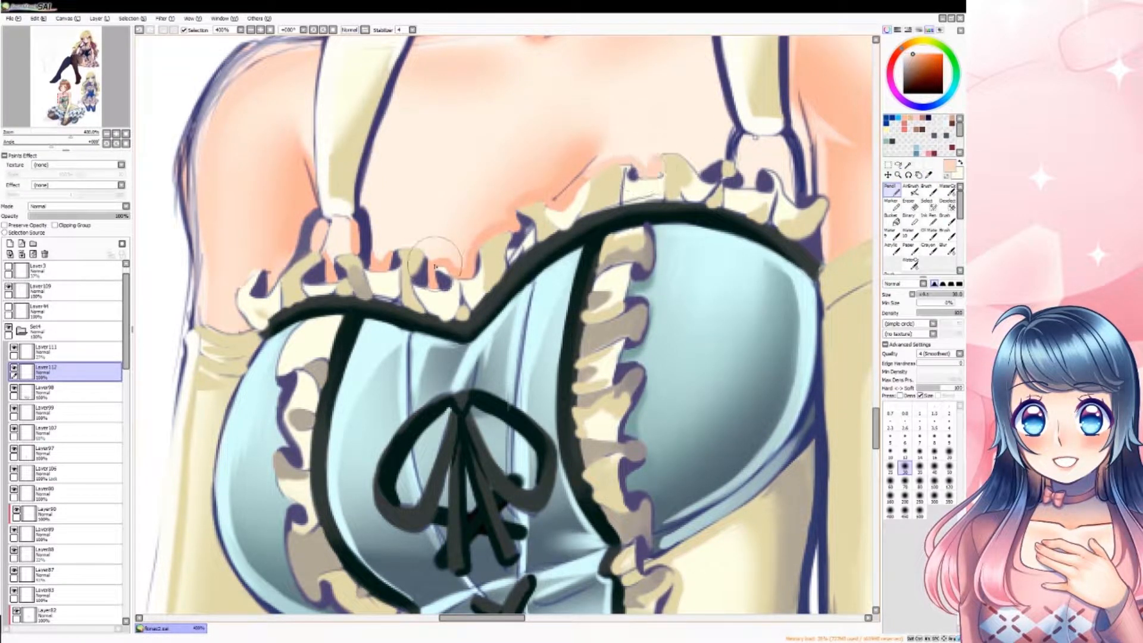
- Continue the peach skin along the frill to the other strap and touch up the strap's loop in sampled navy on the frill layer
{"action": "key", "text": "b"}
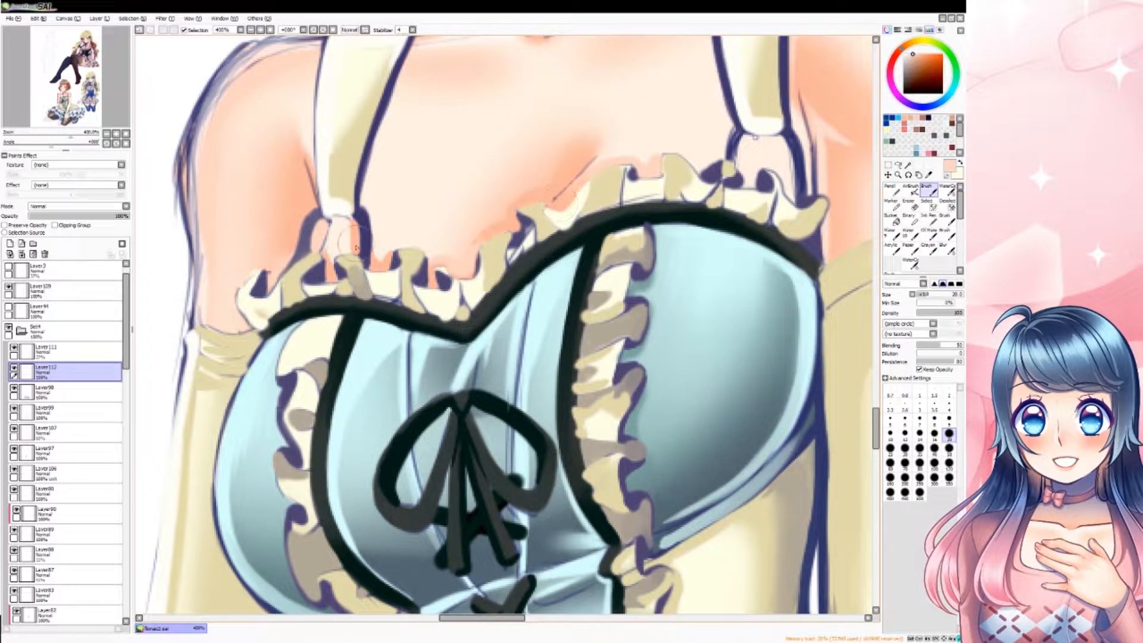
{"action": "key", "text": "n"}
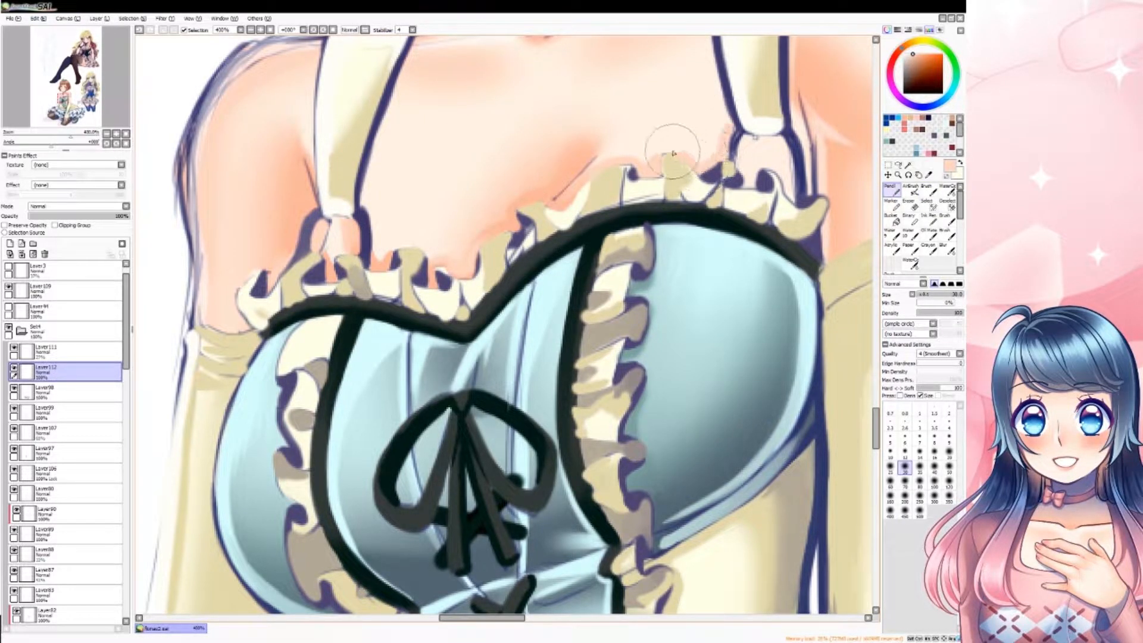
{"action": "left_click_drag", "start_coordinate": [793, 191], "coordinate": [737, 171]}
{"action": "left_click", "coordinate": [77, 392]}
{"action": "left_click", "coordinate": [737, 139], "text": "alt"}
{"action": "key", "text": "b"}
{"action": "scroll", "coordinate": [754, 137], "scroll_direction": "down", "scroll_amount": 4}
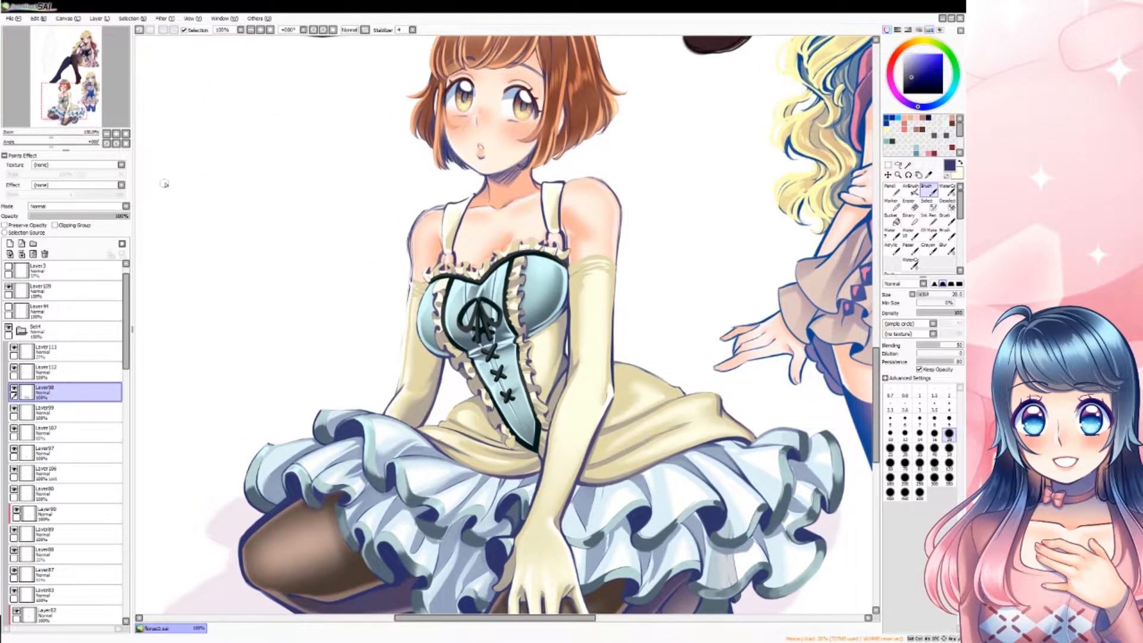
- Paint blue shadow strands into the girl's brown hair on the low-opacity shading layer with the Brush
{"action": "left_click_drag", "start_coordinate": [165, 183], "coordinate": [157, 235]}
{"action": "left_click", "coordinate": [14, 448]}
{"action": "left_click", "coordinate": [14, 448]}
{"action": "left_click", "coordinate": [66, 554]}
{"action": "left_click", "coordinate": [310, 47], "text": "alt"}
{"action": "scroll", "coordinate": [526, 57], "scroll_direction": "up", "scroll_amount": 3}
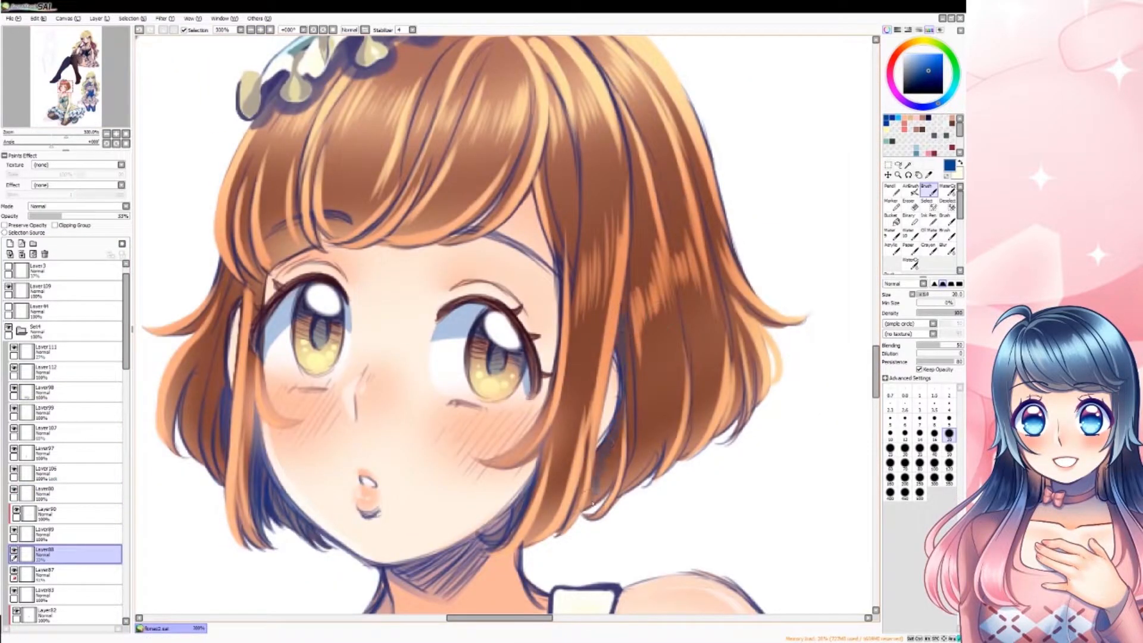
{"action": "key", "text": "h"}
{"action": "left_click_drag", "start_coordinate": [600, 453], "coordinate": [599, 611]}
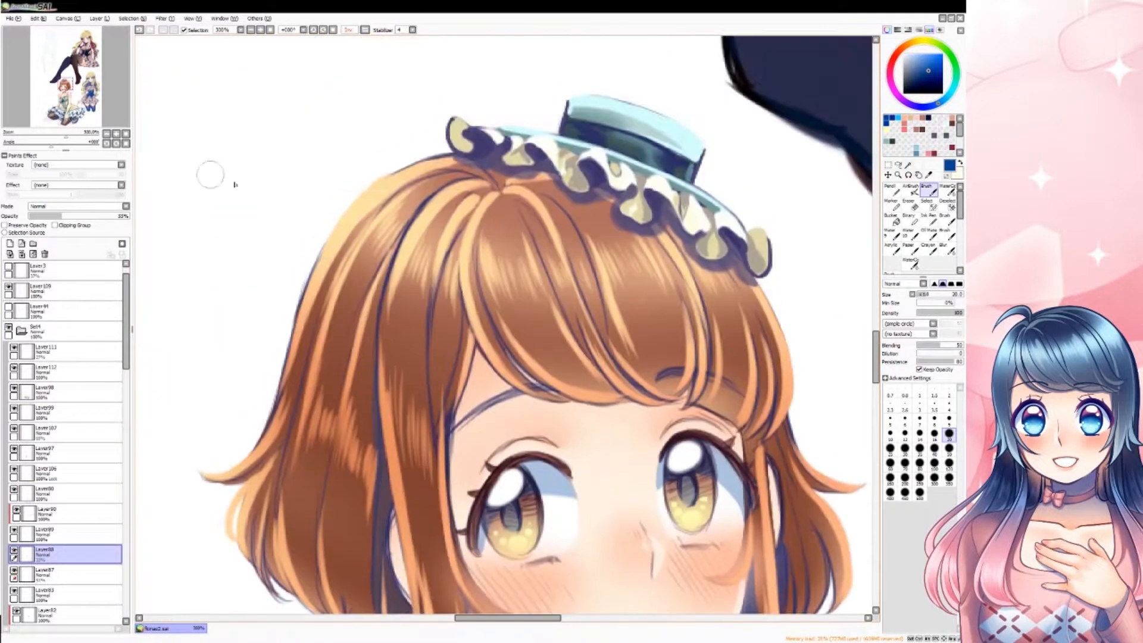
{"action": "left_click_drag", "start_coordinate": [537, 194], "coordinate": [601, 330]}
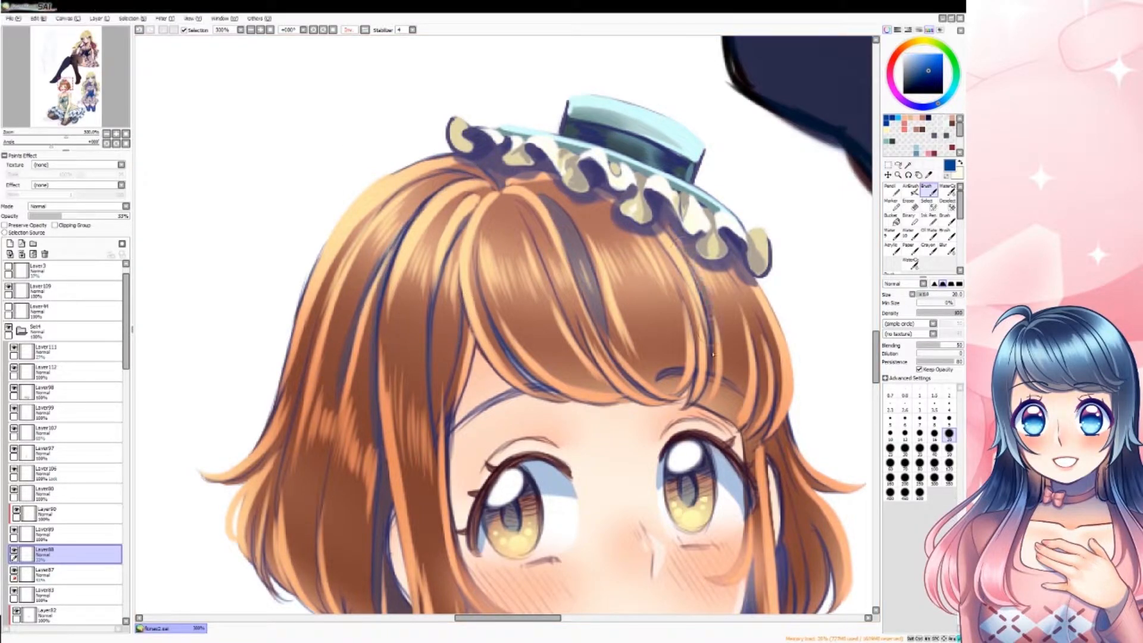
{"action": "scroll", "coordinate": [785, 366], "scroll_direction": "down", "scroll_amount": 3}
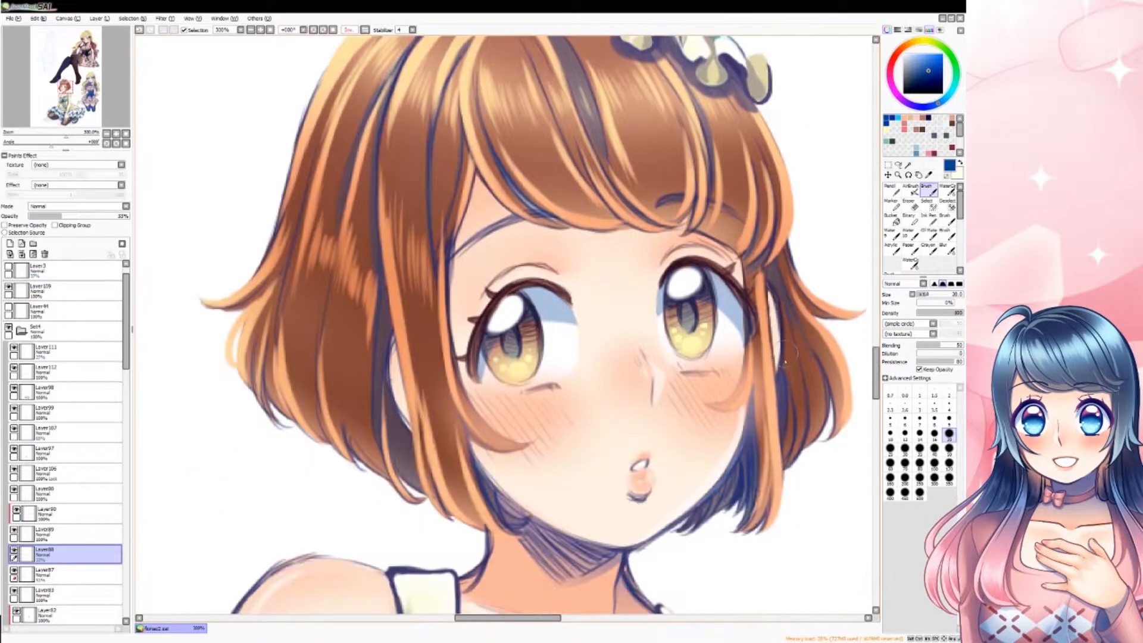
{"action": "left_click", "coordinate": [126, 216]}
{"action": "key", "text": "ctrl+z"}
- Cover the stray sketch lines outside the shoulder and upper arm in white on a new layer
{"action": "scroll", "coordinate": [288, 447], "scroll_direction": "down", "scroll_amount": 8}
{"action": "left_click", "coordinate": [929, 174]}
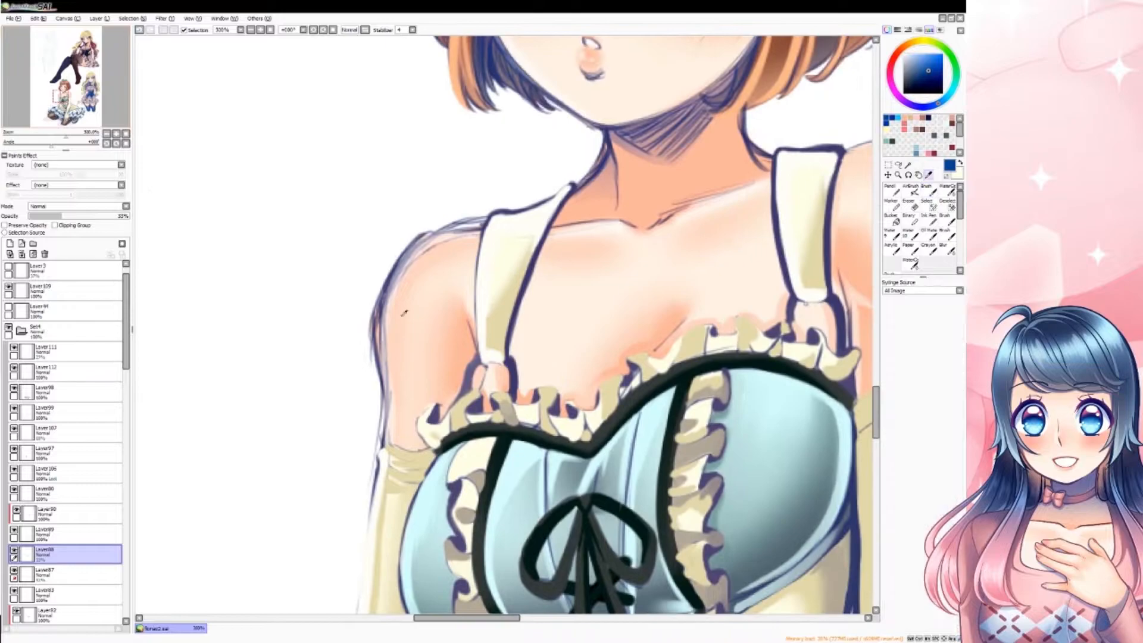
{"action": "left_click", "coordinate": [890, 189]}
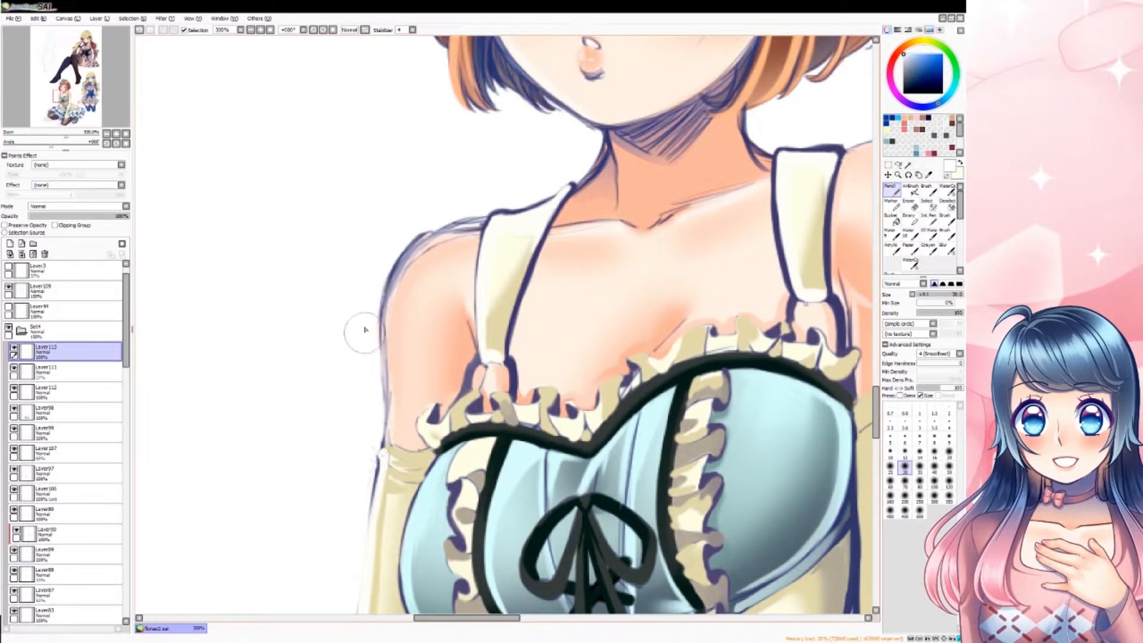
{"action": "left_click_drag", "start_coordinate": [365, 326], "coordinate": [210, 177]}
- Repaint the top and outer edge of that shoulder in sampled peach on the skin touch-up layer
{"action": "scroll", "coordinate": [573, 173], "scroll_direction": "up", "scroll_amount": 5}
{"action": "scroll", "coordinate": [638, 242], "scroll_direction": "down", "scroll_amount": 3}
{"action": "scroll", "coordinate": [689, 137], "scroll_direction": "up", "scroll_amount": 3}
{"action": "left_click", "coordinate": [687, 132], "text": "alt"}
{"action": "left_click", "coordinate": [66, 372]}
{"action": "left_click", "coordinate": [65, 391]}
{"action": "mouse_move", "coordinate": [427, 178]}
{"action": "left_mouse_down"}
{"action": "mouse_move", "coordinate": [405, 238]}
{"action": "mouse_move", "coordinate": [411, 347]}
{"action": "mouse_move", "coordinate": [488, 134]}
{"action": "mouse_move", "coordinate": [466, 148]}
{"action": "left_mouse_up"}
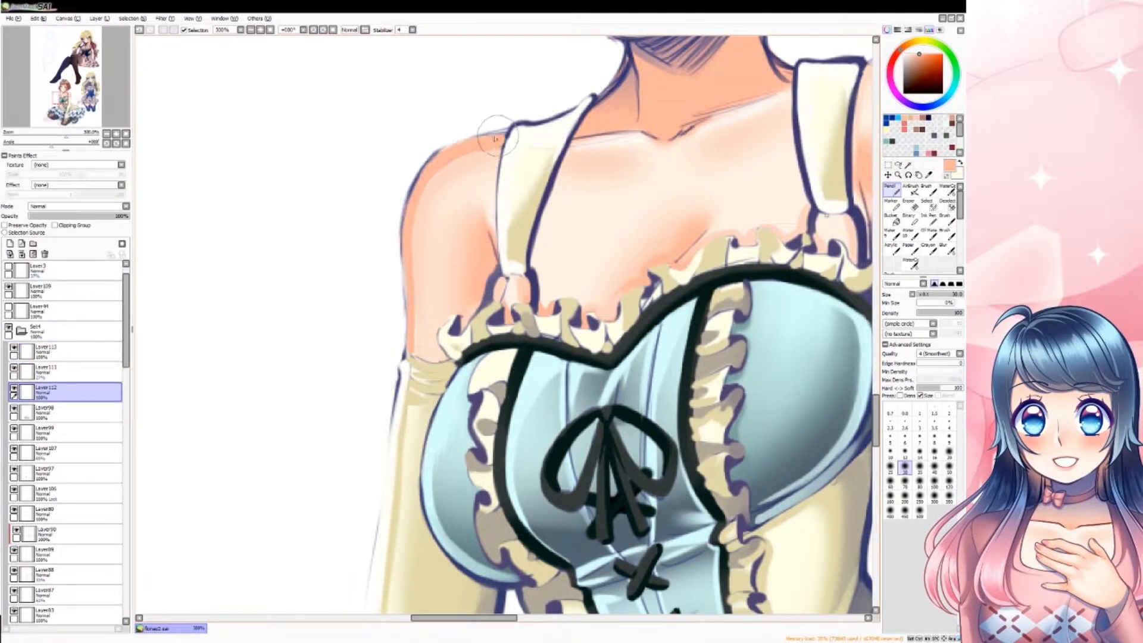
- Add a lighter sampled skin tone along the shoulder and arm edge and blend it in
{"action": "left_click", "coordinate": [440, 180], "text": "alt"}
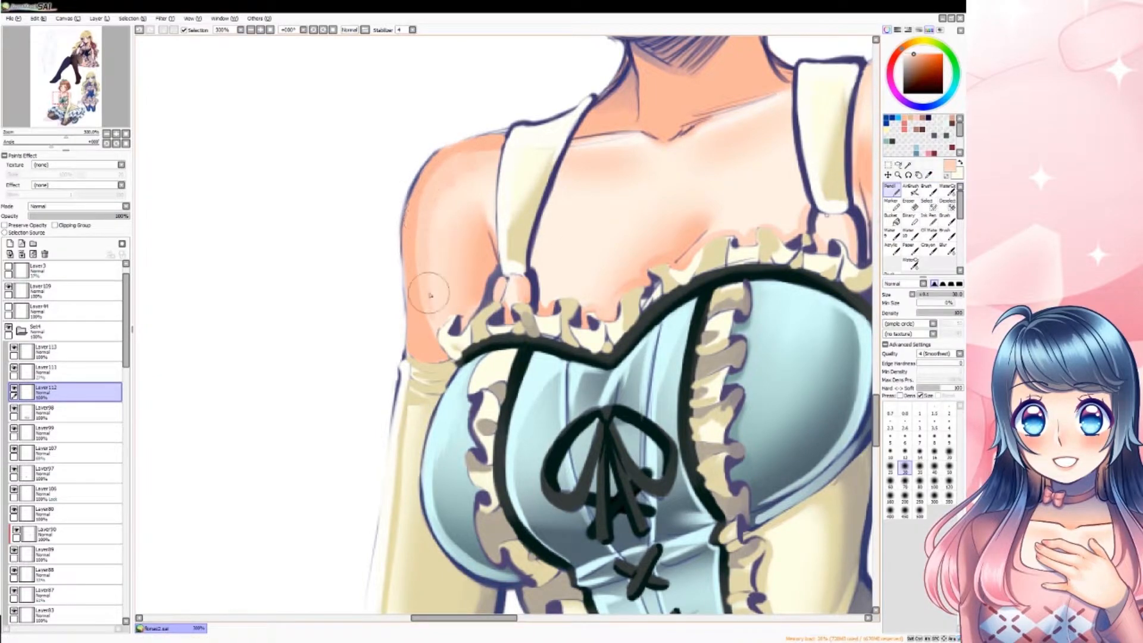
{"action": "key", "text": "c"}
{"action": "key", "text": "n"}
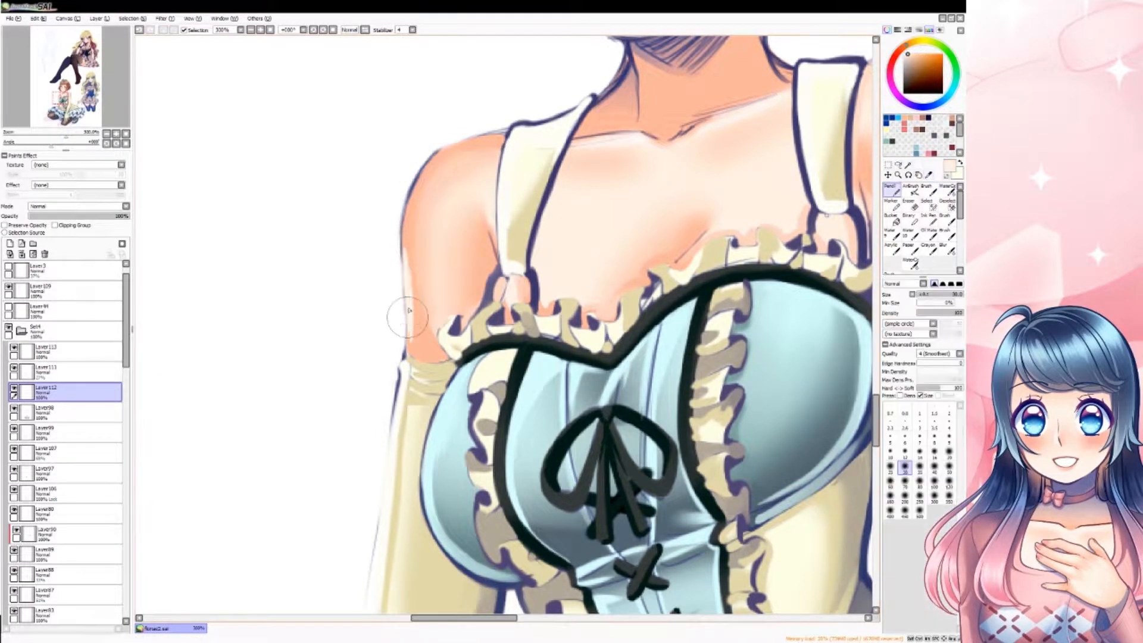
{"action": "left_click", "coordinate": [401, 295]}
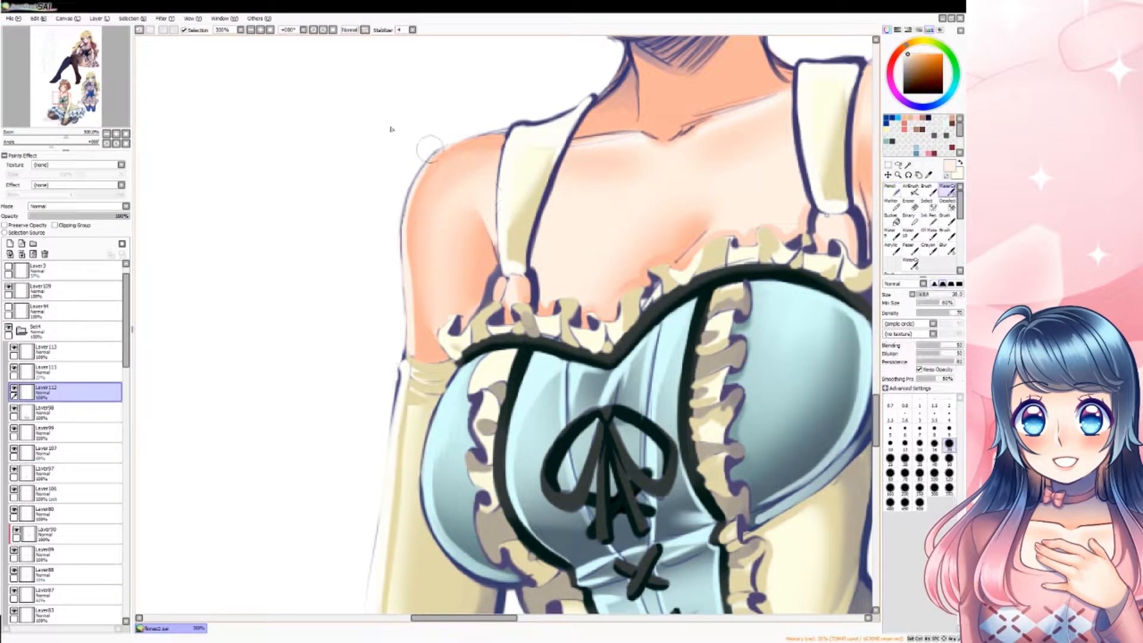
{"action": "left_click_drag", "start_coordinate": [437, 168], "coordinate": [193, 287]}
- Paint and blend a light skin highlight along the other shoulder's outer contour
{"action": "key", "text": "h"}
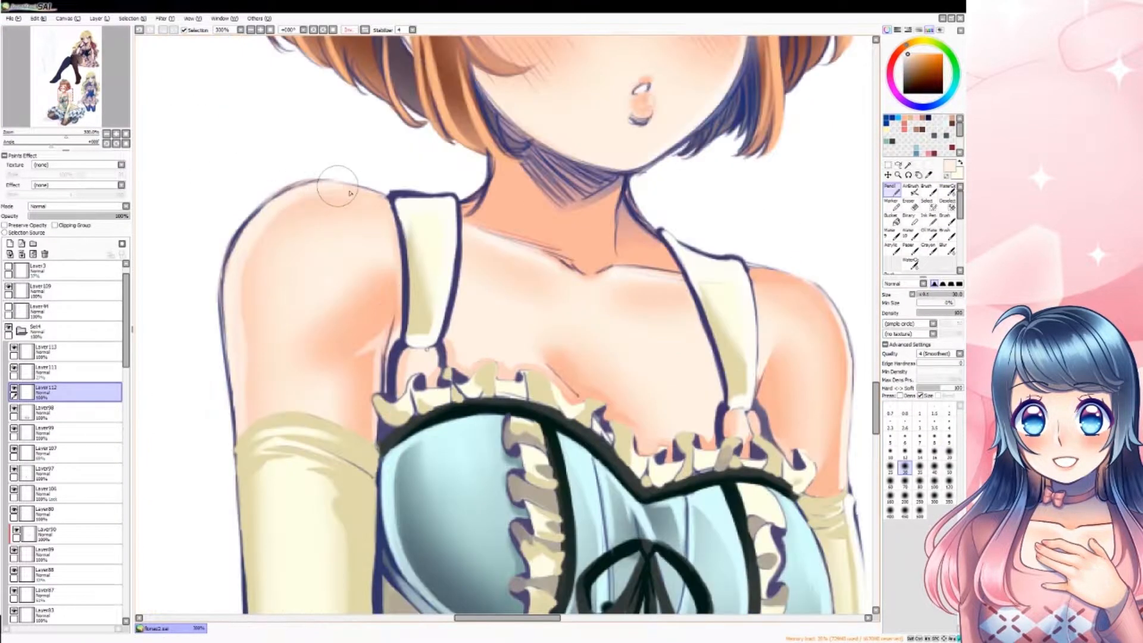
{"action": "key", "text": "h"}
{"action": "left_click", "coordinate": [948, 193]}
{"action": "mouse_move", "coordinate": [625, 316]}
{"action": "left_mouse_down"}
{"action": "mouse_move", "coordinate": [640, 332]}
{"action": "mouse_move", "coordinate": [532, 451]}
{"action": "left_mouse_up"}
{"action": "left_click", "coordinate": [892, 191]}
{"action": "left_click_drag", "start_coordinate": [523, 165], "coordinate": [579, 301]}
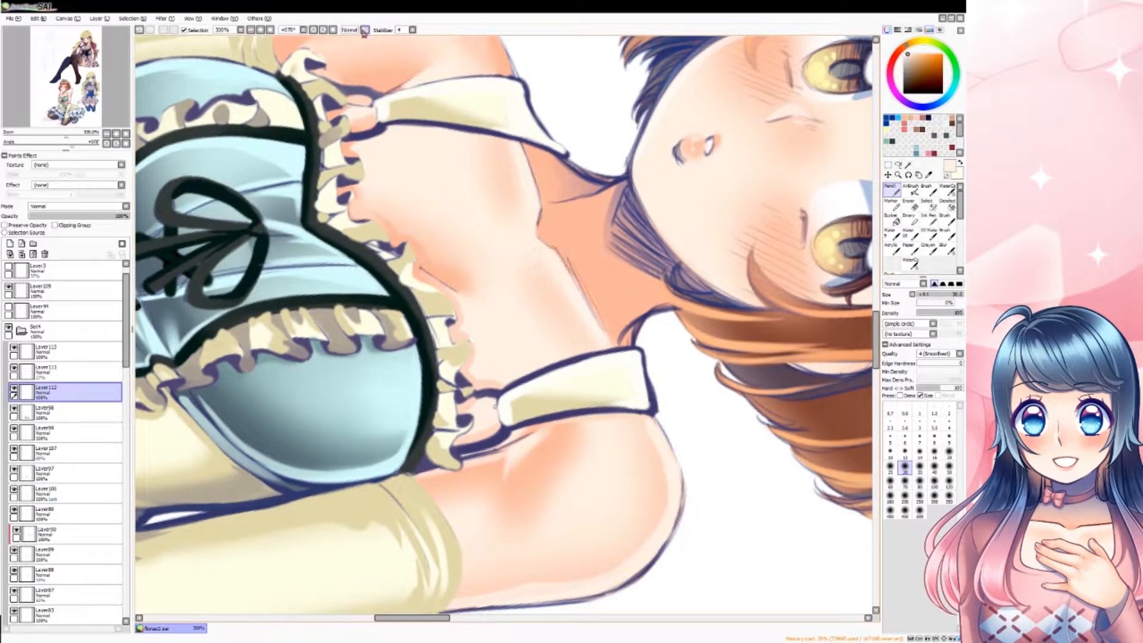
- Shade the sides of the neck above the collarbones in sampled dusky pink with the Pencil
{"action": "left_click", "coordinate": [333, 30]}
{"action": "left_click", "coordinate": [270, 30]}
{"action": "left_click", "coordinate": [260, 29]}
{"action": "left_click", "coordinate": [260, 30]}
{"action": "left_click", "coordinate": [260, 30]}
{"action": "right_click", "coordinate": [534, 199]}
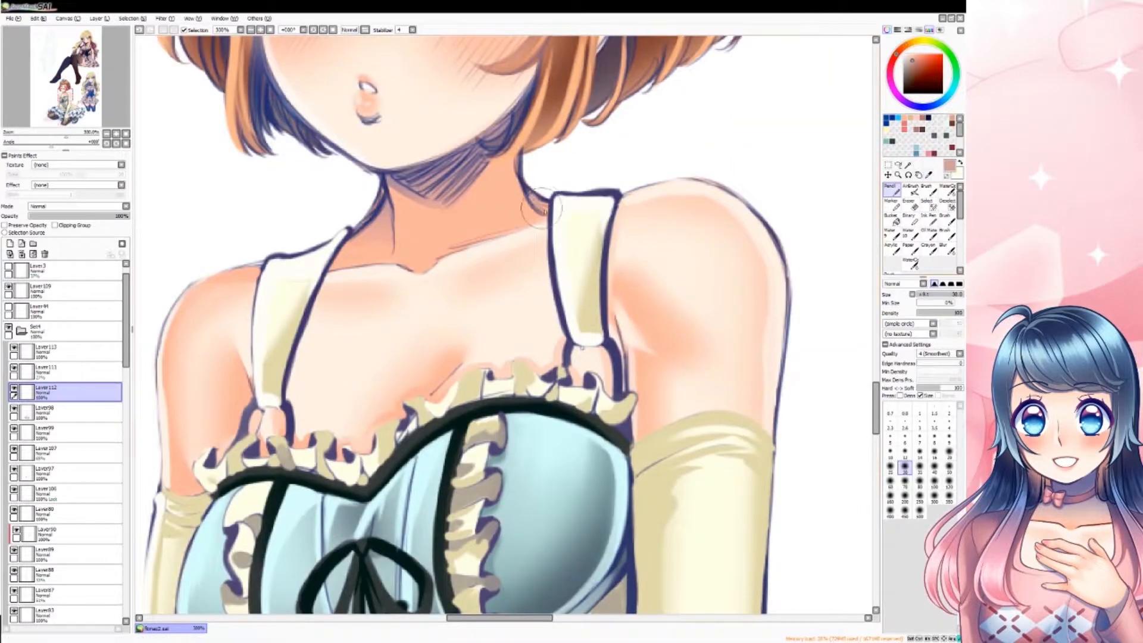
{"action": "left_click_drag", "start_coordinate": [364, 235], "coordinate": [331, 269]}
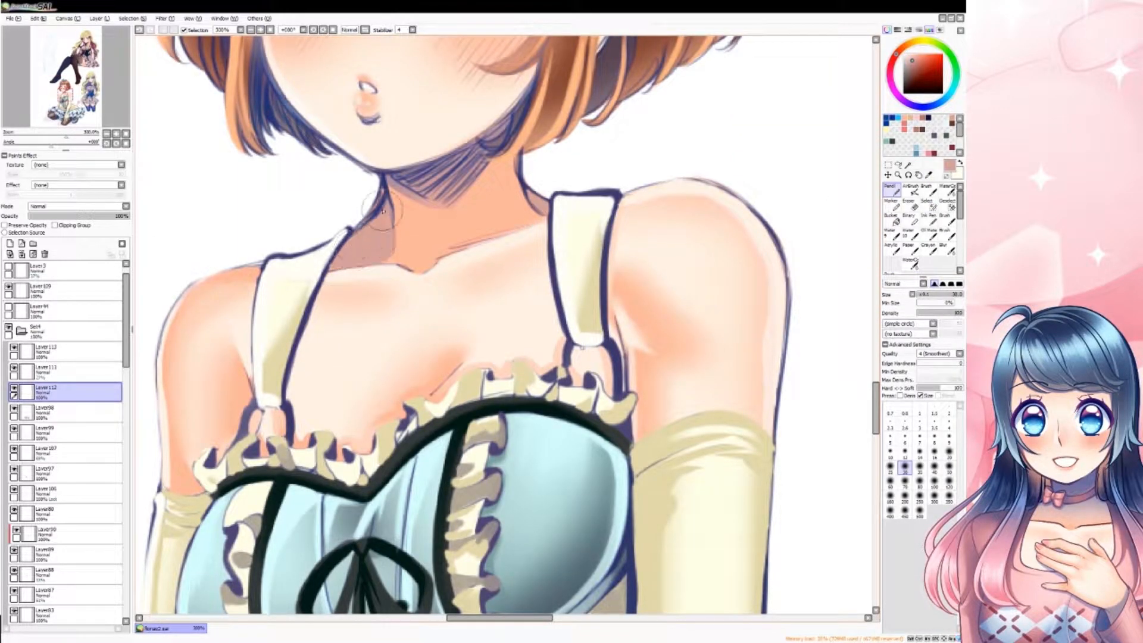
{"action": "mouse_move", "coordinate": [477, 242]}
{"action": "left_mouse_down"}
{"action": "mouse_move", "coordinate": [448, 244]}
{"action": "mouse_move", "coordinate": [511, 206]}
{"action": "mouse_move", "coordinate": [455, 231]}
{"action": "mouse_move", "coordinate": [478, 204]}
{"action": "left_mouse_up"}
- Retouch the neck with sampled peach and strengthen the neck and shoulder outlines in sampled navy with the Brush
{"action": "left_click", "coordinate": [514, 205], "text": "alt"}
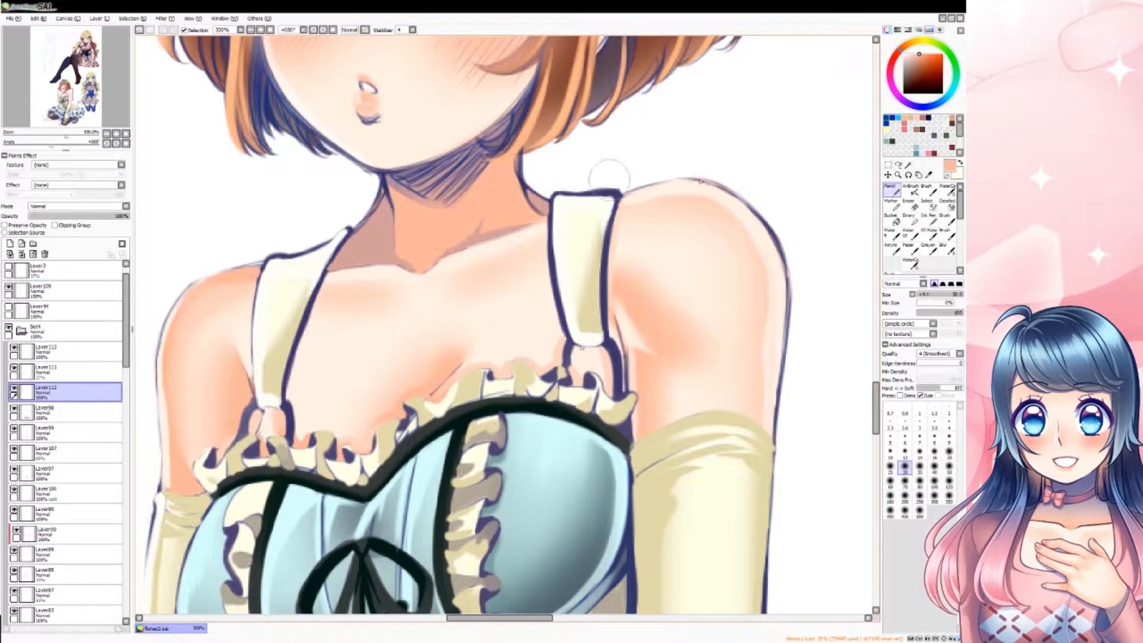
{"action": "key", "text": "v"}
{"action": "left_click", "coordinate": [401, 178], "text": "alt"}
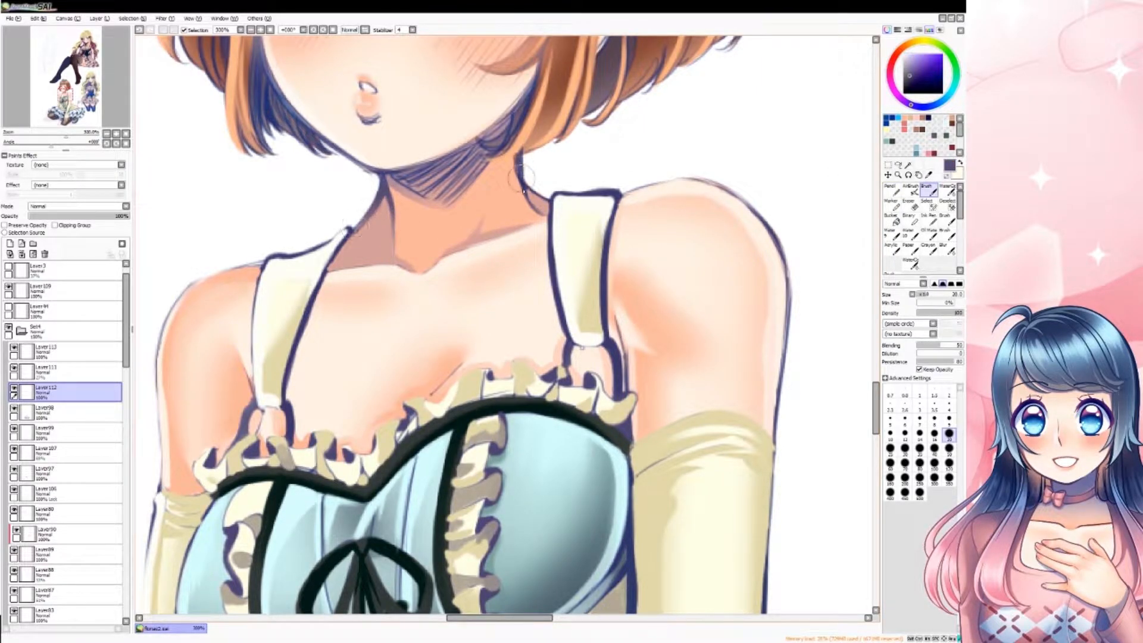
{"action": "triple_click", "coordinate": [323, 30]}
{"action": "left_click", "coordinate": [333, 29]}
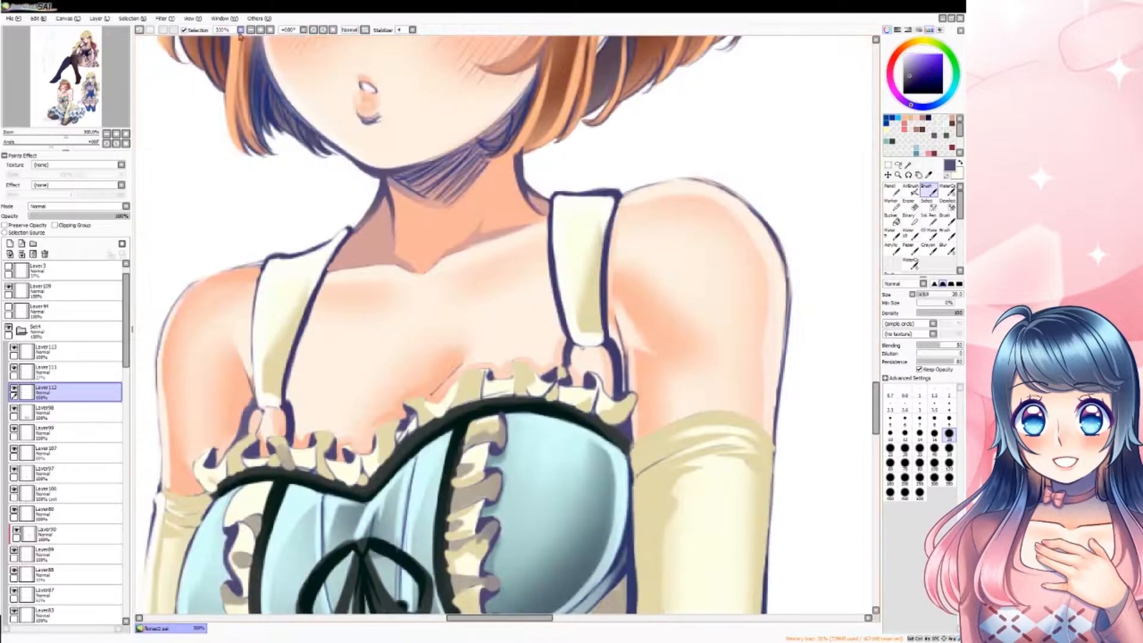
{"action": "left_click", "coordinate": [251, 30]}
{"action": "left_click", "coordinate": [140, 30]}
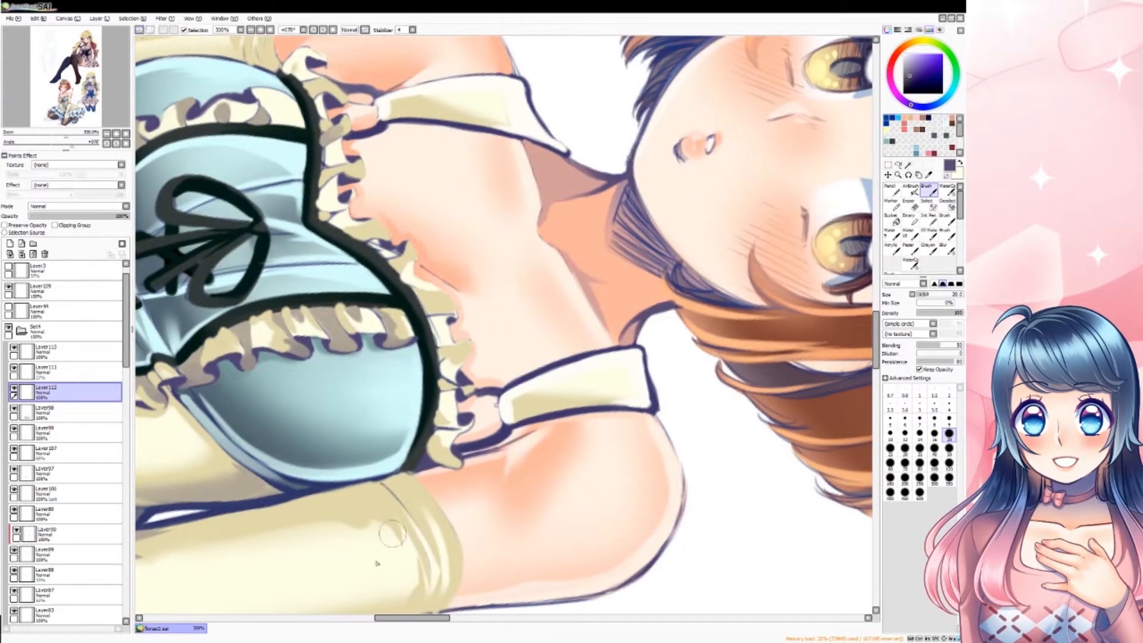
{"action": "left_click", "coordinate": [333, 29]}
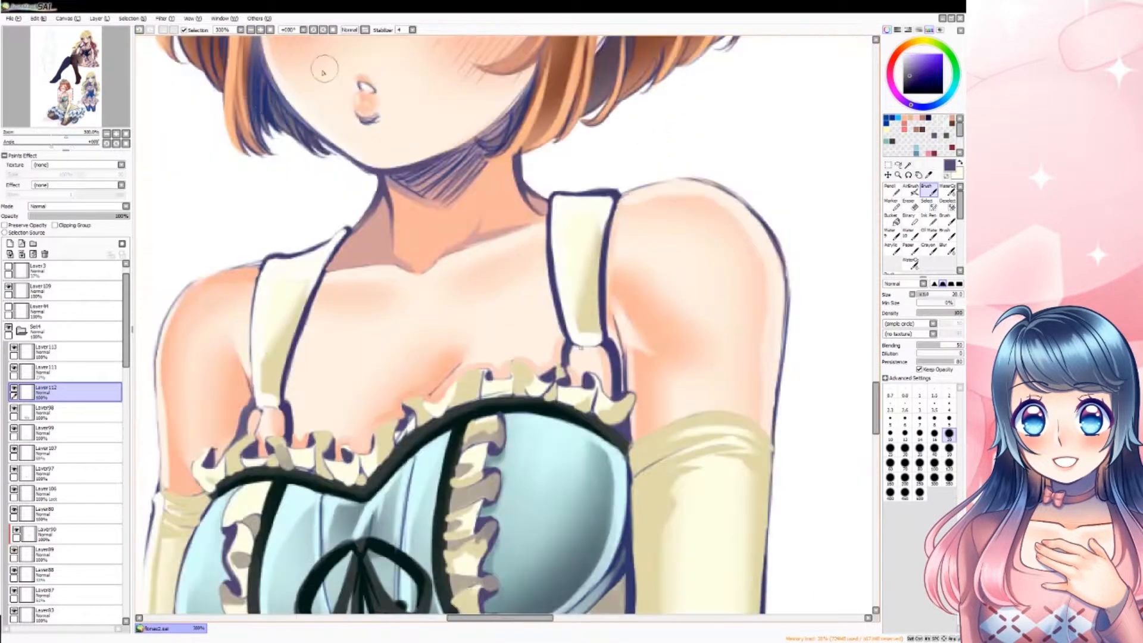
- Brush sampled peach along the edge of the neck's shadow
{"action": "left_click", "coordinate": [403, 256], "text": "alt"}
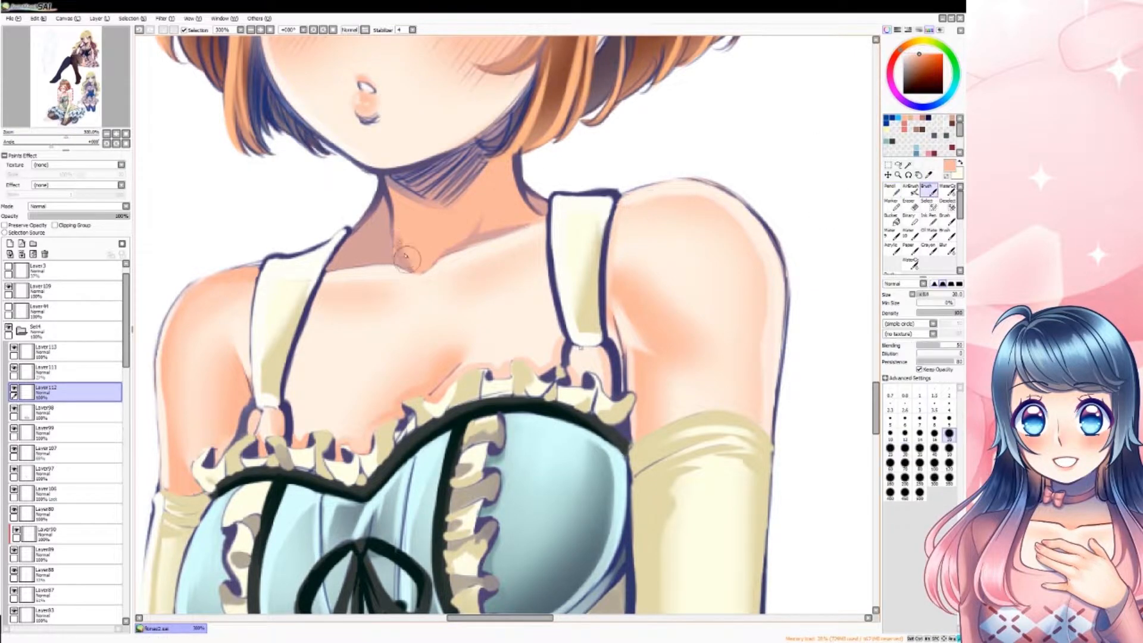
{"action": "left_click_drag", "start_coordinate": [400, 208], "coordinate": [411, 235]}
{"action": "left_click", "coordinate": [251, 30]}
{"action": "left_click", "coordinate": [250, 30]}
{"action": "left_click", "coordinate": [261, 30]}
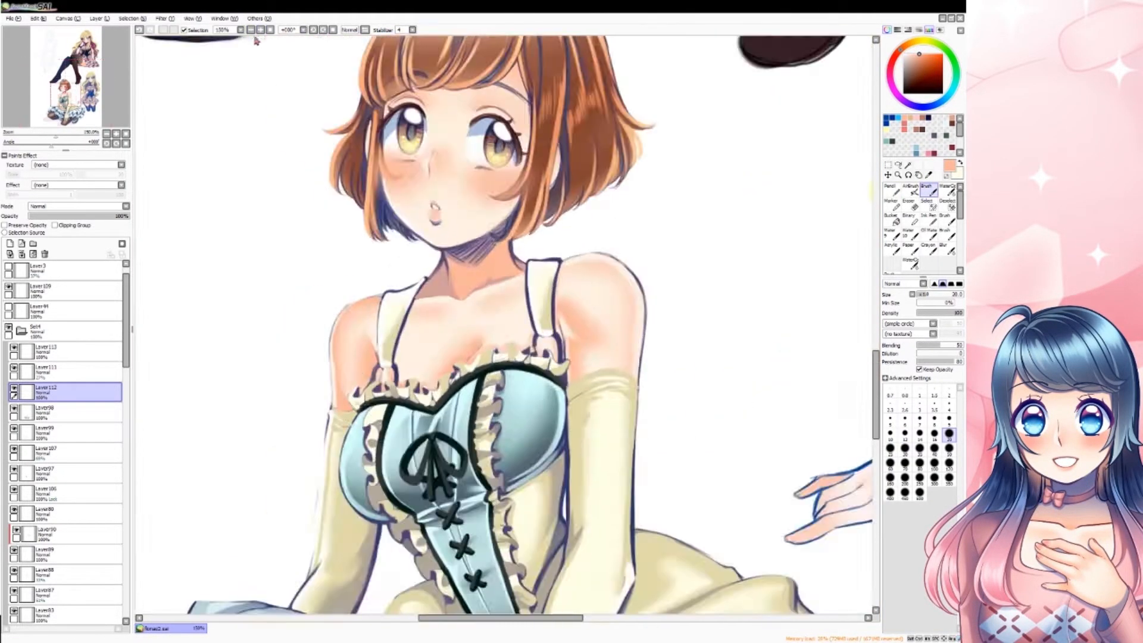
{"action": "left_click", "coordinate": [260, 30]}
{"action": "left_click", "coordinate": [260, 30]}
- Cover the throat from the chin to the collarbones with a sampled dusky pink shadow using the Pencil
{"action": "left_click", "coordinate": [341, 206], "text": "alt"}
{"action": "left_click", "coordinate": [891, 190]}
{"action": "mouse_move", "coordinate": [368, 156]}
{"action": "left_mouse_down"}
{"action": "mouse_move", "coordinate": [418, 200]}
{"action": "mouse_move", "coordinate": [382, 207]}
{"action": "mouse_move", "coordinate": [390, 242]}
{"action": "left_mouse_up"}
{"action": "left_click_drag", "start_coordinate": [443, 210], "coordinate": [486, 131]}
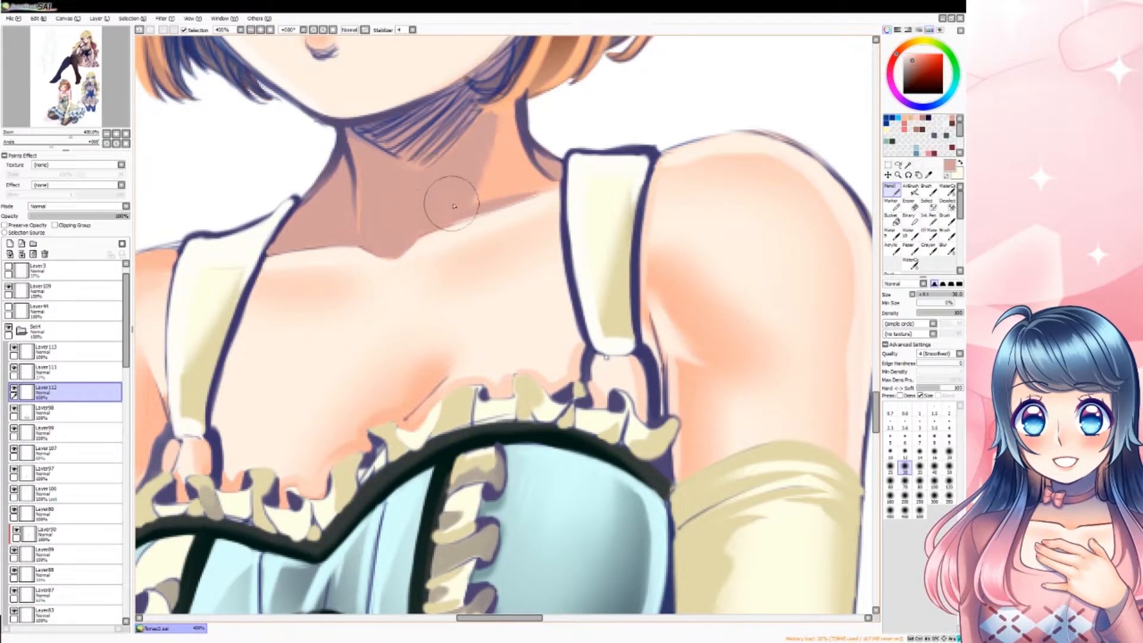
{"action": "left_click", "coordinate": [251, 29]}
{"action": "left_click", "coordinate": [251, 30]}
{"action": "left_click", "coordinate": [250, 30]}
{"action": "left_click", "coordinate": [260, 30]}
{"action": "left_click", "coordinate": [260, 29]}
{"action": "left_click", "coordinate": [260, 30]}
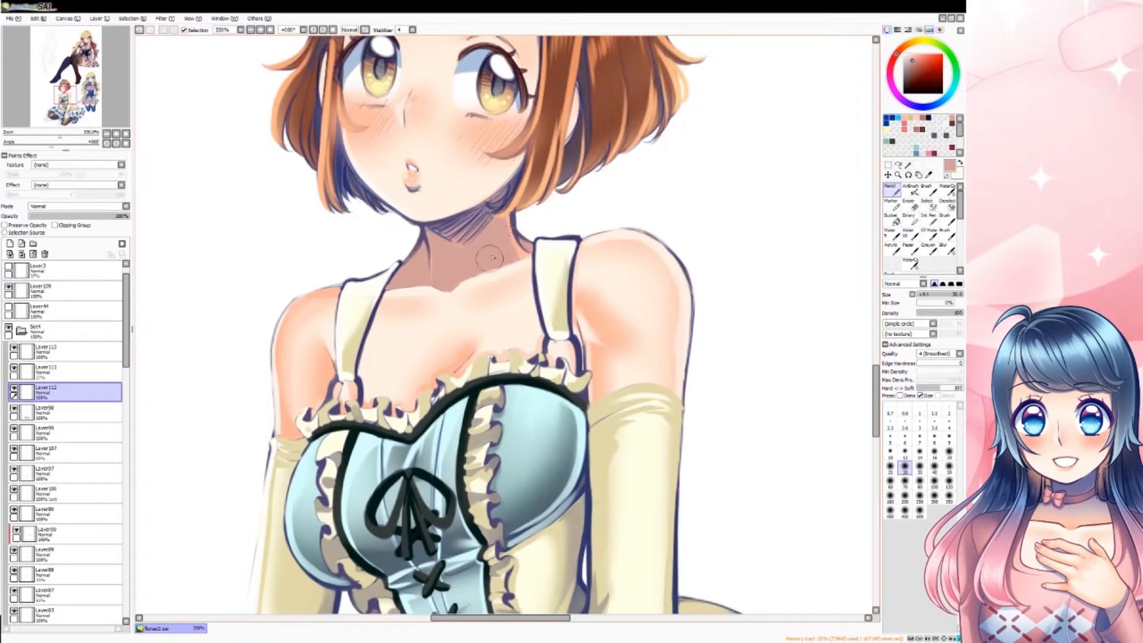
- Touch up the chest crease above the frill in sampled navy and the skin beside the strap in sampled light peach
{"action": "scroll", "coordinate": [559, 292], "scroll_direction": "down", "scroll_amount": 1}
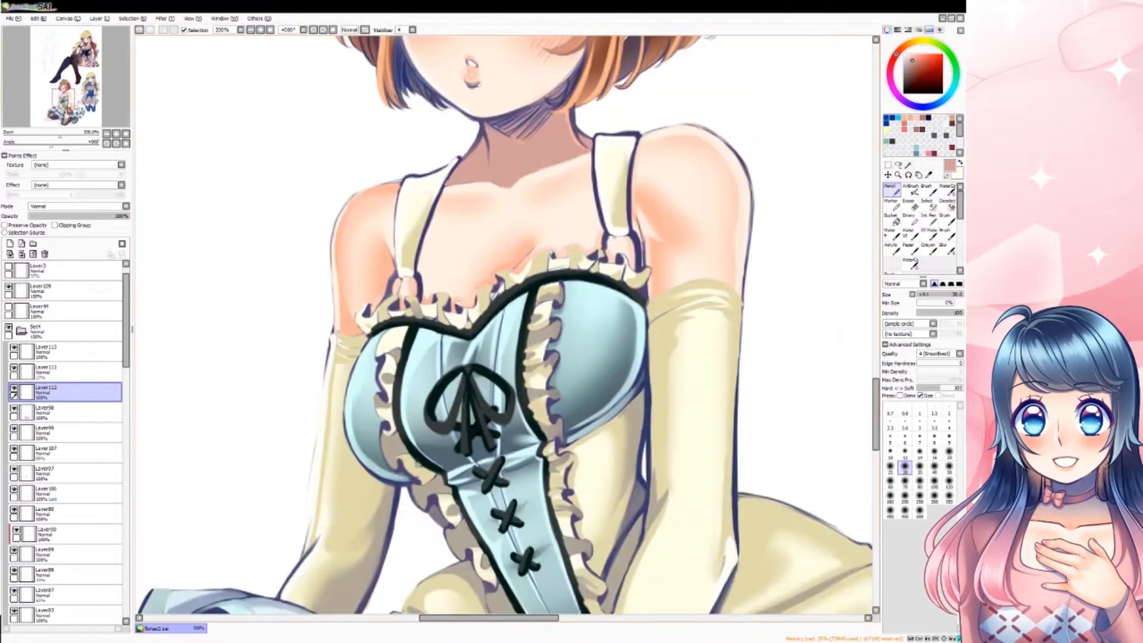
{"action": "scroll", "coordinate": [505, 369], "scroll_direction": "up", "scroll_amount": 2}
{"action": "left_click", "coordinate": [671, 190], "text": "alt"}
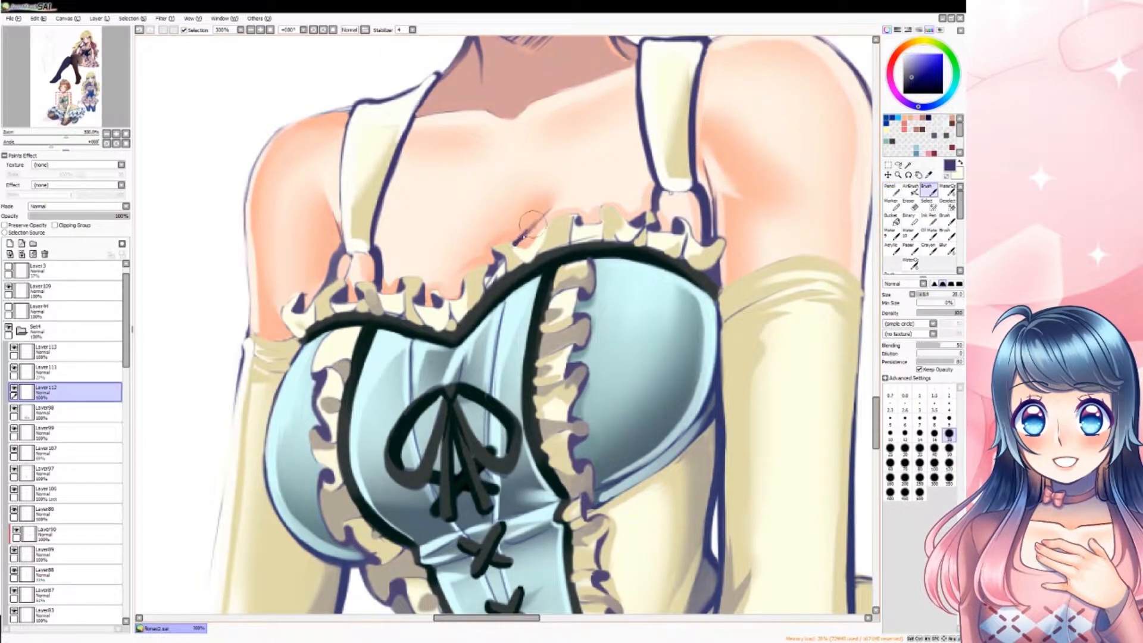
{"action": "left_click", "coordinate": [702, 176], "text": "alt"}
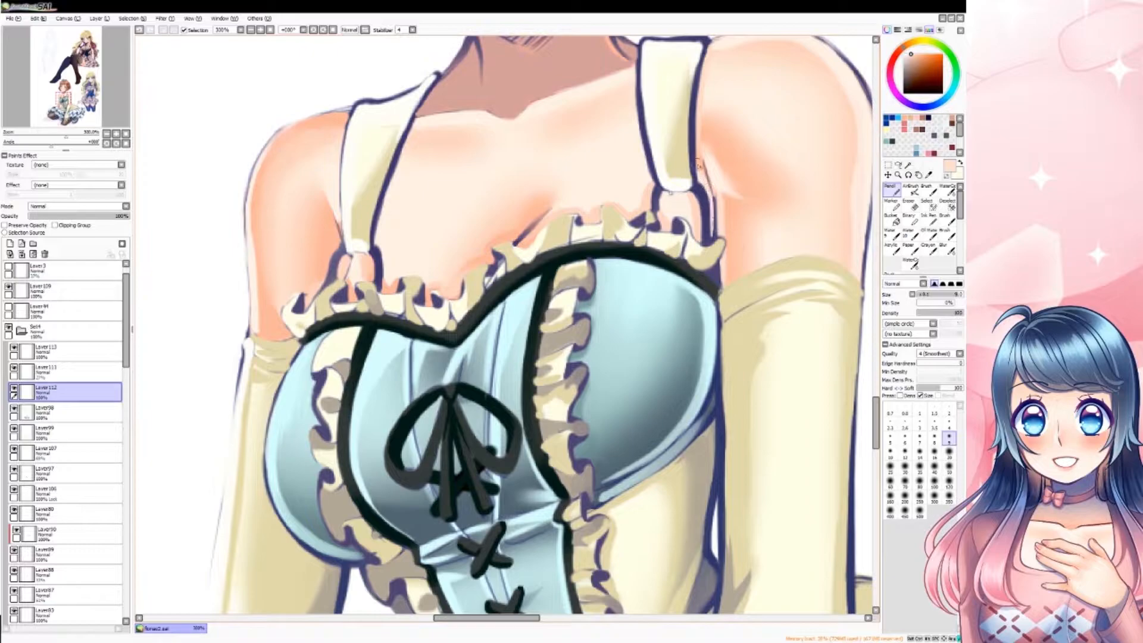
{"action": "left_click", "coordinate": [250, 30]}
{"action": "left_click", "coordinate": [250, 30]}
{"action": "left_click", "coordinate": [250, 29]}
{"action": "left_click", "coordinate": [251, 30]}
{"action": "left_click", "coordinate": [251, 30]}
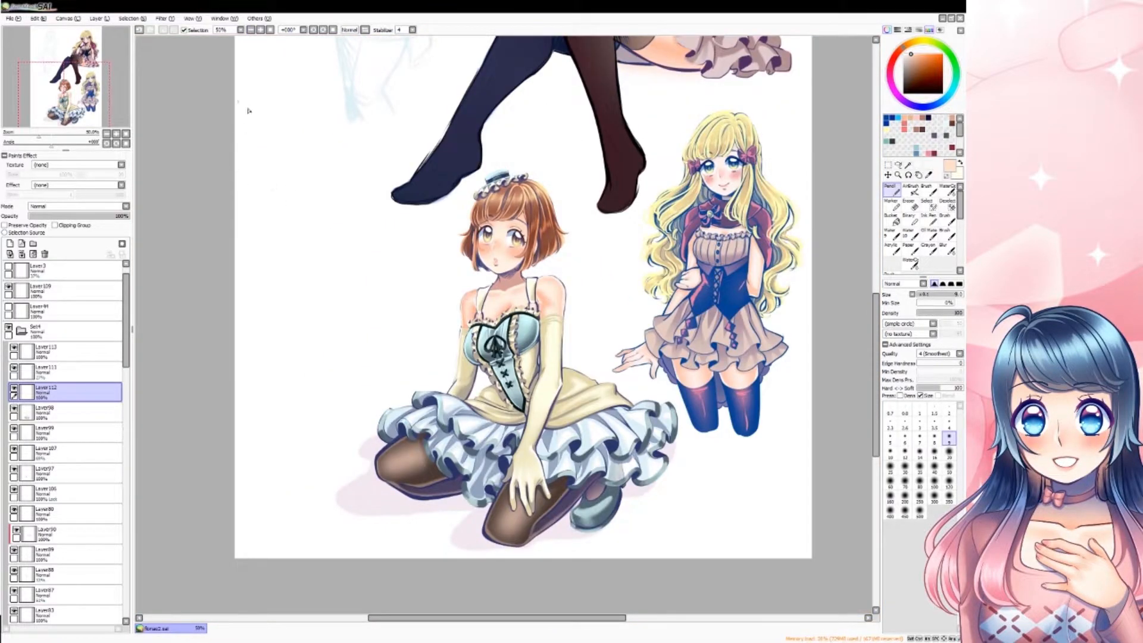
- Add a new layer above the frill layer and paint sampled pale blue over the gloved forearm resting on the skirt
{"action": "left_click", "coordinate": [260, 30]}
{"action": "left_click", "coordinate": [260, 30]}
{"action": "left_click", "coordinate": [260, 30]}
{"action": "left_click", "coordinate": [260, 30]}
{"action": "scroll", "coordinate": [503, 325], "scroll_direction": "down", "scroll_amount": 3}
{"action": "left_click", "coordinate": [65, 412]}
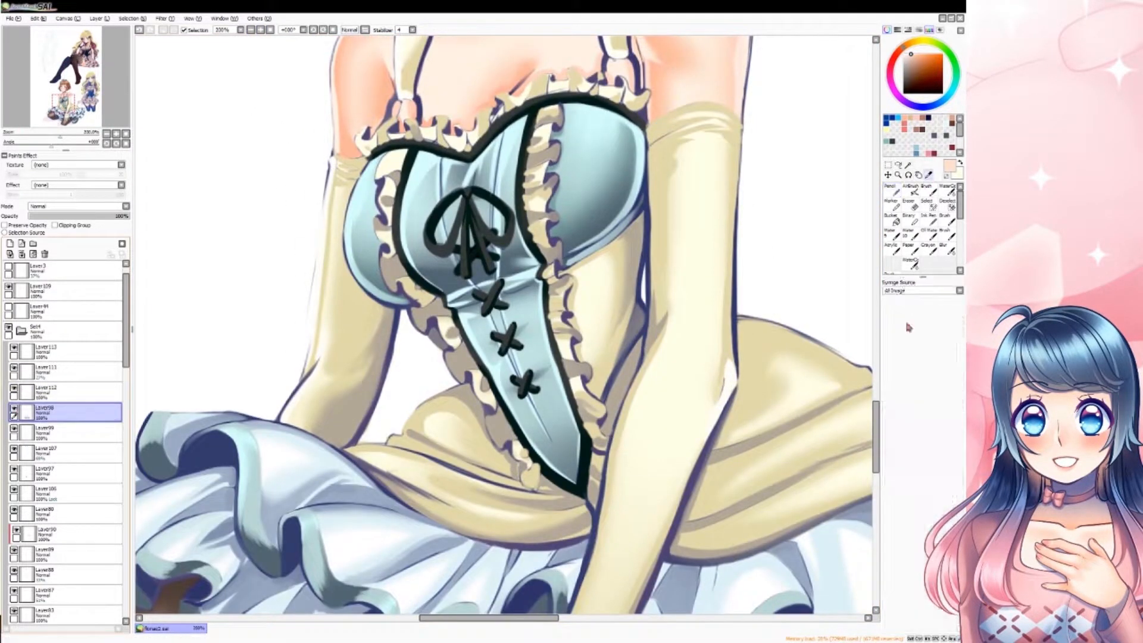
{"action": "scroll", "coordinate": [714, 357], "scroll_direction": "down", "scroll_amount": 4}
{"action": "left_click", "coordinate": [712, 379], "text": "alt"}
{"action": "left_click", "coordinate": [11, 243]}
{"action": "mouse_move", "coordinate": [573, 390]}
{"action": "left_mouse_down"}
{"action": "mouse_move", "coordinate": [545, 438]}
{"action": "mouse_move", "coordinate": [598, 304]}
{"action": "mouse_move", "coordinate": [623, 188]}
{"action": "left_mouse_up"}
{"action": "mouse_move", "coordinate": [672, 77]}
{"action": "left_mouse_down"}
{"action": "mouse_move", "coordinate": [625, 214]}
{"action": "mouse_move", "coordinate": [592, 393]}
{"action": "left_mouse_up"}
- Extend the pale blue across the gloved wrist with the Pencil and blend the tint along the forearm resting on the skirt
{"action": "key", "text": "c"}
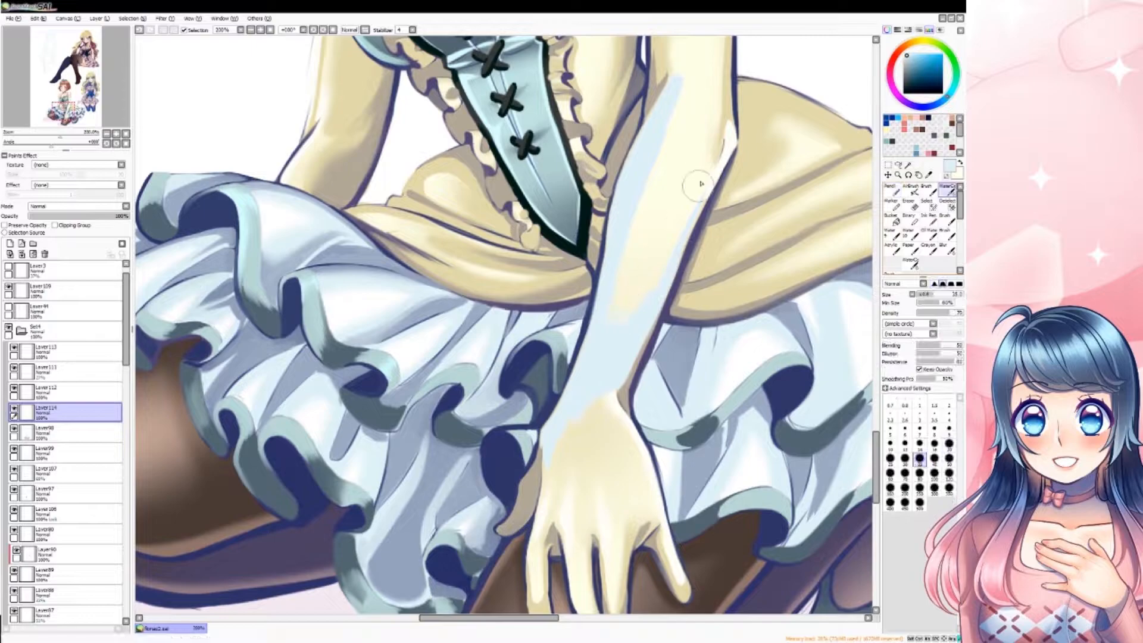
{"action": "left_click_drag", "start_coordinate": [681, 101], "coordinate": [676, 83]}
{"action": "left_click", "coordinate": [891, 191]}
{"action": "mouse_move", "coordinate": [554, 447]}
{"action": "left_mouse_down"}
{"action": "mouse_move", "coordinate": [601, 415]}
{"action": "mouse_move", "coordinate": [623, 458]}
{"action": "left_mouse_up"}
{"action": "left_click", "coordinate": [947, 190]}
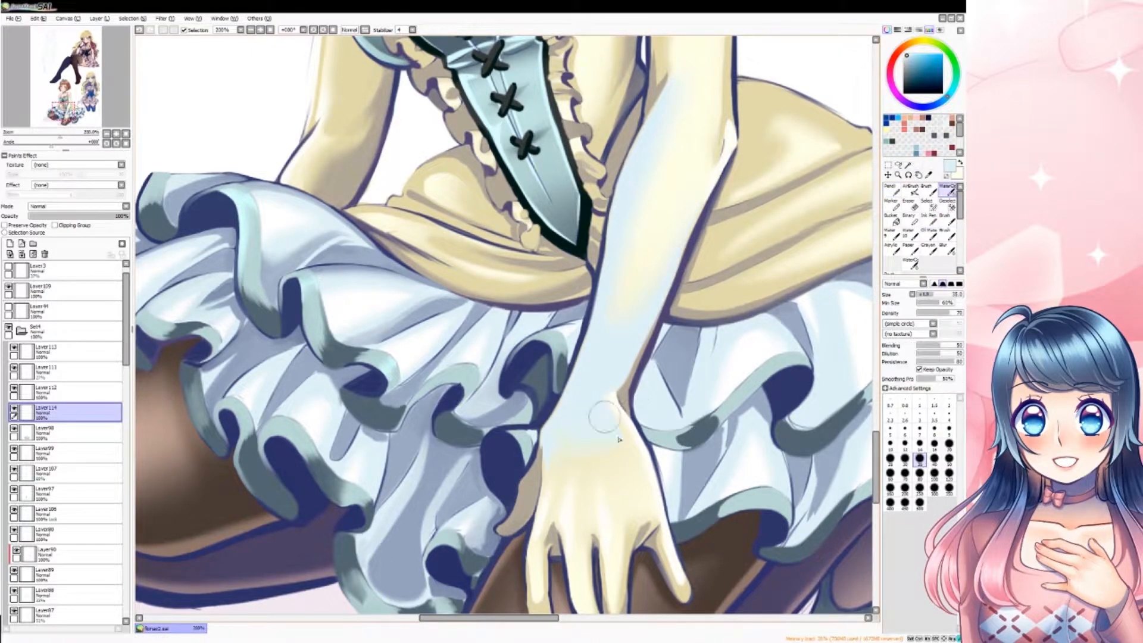
- Paint pale blue over the little and ring fingers and the middle fingertip of the gloved hand with the Pencil
{"action": "left_click", "coordinate": [64, 114]}
{"action": "left_click", "coordinate": [116, 134]}
{"action": "left_click_drag", "start_coordinate": [875, 498], "coordinate": [876, 506]}
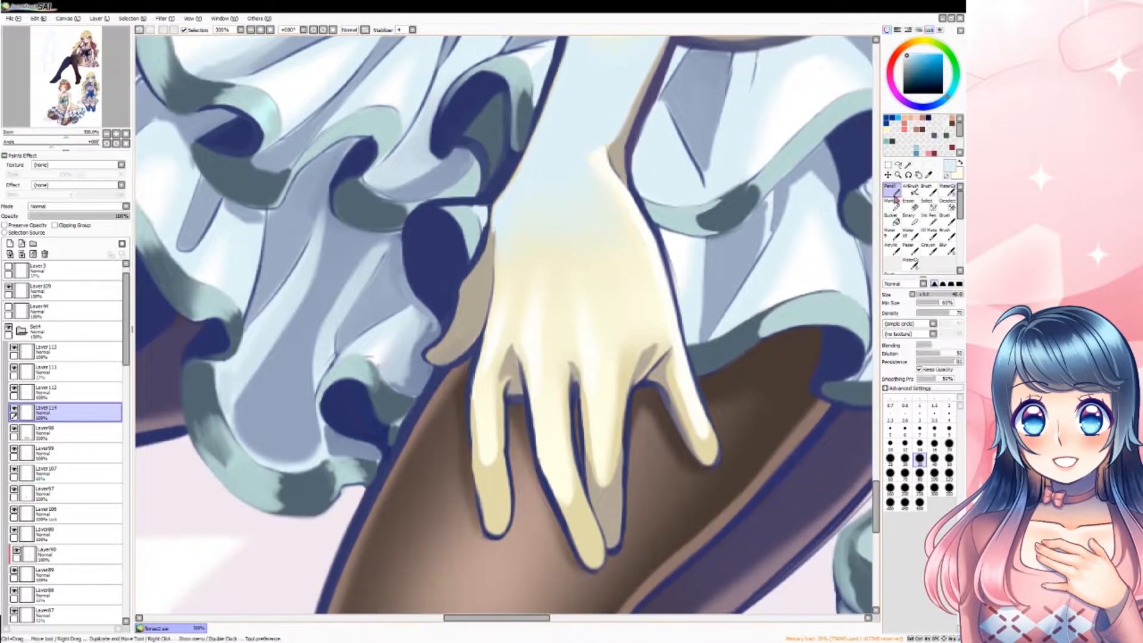
{"action": "left_click", "coordinate": [892, 190]}
{"action": "left_click_drag", "start_coordinate": [661, 369], "coordinate": [708, 454]}
{"action": "mouse_move", "coordinate": [628, 369]}
{"action": "left_mouse_down"}
{"action": "mouse_move", "coordinate": [601, 493]}
{"action": "mouse_move", "coordinate": [596, 458]}
{"action": "mouse_move", "coordinate": [572, 506]}
{"action": "mouse_move", "coordinate": [590, 565]}
{"action": "left_mouse_up"}
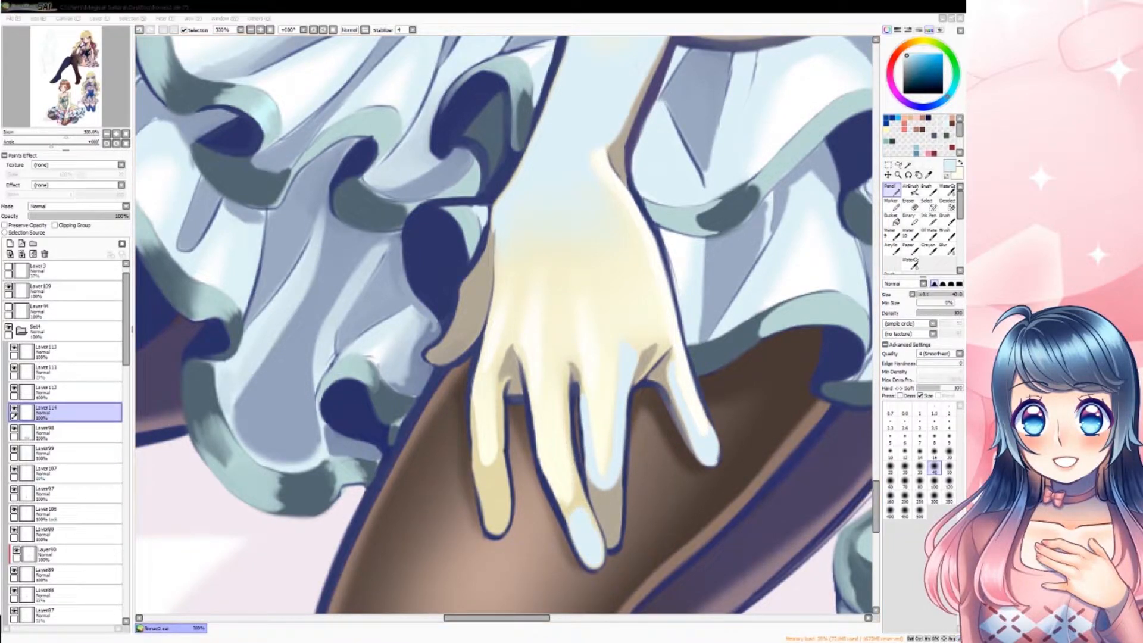
- Paint pale blue along the middle and index fingers and over the knuckle beside the little finger
{"action": "mouse_move", "coordinate": [569, 505]}
{"action": "left_mouse_down"}
{"action": "mouse_move", "coordinate": [590, 523]}
{"action": "mouse_move", "coordinate": [565, 427]}
{"action": "mouse_move", "coordinate": [567, 354]}
{"action": "left_mouse_up"}
{"action": "mouse_move", "coordinate": [485, 476]}
{"action": "left_mouse_down"}
{"action": "mouse_move", "coordinate": [497, 530]}
{"action": "mouse_move", "coordinate": [501, 381]}
{"action": "left_mouse_up"}
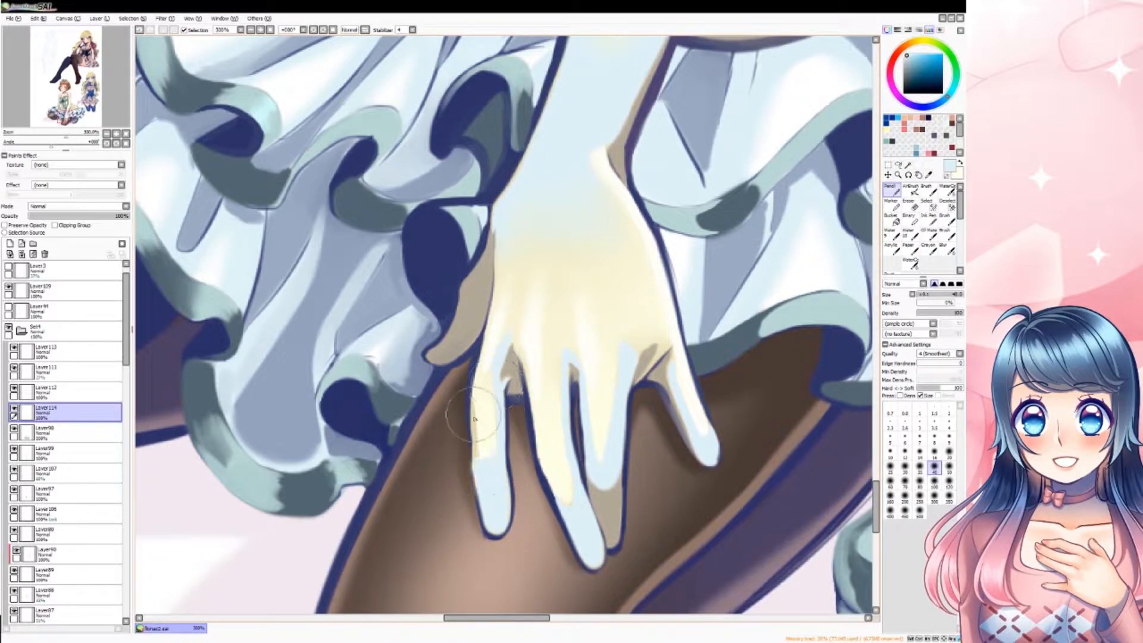
{"action": "key", "text": "b"}
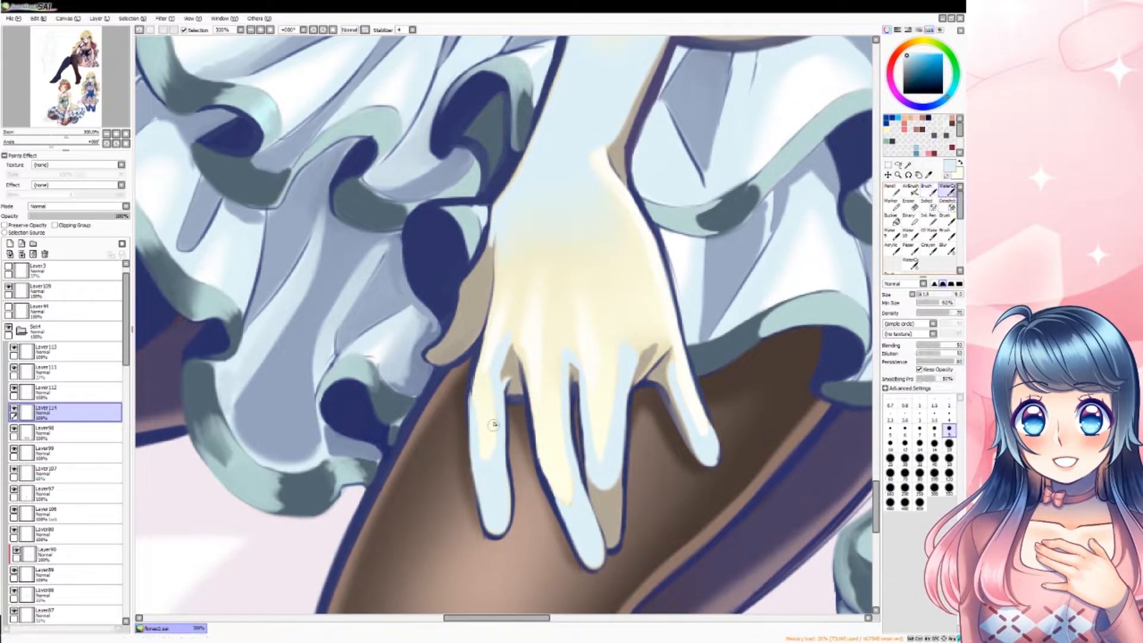
{"action": "key", "text": "n"}
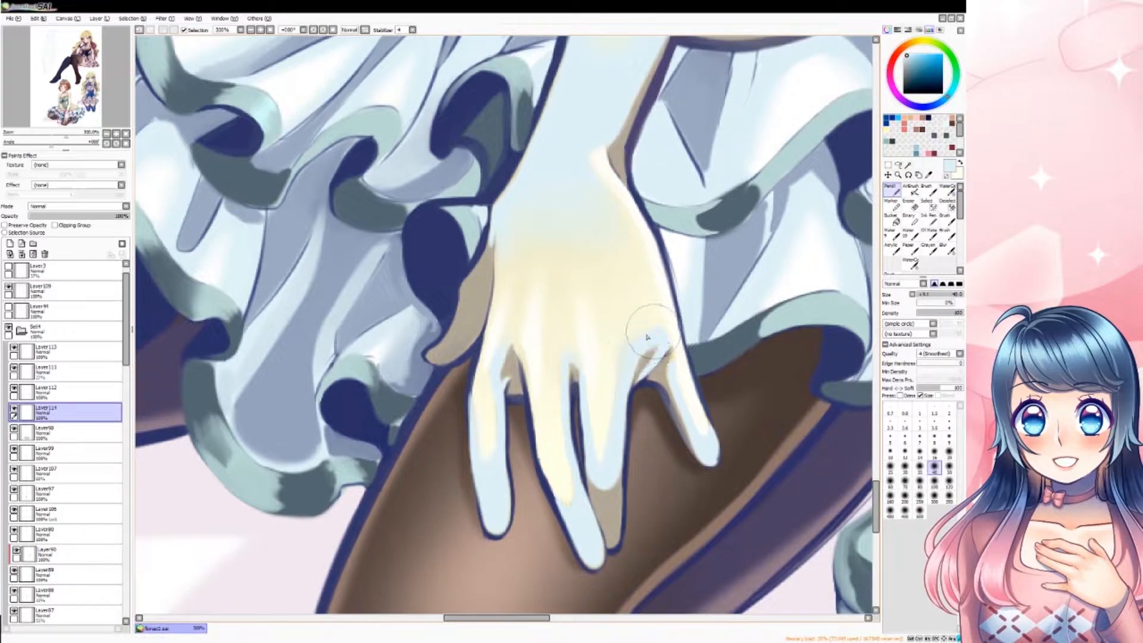
{"action": "key", "text": "b"}
- Paint pale blue over the girl's other gloved arm, behind the bodice, using a larger Pencil
{"action": "left_click", "coordinate": [251, 30]}
{"action": "left_click", "coordinate": [55, 103]}
{"action": "left_click", "coordinate": [116, 134]}
{"action": "key", "text": "n"}
{"action": "key", "text": "]"}
{"action": "left_click_drag", "start_coordinate": [542, 311], "coordinate": [469, 374]}
{"action": "left_click_drag", "start_coordinate": [570, 275], "coordinate": [536, 312]}
{"action": "mouse_move", "coordinate": [565, 224]}
{"action": "left_mouse_down"}
{"action": "mouse_move", "coordinate": [524, 274]}
{"action": "mouse_move", "coordinate": [529, 176]}
{"action": "left_mouse_up"}
{"action": "left_click_drag", "start_coordinate": [509, 284], "coordinate": [519, 292]}
{"action": "left_click", "coordinate": [59, 100]}
{"action": "mouse_move", "coordinate": [396, 364]}
{"action": "left_mouse_down"}
{"action": "mouse_move", "coordinate": [393, 378]}
{"action": "mouse_move", "coordinate": [444, 441]}
{"action": "left_mouse_up"}
- Shade the rear glove's forearm and the shadowed ring fingertip of the front glove in sampled grey-blue
{"action": "left_click", "coordinate": [944, 178]}
{"action": "left_click_drag", "start_coordinate": [63, 106], "coordinate": [58, 106]}
{"action": "left_click", "coordinate": [333, 421], "text": "alt"}
{"action": "mouse_move", "coordinate": [526, 295]}
{"action": "left_mouse_down"}
{"action": "mouse_move", "coordinate": [471, 334]}
{"action": "mouse_move", "coordinate": [509, 349]}
{"action": "mouse_move", "coordinate": [539, 295]}
{"action": "mouse_move", "coordinate": [503, 298]}
{"action": "mouse_move", "coordinate": [578, 173]}
{"action": "mouse_move", "coordinate": [509, 248]}
{"action": "mouse_move", "coordinate": [565, 155]}
{"action": "left_mouse_up"}
{"action": "left_click", "coordinate": [61, 112]}
{"action": "left_click_drag", "start_coordinate": [592, 491], "coordinate": [582, 452]}
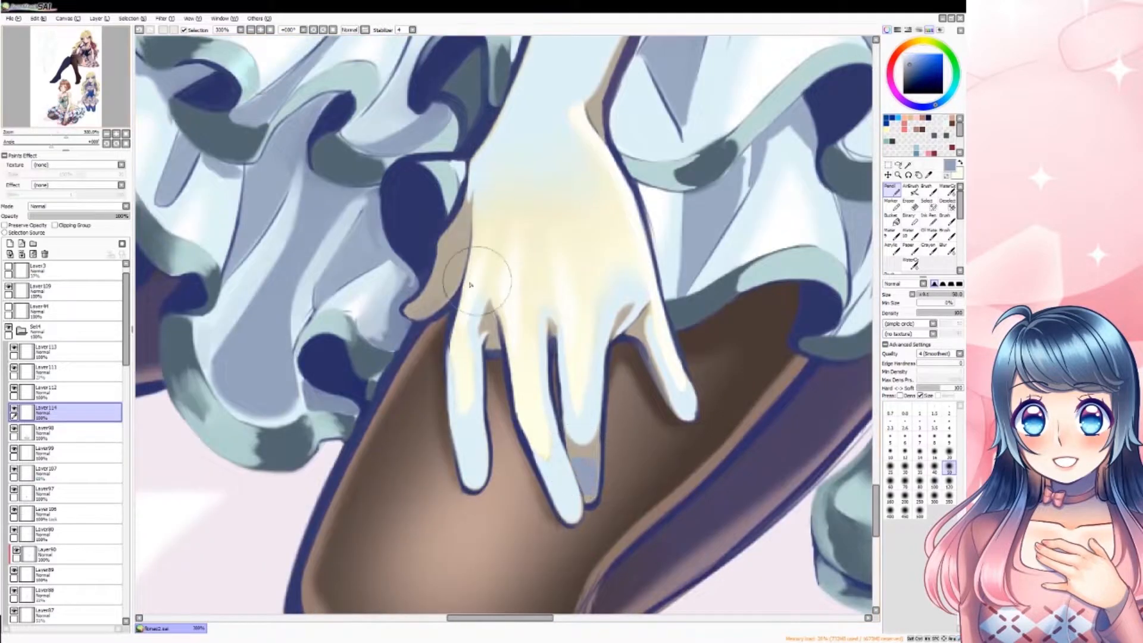
- Preserve opacity on the layer beneath the glove tint and paint sampled pale blue over the front upper glove with a size 100 Pencil
{"action": "left_click", "coordinate": [251, 30]}
{"action": "left_click", "coordinate": [260, 30]}
{"action": "left_click", "coordinate": [62, 106]}
{"action": "left_click", "coordinate": [360, 339], "text": "alt"}
{"action": "left_click", "coordinate": [60, 433]}
{"action": "left_click", "coordinate": [5, 225]}
{"action": "left_click", "coordinate": [935, 482]}
{"action": "mouse_move", "coordinate": [737, 101]}
{"action": "left_mouse_down"}
{"action": "mouse_move", "coordinate": [751, 115]}
{"action": "mouse_move", "coordinate": [691, 113]}
{"action": "mouse_move", "coordinate": [689, 286]}
{"action": "left_mouse_up"}
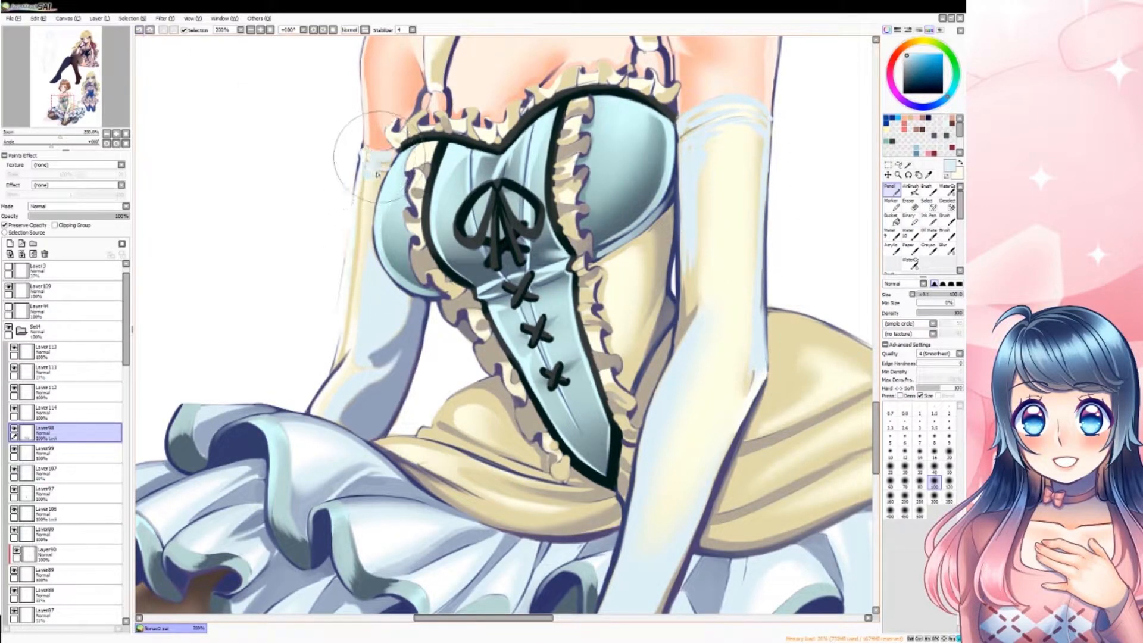
- Return to the glove tint layer and paint pale blue down the edges of the front upper glove
{"action": "left_click", "coordinate": [60, 411]}
{"action": "left_click", "coordinate": [949, 467]}
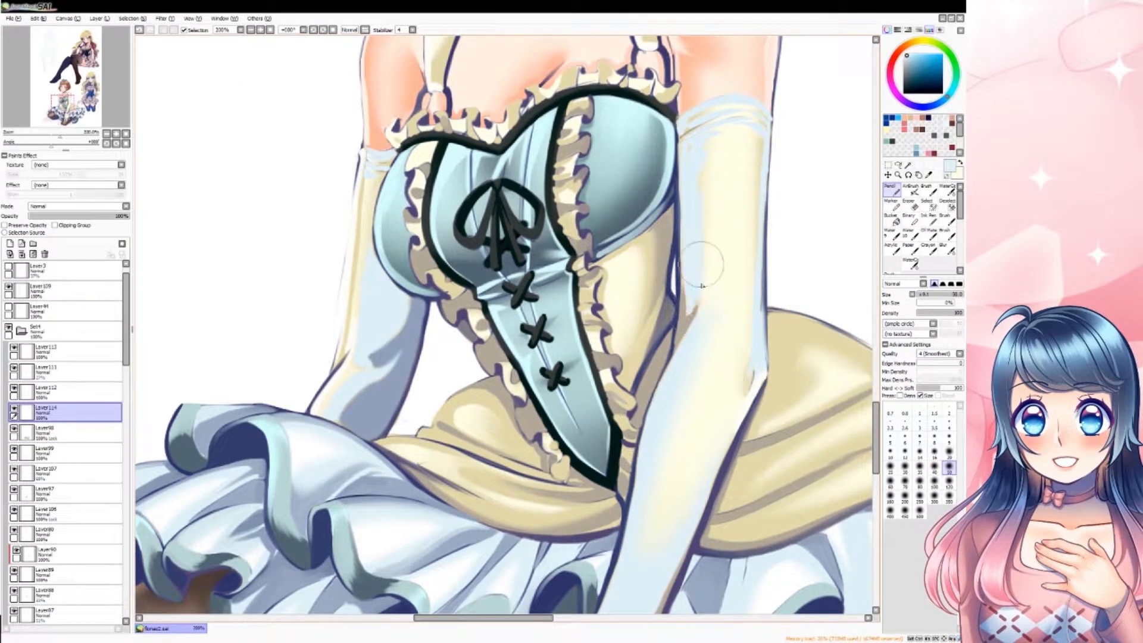
{"action": "left_click_drag", "start_coordinate": [687, 250], "coordinate": [690, 304]}
{"action": "left_click", "coordinate": [262, 30]}
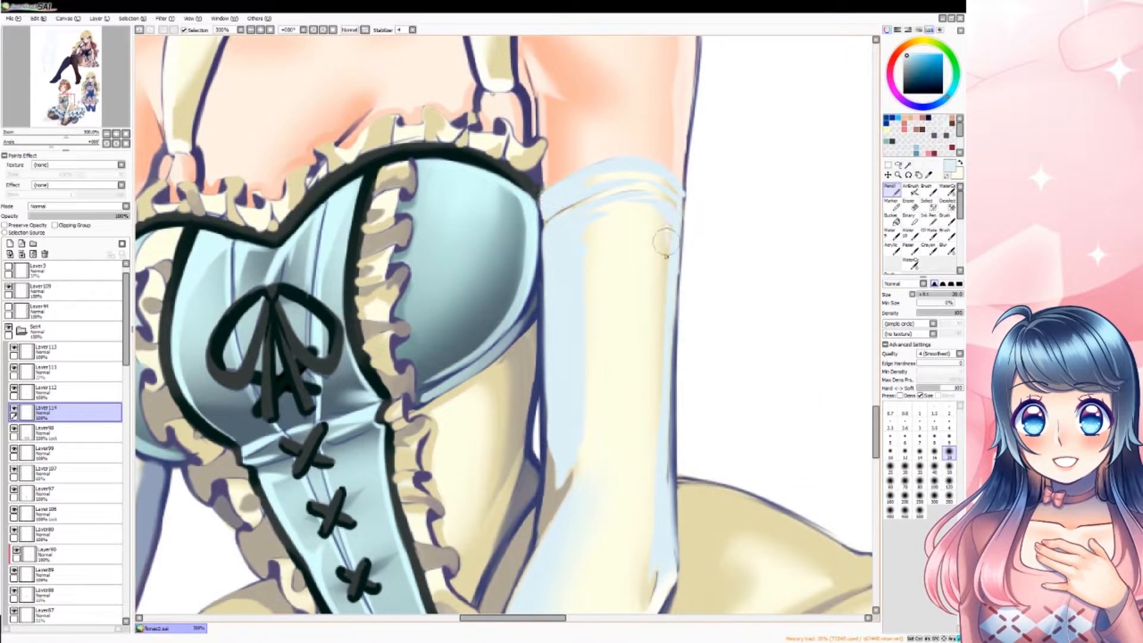
{"action": "scroll", "coordinate": [662, 306], "scroll_direction": "down", "scroll_amount": 4}
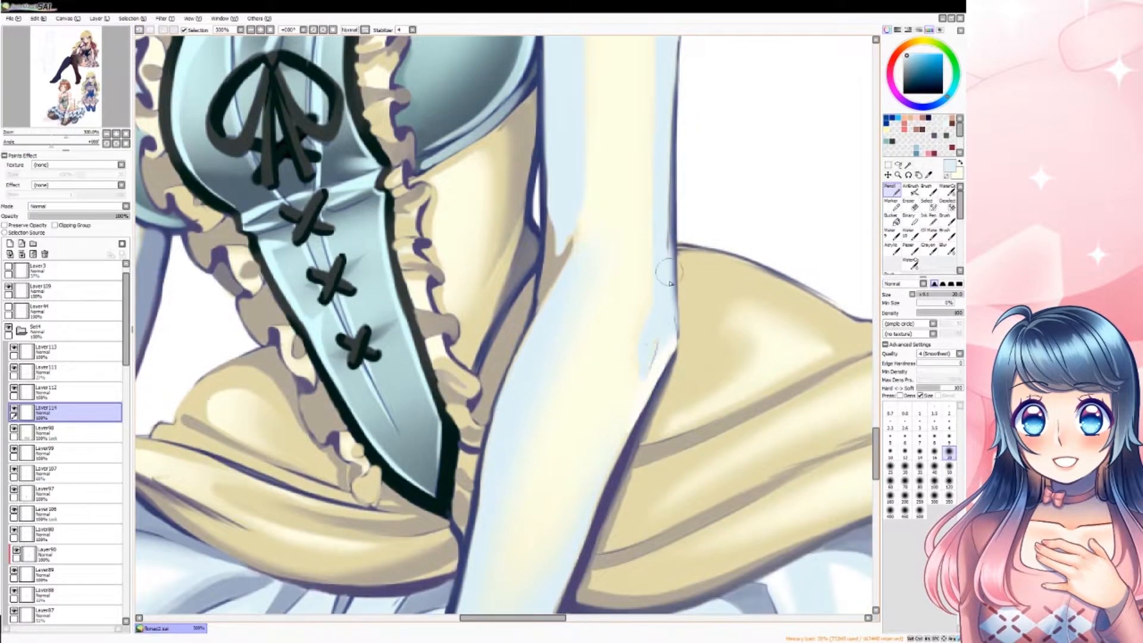
- Cover the cuff and upper part of the rear glove in pale blue with the Pencil
{"action": "key", "text": "c"}
{"action": "scroll", "coordinate": [576, 440], "scroll_direction": "up", "scroll_amount": 4}
{"action": "scroll", "coordinate": [654, 333], "scroll_direction": "left", "scroll_amount": 6}
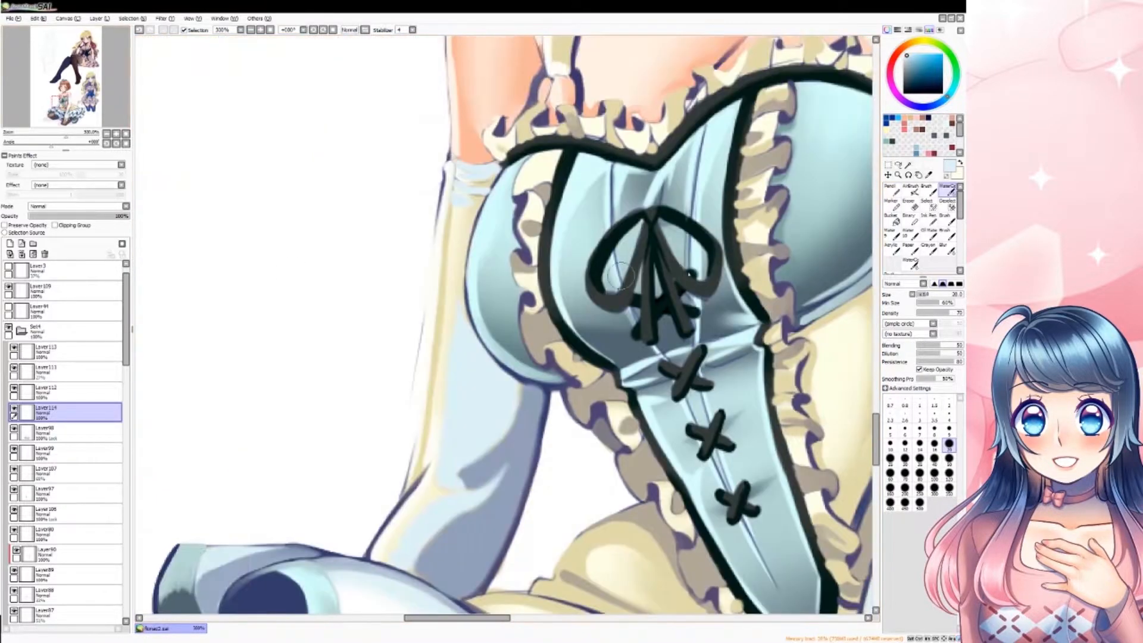
{"action": "key", "text": "n"}
{"action": "scroll", "coordinate": [519, 387], "scroll_direction": "up", "scroll_amount": 1}
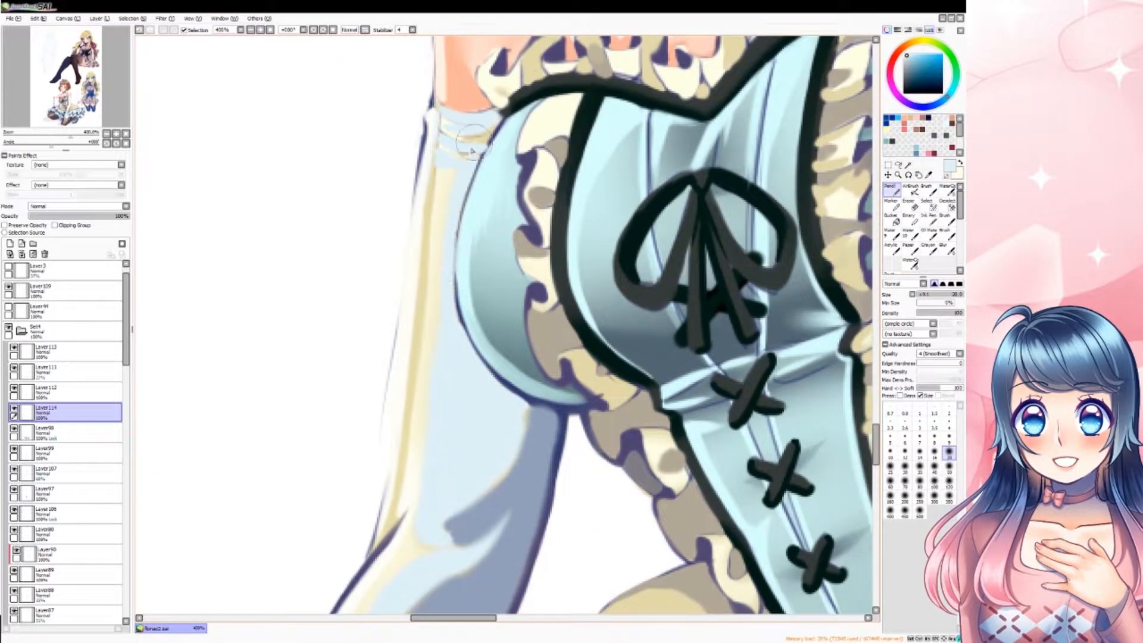
{"action": "scroll", "coordinate": [454, 205], "scroll_direction": "down", "scroll_amount": 5}
- Soften the edge of the shadow at the rear glove's elbow with the Brush and watercolor tool
{"action": "key", "text": "b"}
{"action": "mouse_move", "coordinate": [500, 261]}
{"action": "left_mouse_down"}
{"action": "mouse_move", "coordinate": [510, 255]}
{"action": "mouse_move", "coordinate": [484, 248]}
{"action": "mouse_move", "coordinate": [523, 184]}
{"action": "mouse_move", "coordinate": [503, 244]}
{"action": "mouse_move", "coordinate": [546, 169]}
{"action": "mouse_move", "coordinate": [474, 304]}
{"action": "left_mouse_up"}
{"action": "scroll", "coordinate": [869, 445], "scroll_direction": "up", "scroll_amount": 5}
{"action": "left_click_drag", "start_coordinate": [868, 446], "coordinate": [869, 444]}
{"action": "left_click_drag", "start_coordinate": [526, 476], "coordinate": [502, 523]}
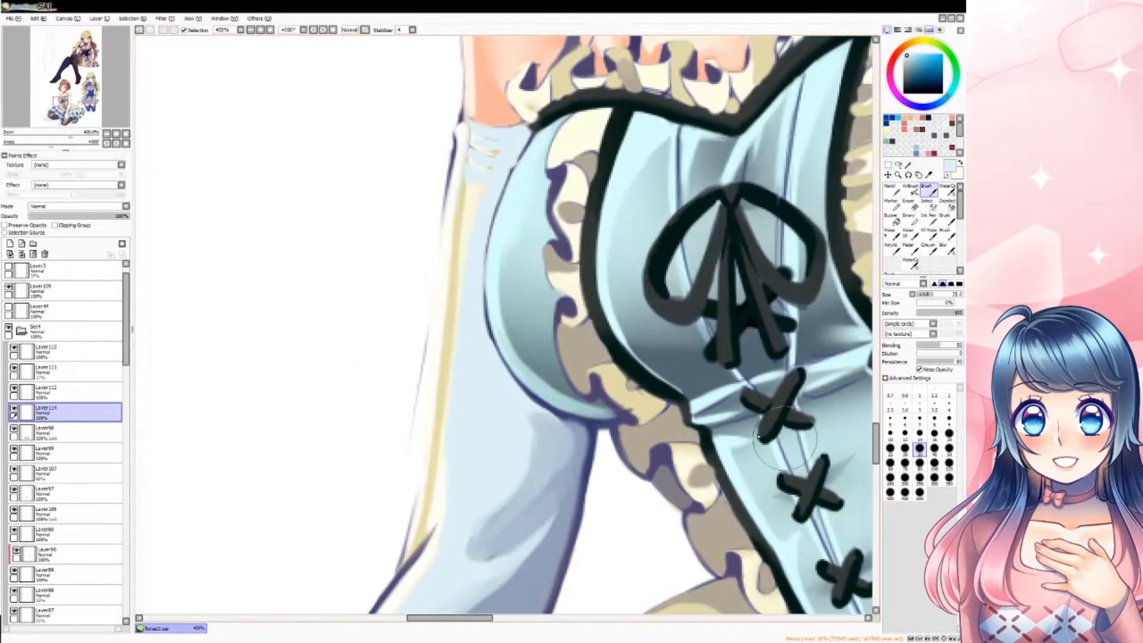
{"action": "left_click", "coordinate": [947, 190]}
{"action": "left_click", "coordinate": [904, 460]}
{"action": "left_click_drag", "start_coordinate": [512, 468], "coordinate": [499, 491]}
- Deepen the shadows along the rear glove's forearm in a sampled blue tone with the Pencil
{"action": "left_click", "coordinate": [116, 134]}
{"action": "left_click", "coordinate": [615, 439], "text": "alt"}
{"action": "key", "text": "n"}
{"action": "mouse_move", "coordinate": [539, 92]}
{"action": "left_mouse_down"}
{"action": "mouse_move", "coordinate": [506, 132]}
{"action": "mouse_move", "coordinate": [482, 351]}
{"action": "mouse_move", "coordinate": [613, 444]}
{"action": "left_mouse_up"}
{"action": "key", "text": "h"}
{"action": "left_click_drag", "start_coordinate": [876, 447], "coordinate": [876, 473]}
{"action": "left_click_drag", "start_coordinate": [391, 74], "coordinate": [469, 362]}
{"action": "left_click_drag", "start_coordinate": [876, 473], "coordinate": [875, 452]}
- Blend the rear forearm's shadows into the pale blue with the Brush
{"action": "left_click", "coordinate": [928, 190]}
{"action": "mouse_move", "coordinate": [418, 384]}
{"action": "left_mouse_down"}
{"action": "mouse_move", "coordinate": [443, 479]}
{"action": "mouse_move", "coordinate": [419, 404]}
{"action": "mouse_move", "coordinate": [429, 453]}
{"action": "left_mouse_up"}
{"action": "left_click", "coordinate": [365, 30]}
{"action": "left_click_drag", "start_coordinate": [506, 306], "coordinate": [581, 375]}
{"action": "left_click_drag", "start_coordinate": [875, 452], "coordinate": [875, 470]}
{"action": "left_click_drag", "start_coordinate": [579, 205], "coordinate": [516, 384]}
{"action": "mouse_move", "coordinate": [473, 419]}
{"action": "left_mouse_down"}
{"action": "mouse_move", "coordinate": [485, 384]}
{"action": "mouse_move", "coordinate": [446, 397]}
{"action": "mouse_move", "coordinate": [388, 374]}
{"action": "mouse_move", "coordinate": [431, 402]}
{"action": "mouse_move", "coordinate": [376, 375]}
{"action": "mouse_move", "coordinate": [439, 414]}
{"action": "left_mouse_up"}
- Paint sampled pale blue along the outer edge of the rear forearm near the skirt and smooth it with the Brush
{"action": "left_click", "coordinate": [398, 298], "text": "alt"}
{"action": "key", "text": "n"}
{"action": "mouse_move", "coordinate": [367, 328]}
{"action": "left_mouse_down"}
{"action": "mouse_move", "coordinate": [332, 365]}
{"action": "mouse_move", "coordinate": [362, 356]}
{"action": "mouse_move", "coordinate": [348, 351]}
{"action": "mouse_move", "coordinate": [395, 273]}
{"action": "left_mouse_up"}
{"action": "key", "text": "b"}
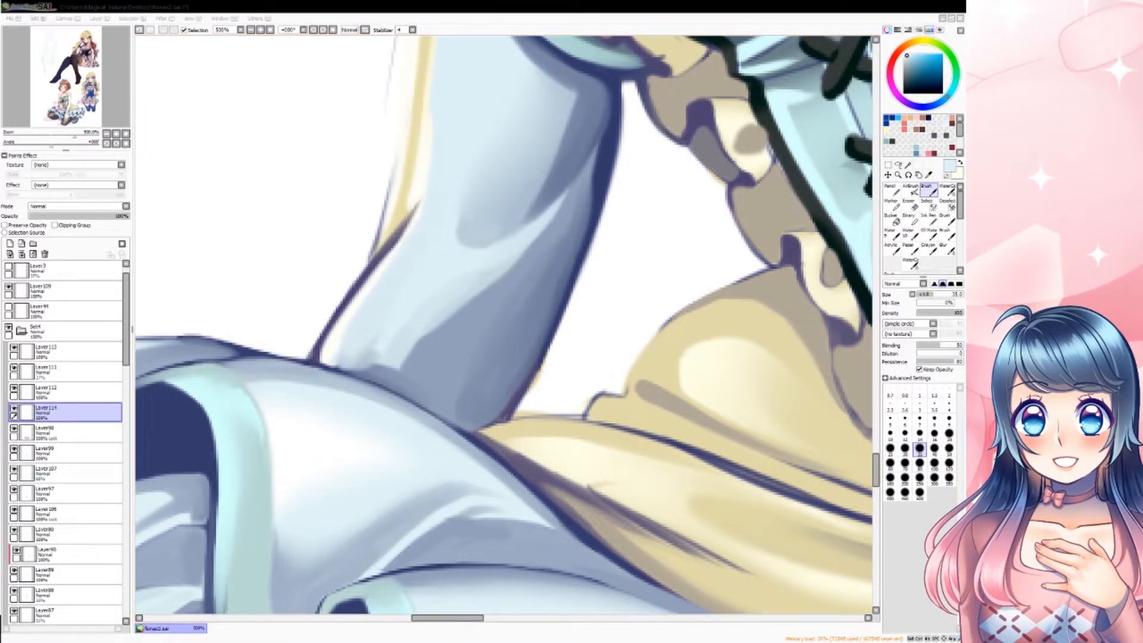
{"action": "mouse_move", "coordinate": [369, 357]}
{"action": "left_mouse_down"}
{"action": "mouse_move", "coordinate": [357, 372]}
{"action": "mouse_move", "coordinate": [388, 335]}
{"action": "left_mouse_up"}
- Brush a cream highlight down the rear upper glove and cover its yellow edge in sampled pale blue
{"action": "scroll", "coordinate": [411, 464], "scroll_direction": "up", "scroll_amount": 5}
{"action": "left_click_drag", "start_coordinate": [396, 454], "coordinate": [435, 191]}
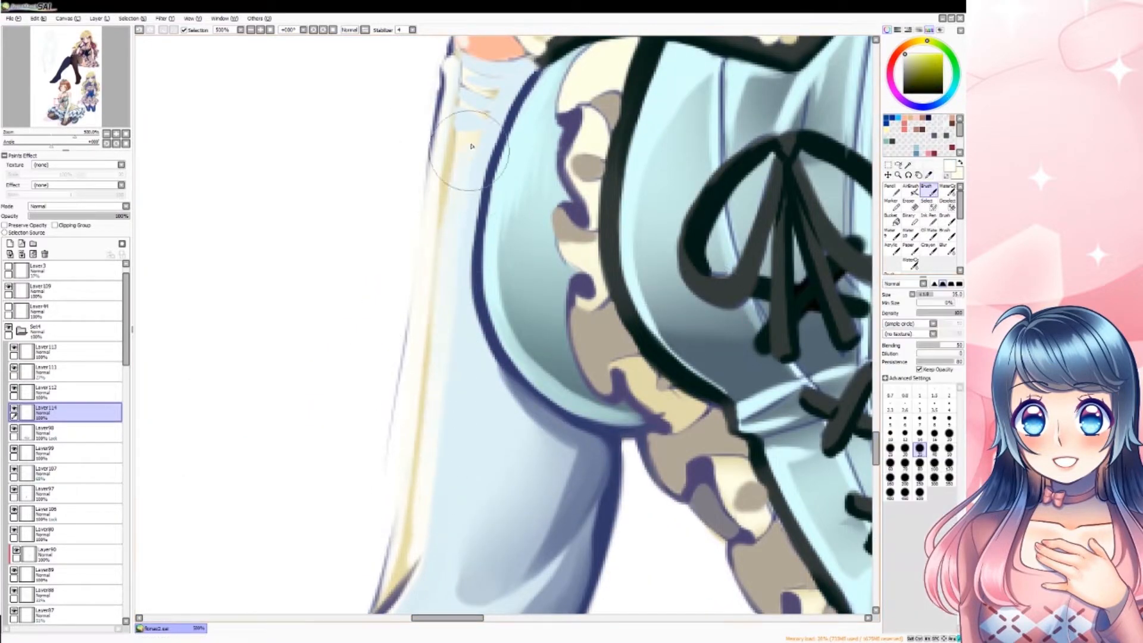
{"action": "left_click", "coordinate": [466, 444], "text": "alt"}
{"action": "key", "text": "n"}
{"action": "scroll", "coordinate": [409, 459], "scroll_direction": "down", "scroll_amount": 5}
{"action": "scroll", "coordinate": [402, 416], "scroll_direction": "up", "scroll_amount": 5}
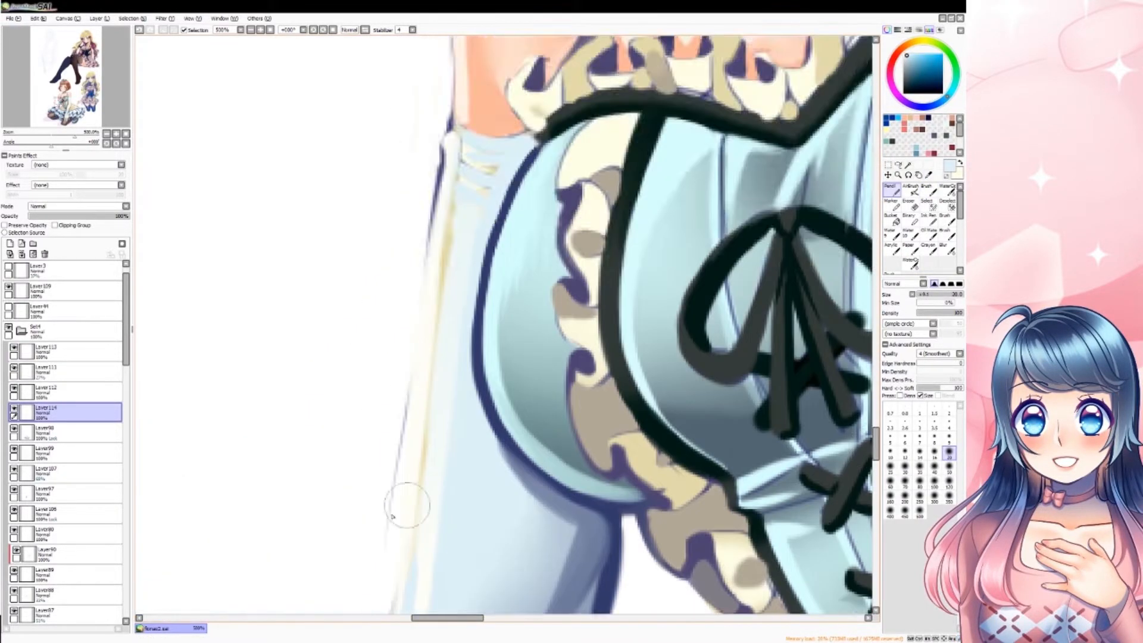
- Brush soft white highlights down the length of the rear glove to the elbow
{"action": "scroll", "coordinate": [454, 224], "scroll_direction": "down", "scroll_amount": 3}
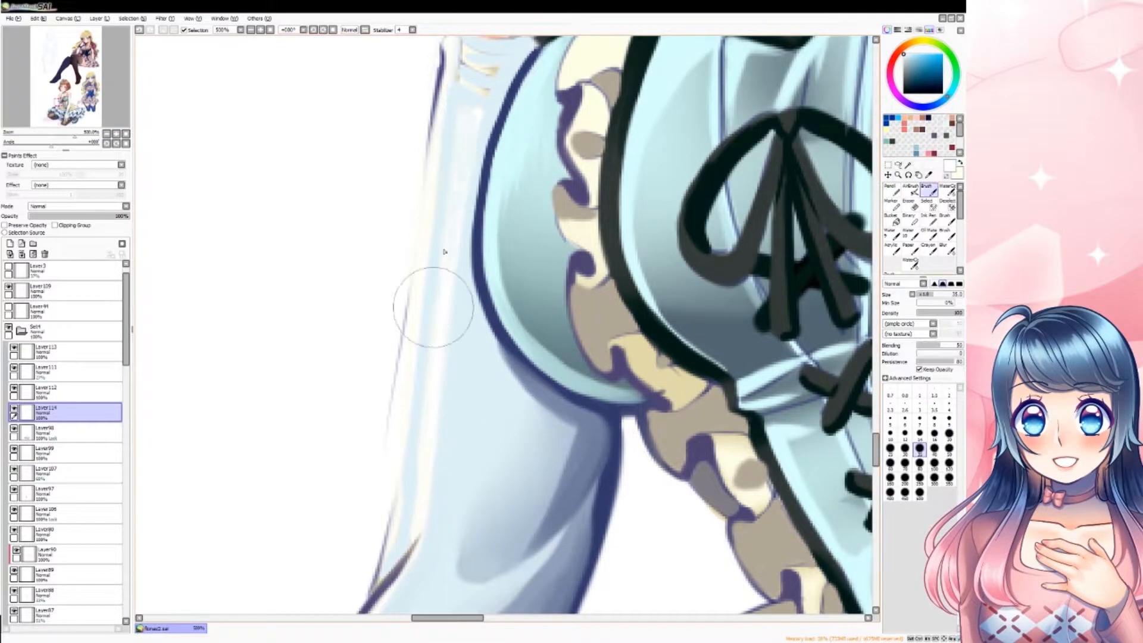
{"action": "scroll", "coordinate": [408, 524], "scroll_direction": "down", "scroll_amount": 5}
{"action": "key", "text": "e"}
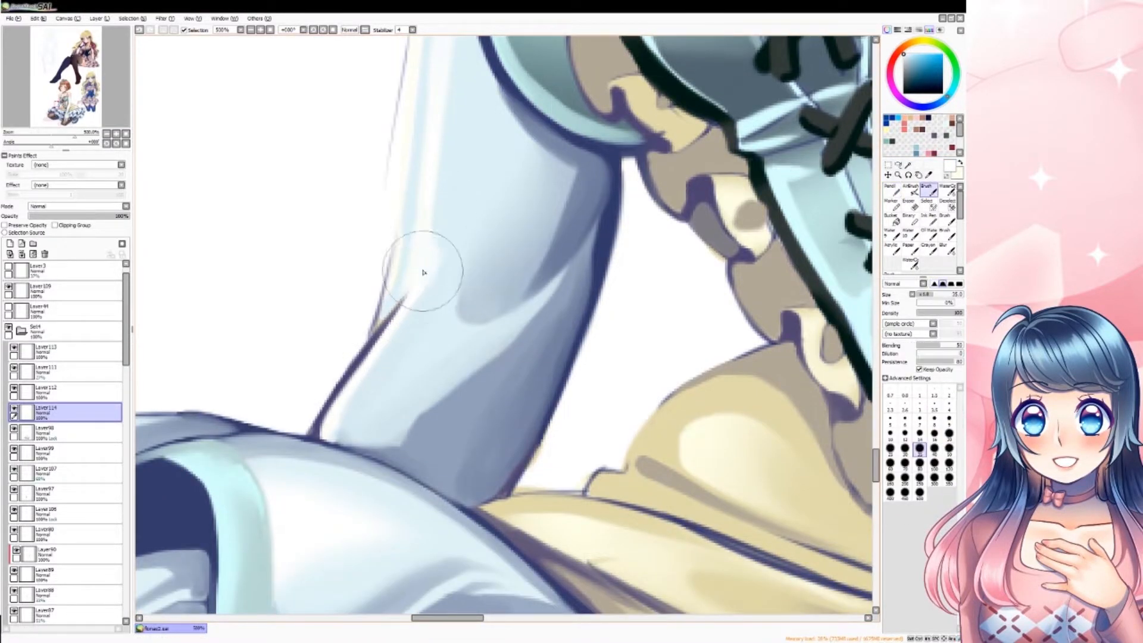
- Draw white fold highlights across the rear glove's cuff with the Pencil
{"action": "left_click_drag", "start_coordinate": [476, 107], "coordinate": [470, 595]}
{"action": "key", "text": "n"}
{"action": "mouse_move", "coordinate": [479, 419]}
{"action": "left_mouse_down"}
{"action": "mouse_move", "coordinate": [411, 357]}
{"action": "mouse_move", "coordinate": [419, 378]}
{"action": "left_mouse_up"}
{"action": "mouse_move", "coordinate": [421, 329]}
{"action": "left_mouse_down"}
{"action": "mouse_move", "coordinate": [442, 368]}
{"action": "mouse_move", "coordinate": [420, 340]}
{"action": "left_mouse_up"}
{"action": "key", "text": "b"}
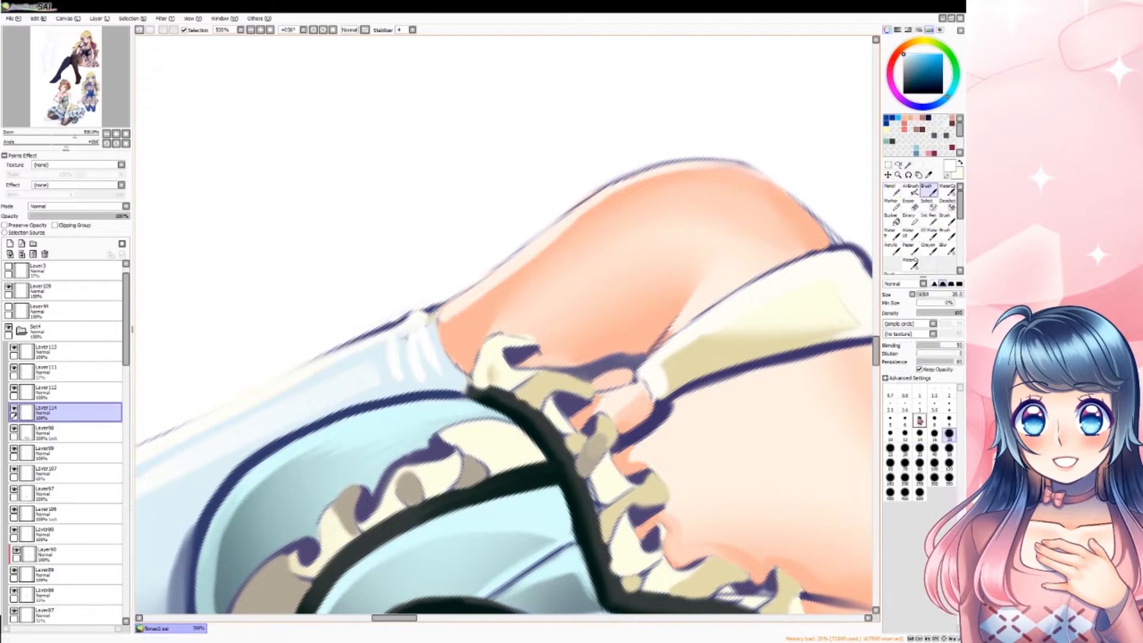
- Shade the folds of the rear glove's cuff in sampled grey-blue with the Pencil and soften them with the Brush
{"action": "key", "text": "n"}
{"action": "key", "text": "End"}
{"action": "key", "text": "End"}
{"action": "key", "text": "End"}
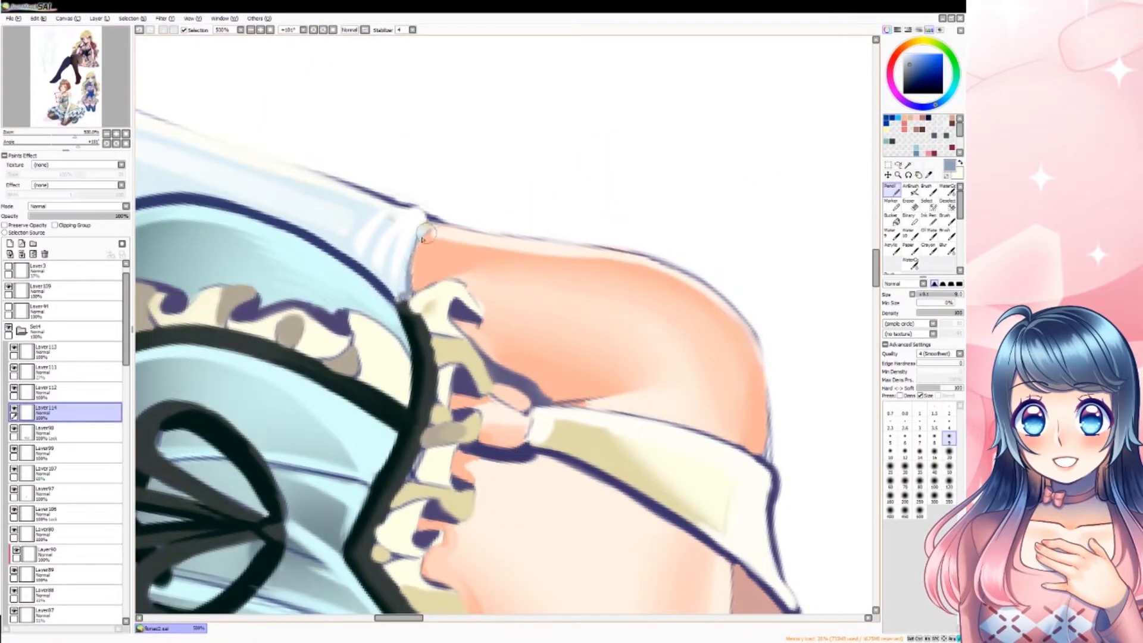
{"action": "key", "text": "b"}
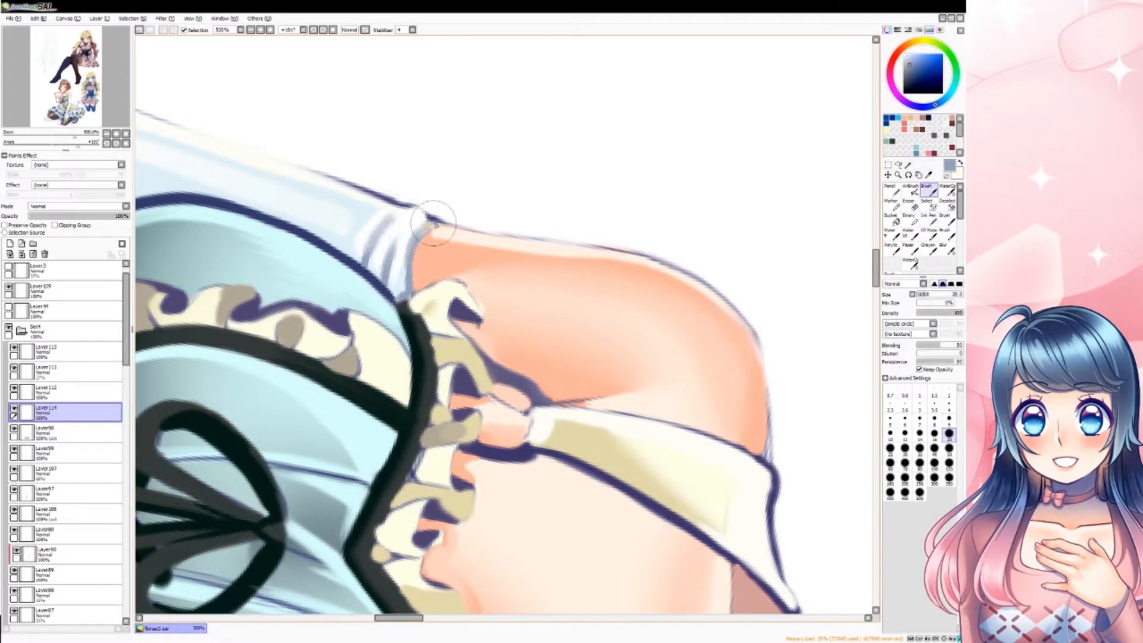
{"action": "left_click_drag", "start_coordinate": [411, 253], "coordinate": [370, 313]}
- Blend a soft white highlight along the front glove's forearm from the elbow to the wrist with the watercolor tool
{"action": "key", "text": "Page_Down"}
{"action": "key", "text": "Page_Down"}
{"action": "key", "text": "Page_Down"}
{"action": "key", "text": "Page_Down"}
{"action": "key", "text": "Page_Down"}
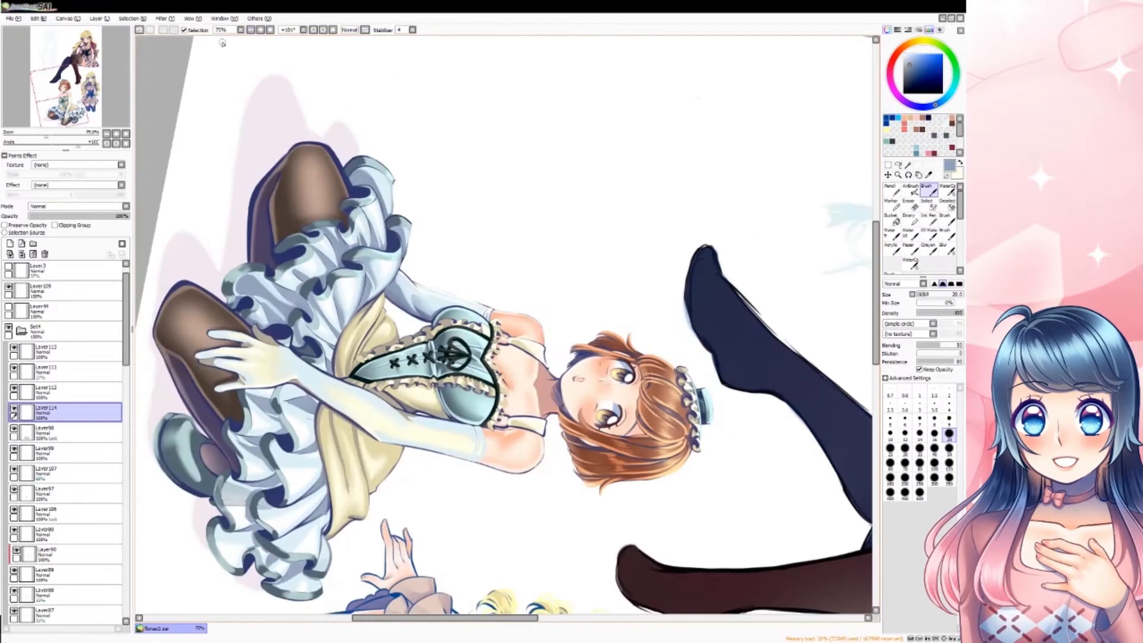
{"action": "key", "text": "Home"}
{"action": "key", "text": "Page_Up"}
{"action": "key", "text": "Page_Up"}
{"action": "left_click", "coordinate": [960, 165]}
{"action": "left_click", "coordinate": [946, 189]}
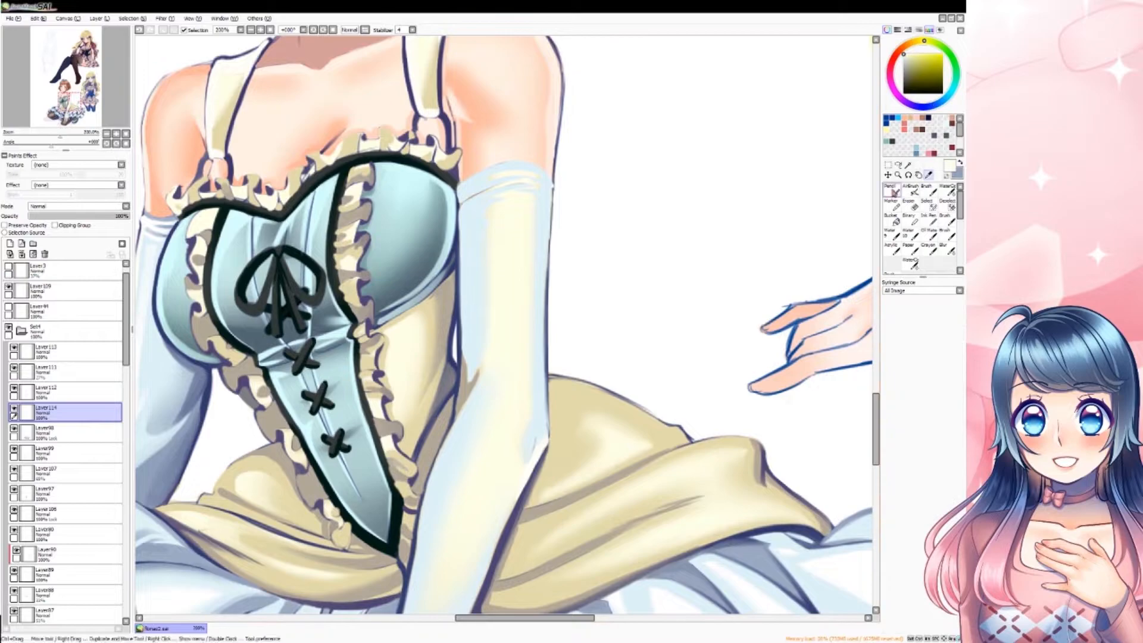
{"action": "left_click_drag", "start_coordinate": [459, 548], "coordinate": [484, 311]}
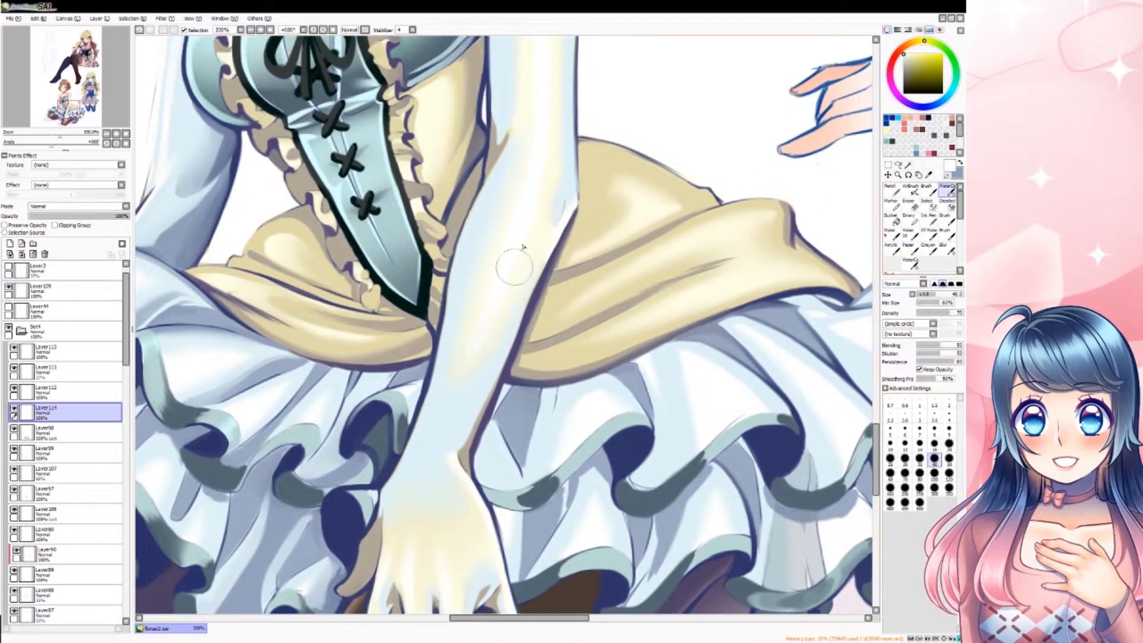
{"action": "left_click_drag", "start_coordinate": [537, 191], "coordinate": [527, 309]}
{"action": "left_click_drag", "start_coordinate": [470, 518], "coordinate": [557, 173]}
- Cover the front glove's thumb in grey-blue shadow with the Brush
{"action": "key", "text": "Page_Up"}
{"action": "key", "text": "Page_Up"}
{"action": "left_click", "coordinate": [891, 190]}
{"action": "left_click", "coordinate": [927, 189]}
{"action": "left_click_drag", "start_coordinate": [429, 333], "coordinate": [410, 428]}
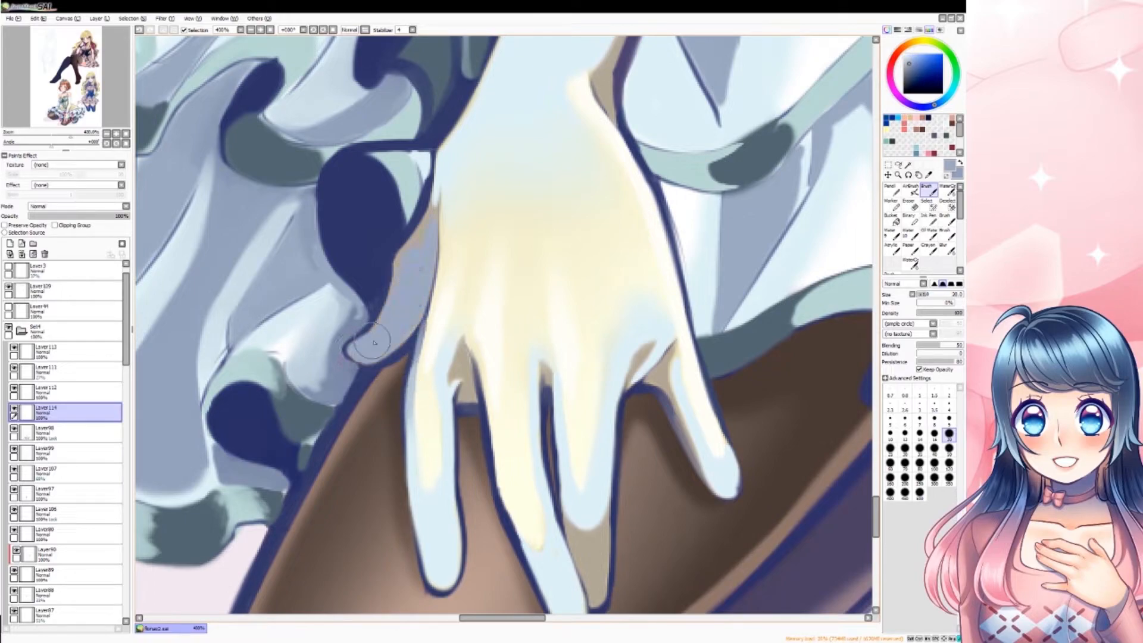
{"action": "left_click_drag", "start_coordinate": [433, 203], "coordinate": [412, 247]}
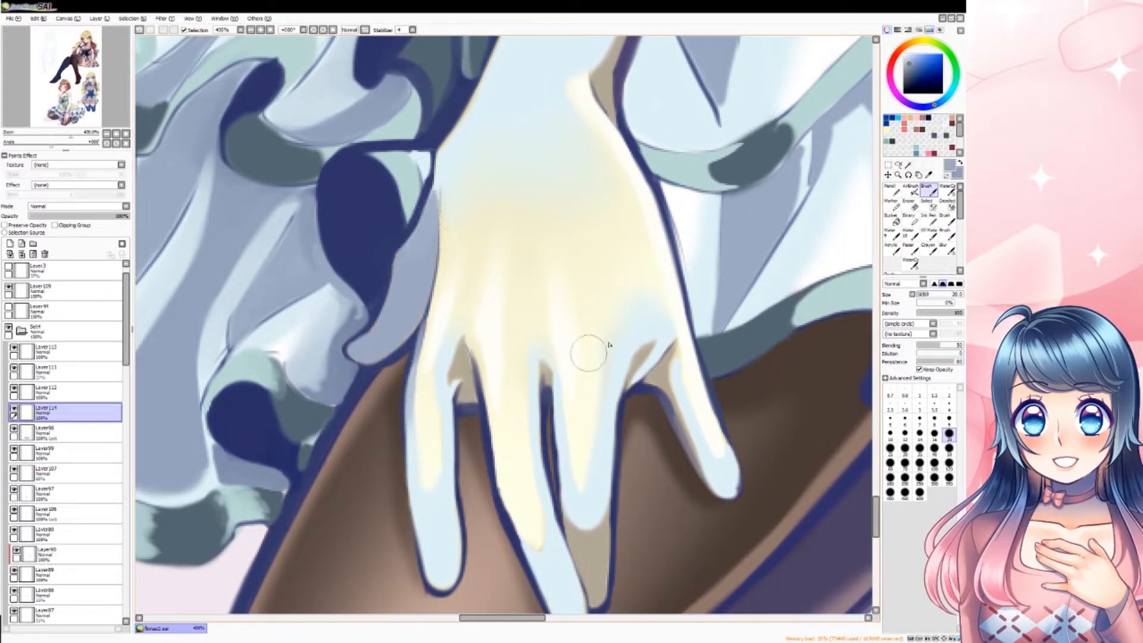
- Shade the ring fingertip and the base and inner side of the little finger in grey-blue
{"action": "scroll", "coordinate": [564, 332], "scroll_direction": "down", "scroll_amount": 3}
{"action": "left_click_drag", "start_coordinate": [595, 434], "coordinate": [601, 390]}
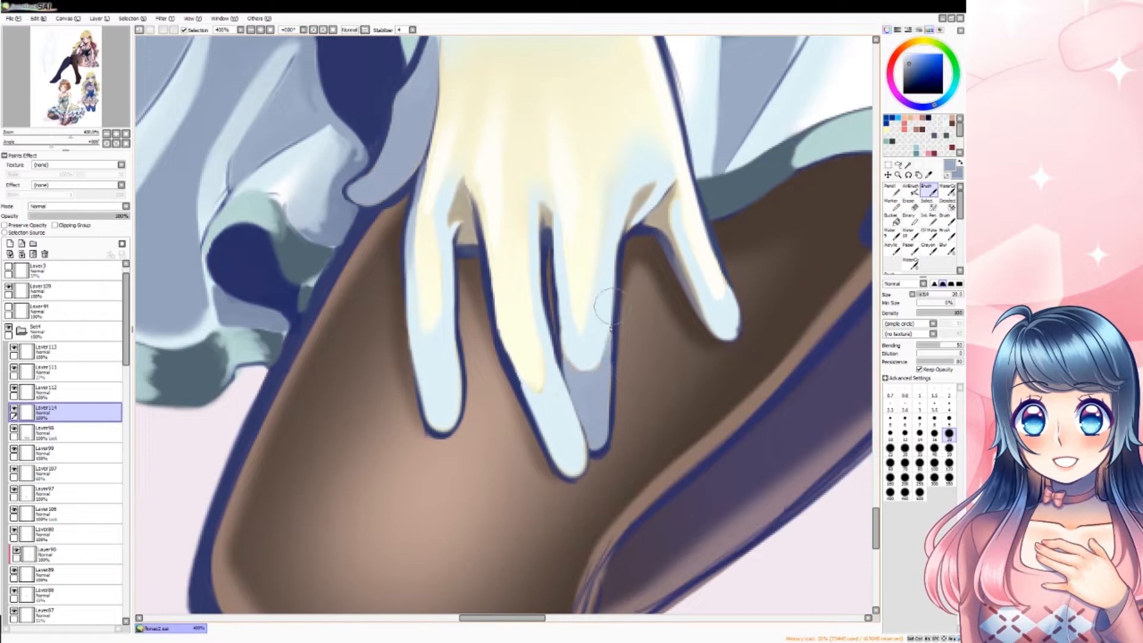
{"action": "key", "text": "n"}
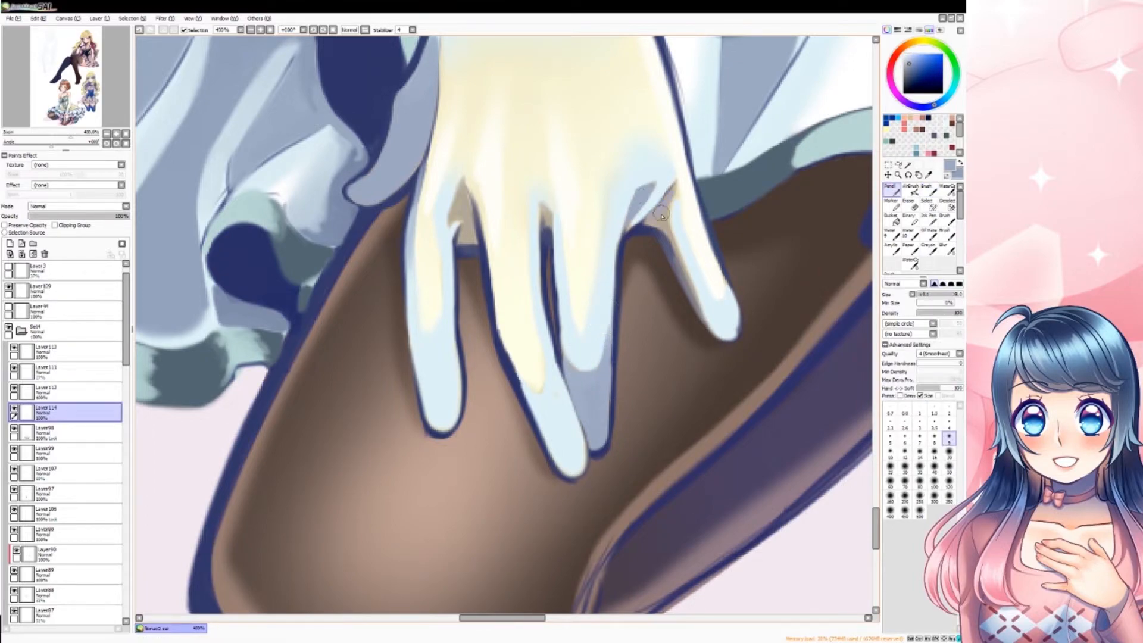
{"action": "key", "text": "b"}
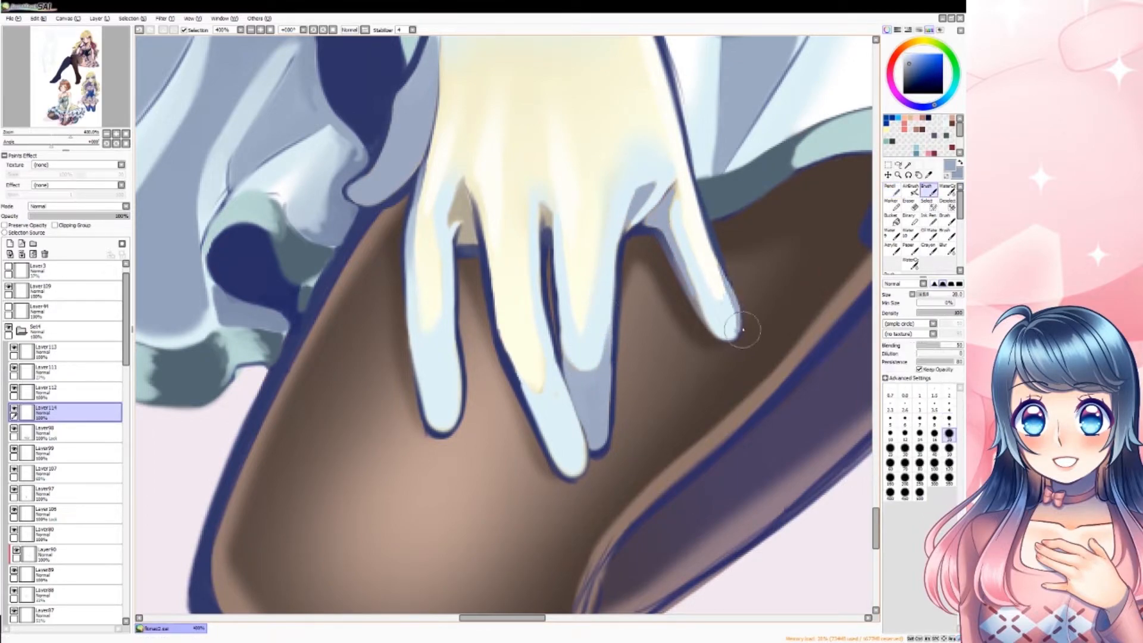
{"action": "left_click_drag", "start_coordinate": [664, 232], "coordinate": [667, 205]}
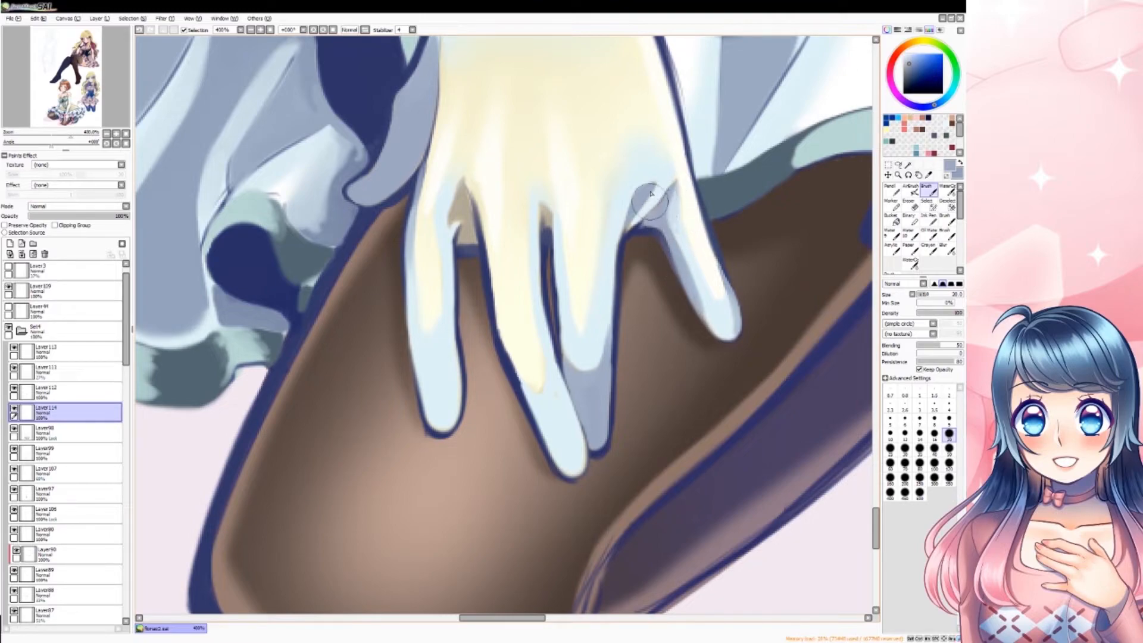
- Shade the gaps between the index, middle and ring fingers and the side of the middle finger in grey-blue
{"action": "key", "text": "n"}
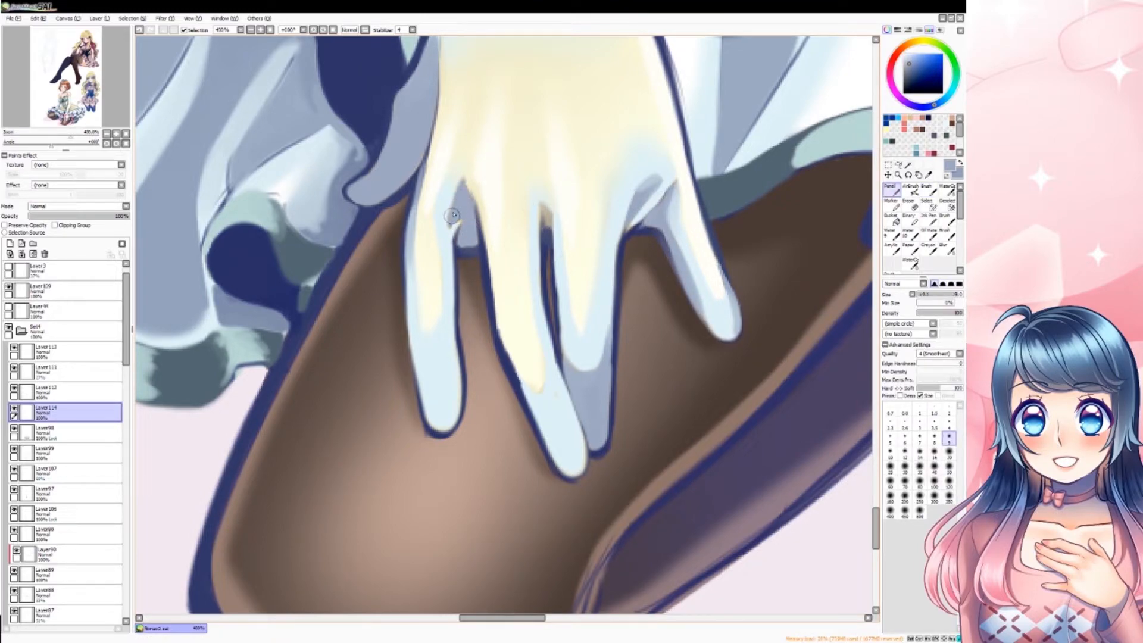
{"action": "left_click", "coordinate": [932, 188]}
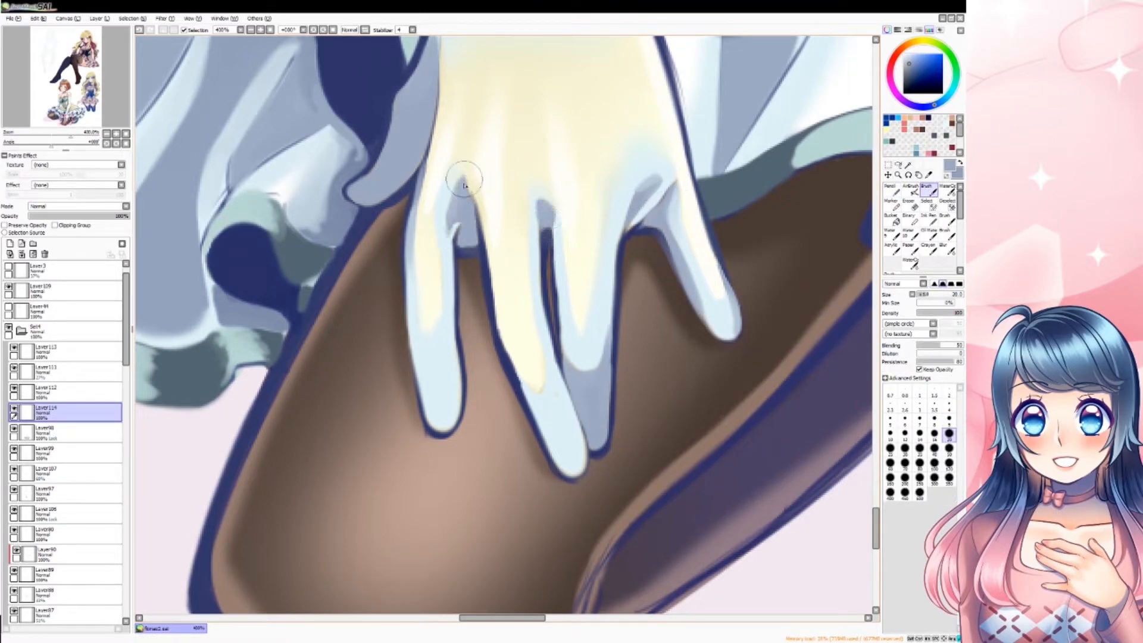
{"action": "mouse_move", "coordinate": [522, 333]}
{"action": "left_mouse_down"}
{"action": "mouse_move", "coordinate": [519, 381]}
{"action": "mouse_move", "coordinate": [540, 336]}
{"action": "mouse_move", "coordinate": [513, 372]}
{"action": "mouse_move", "coordinate": [544, 344]}
{"action": "left_mouse_up"}
{"action": "left_click", "coordinate": [919, 447]}
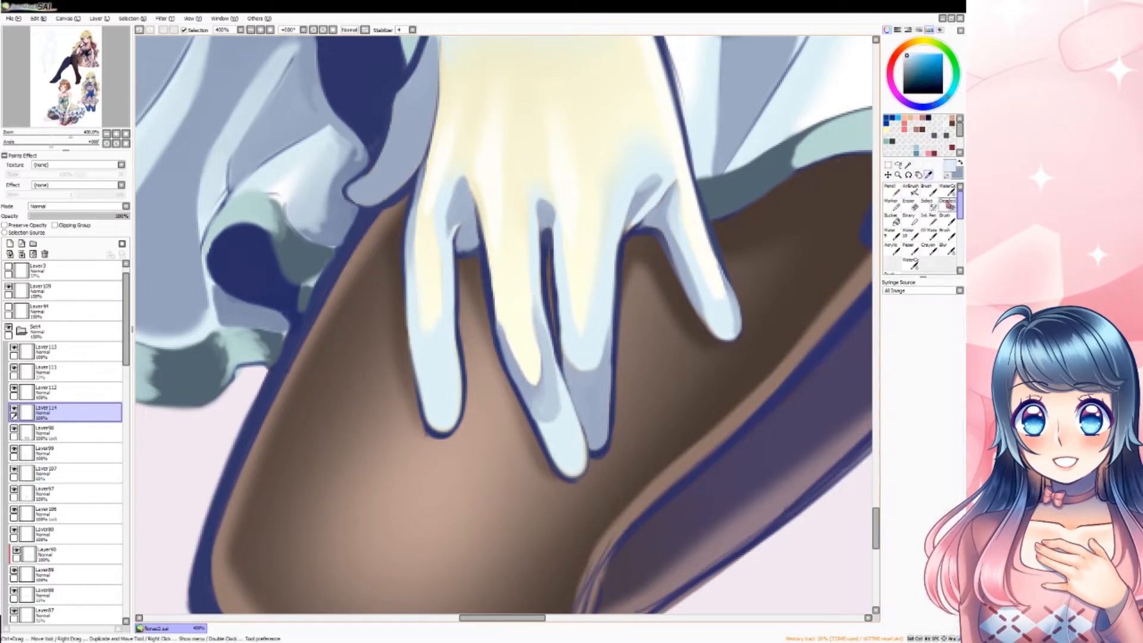
- Paint white highlights on the front glove's fingers and blend the back of the hand with pale blue
{"action": "key", "text": "n"}
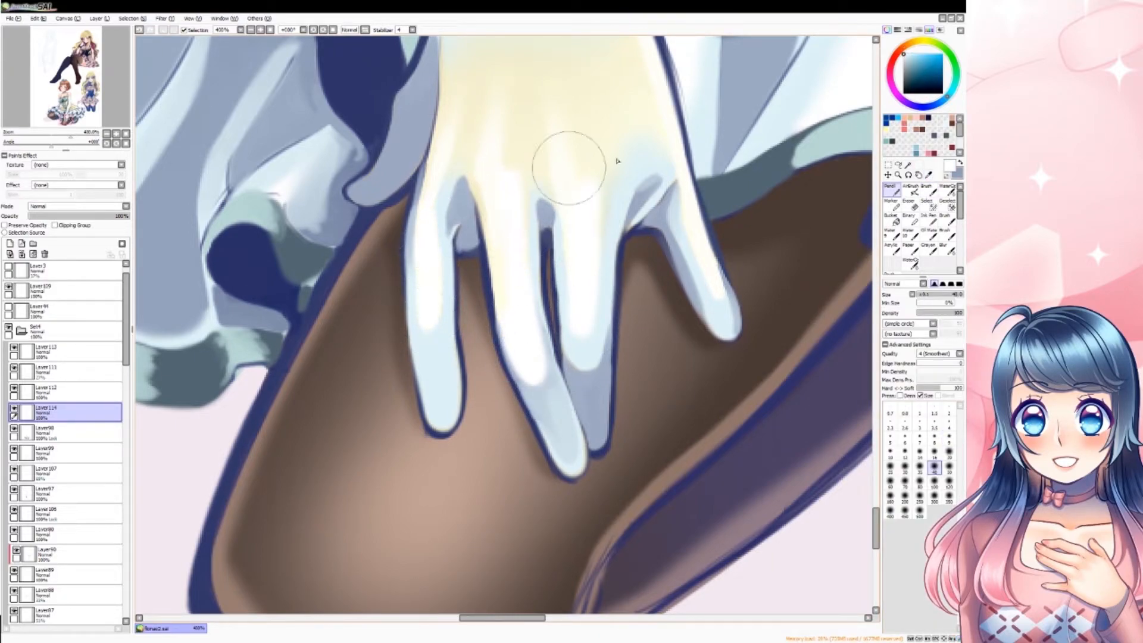
{"action": "key", "text": "c"}
{"action": "scroll", "coordinate": [581, 190], "scroll_direction": "up", "scroll_amount": 3}
{"action": "key", "text": "bracketright"}
{"action": "key", "text": "b"}
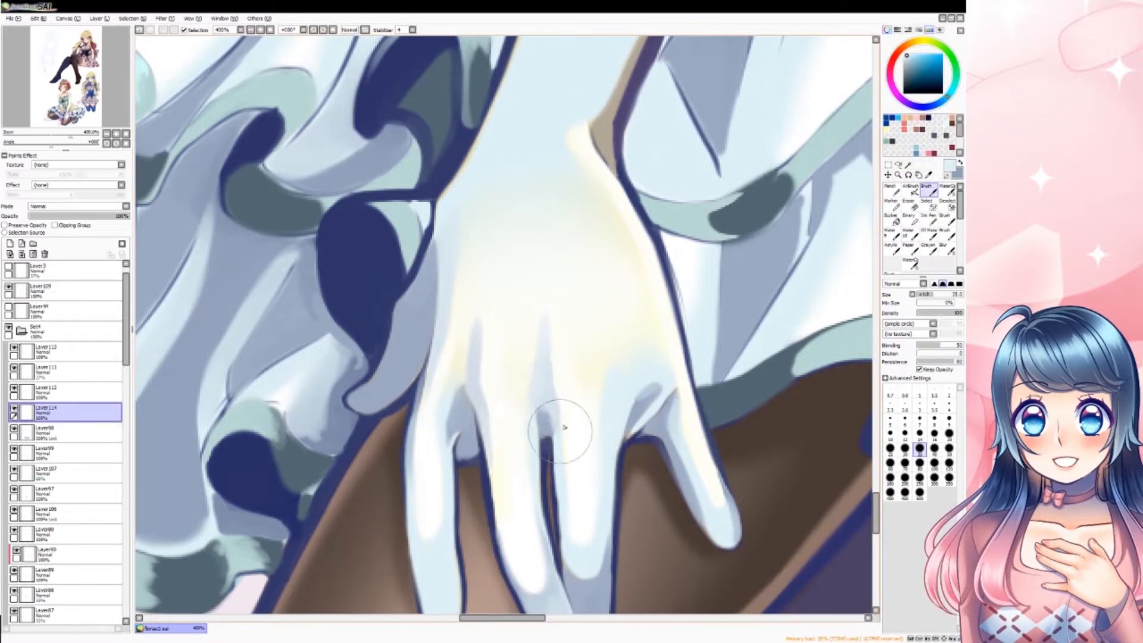
{"action": "key", "text": "w"}
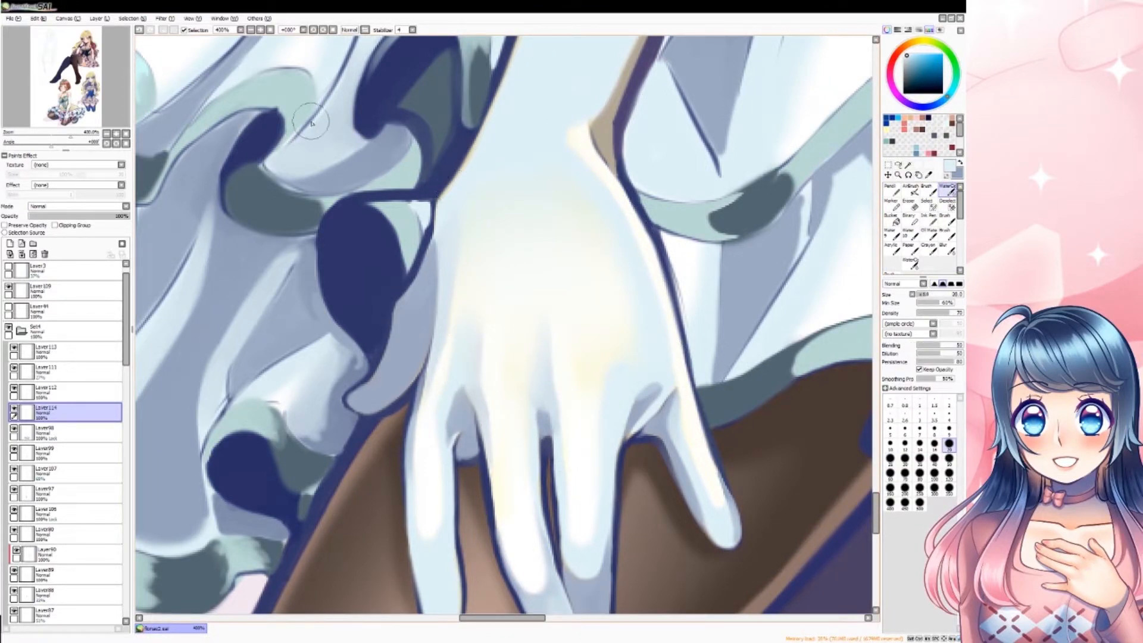
- Cover the tan shadow along the front glove's wrist and lower forearm edge in grey-blue with the Marker
{"action": "key", "text": "m"}
{"action": "scroll", "coordinate": [527, 468], "scroll_direction": "up", "scroll_amount": 6}
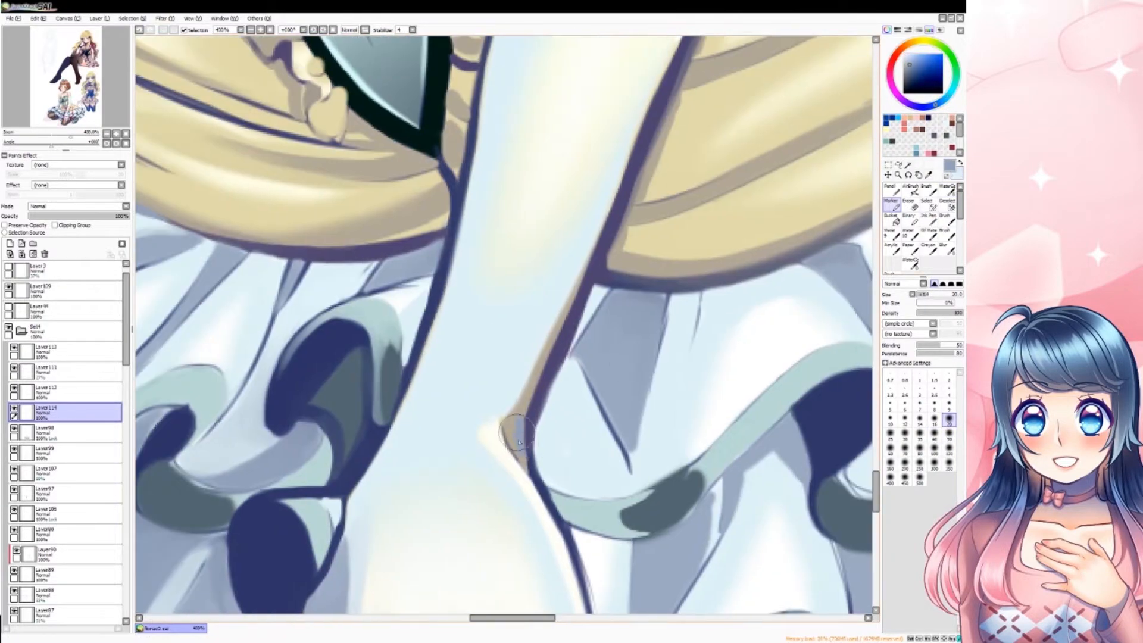
{"action": "scroll", "coordinate": [485, 164], "scroll_direction": "up", "scroll_amount": 10}
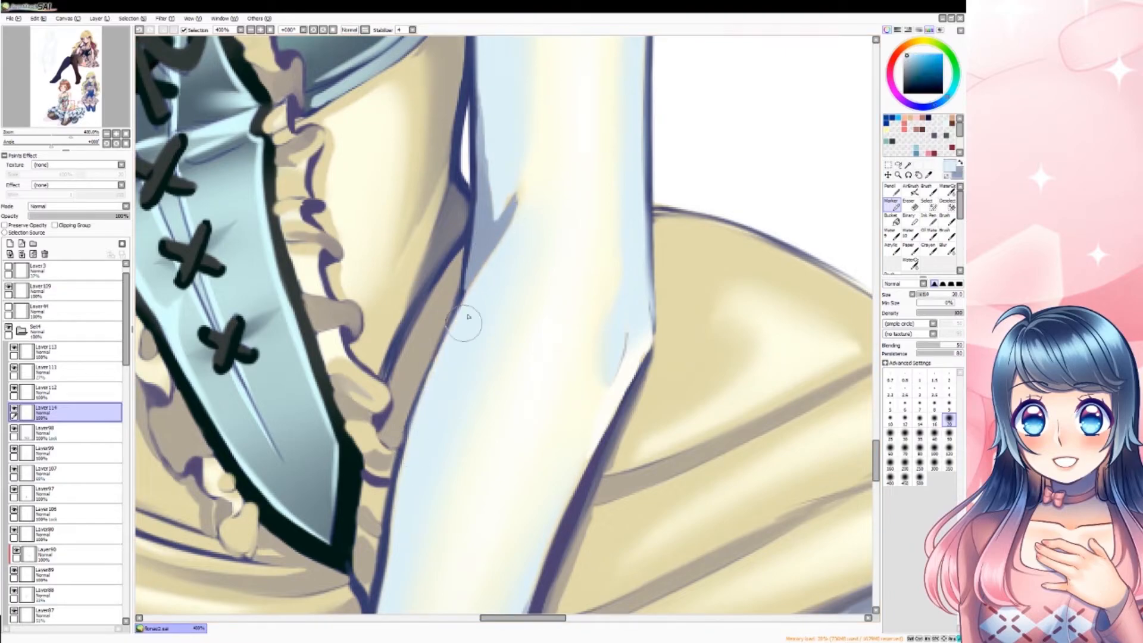
- Shade the front glove's cuff folds and inner upper edge in grey-blue and pale blue with the Marker
{"action": "scroll", "coordinate": [473, 273], "scroll_direction": "down", "scroll_amount": 4}
{"action": "key", "text": "minus"}
{"action": "key", "text": "minus"}
{"action": "key", "text": "minus"}
{"action": "key", "text": "minus"}
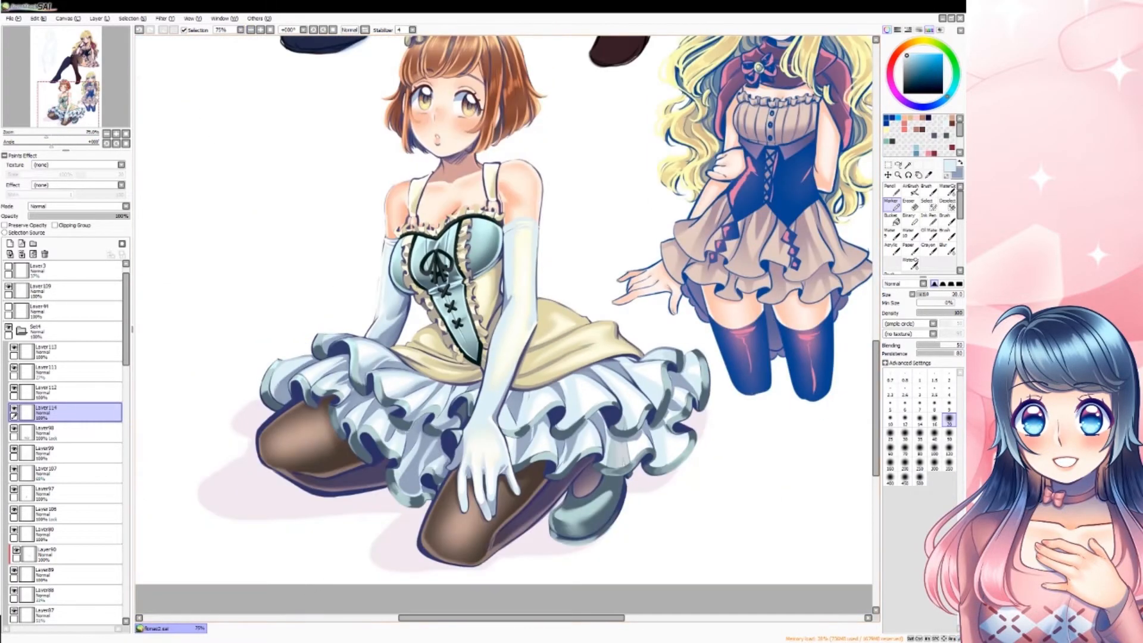
{"action": "key", "text": "plus"}
{"action": "key", "text": "plus"}
{"action": "key", "text": "plus"}
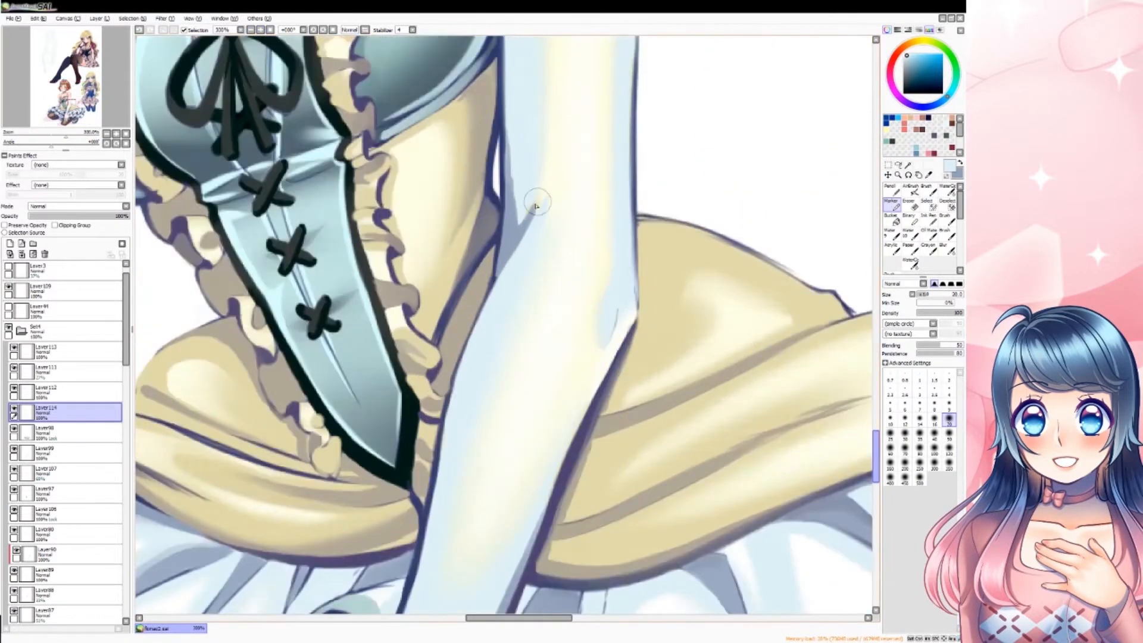
{"action": "left_click", "coordinate": [515, 190], "text": "alt"}
{"action": "scroll", "coordinate": [512, 298], "scroll_direction": "up", "scroll_amount": 4}
{"action": "left_click_drag", "start_coordinate": [504, 223], "coordinate": [513, 327]}
{"action": "mouse_move", "coordinate": [505, 170]}
{"action": "left_mouse_down"}
{"action": "mouse_move", "coordinate": [510, 280]}
{"action": "mouse_move", "coordinate": [536, 167]}
{"action": "left_mouse_up"}
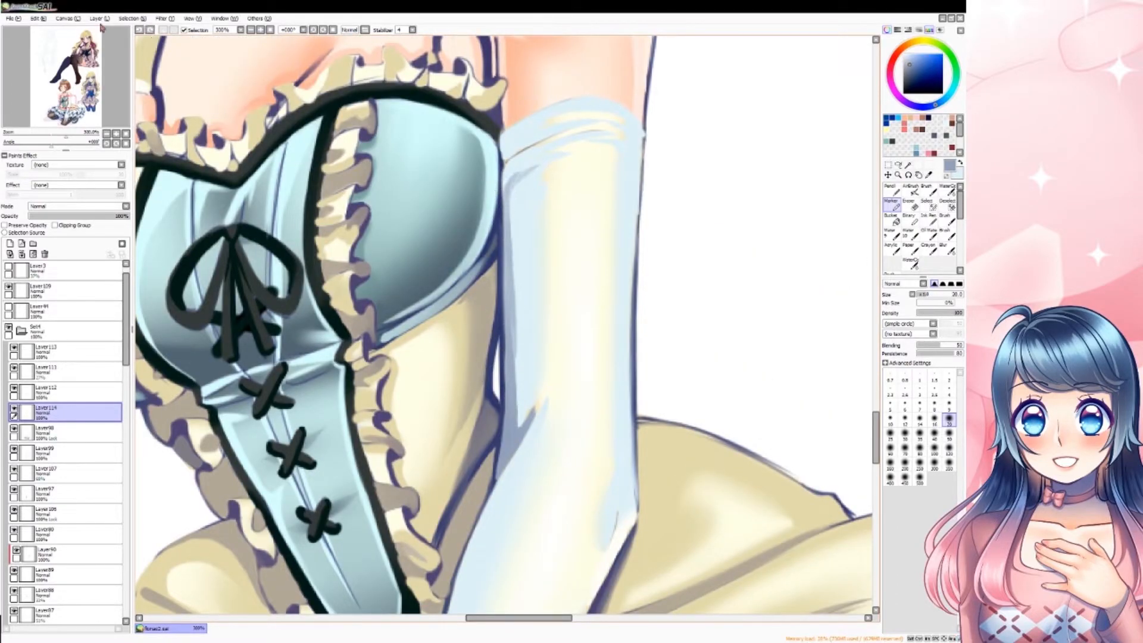
{"action": "left_click_drag", "start_coordinate": [568, 98], "coordinate": [630, 312]}
{"action": "left_click", "coordinate": [603, 324], "text": "alt"}
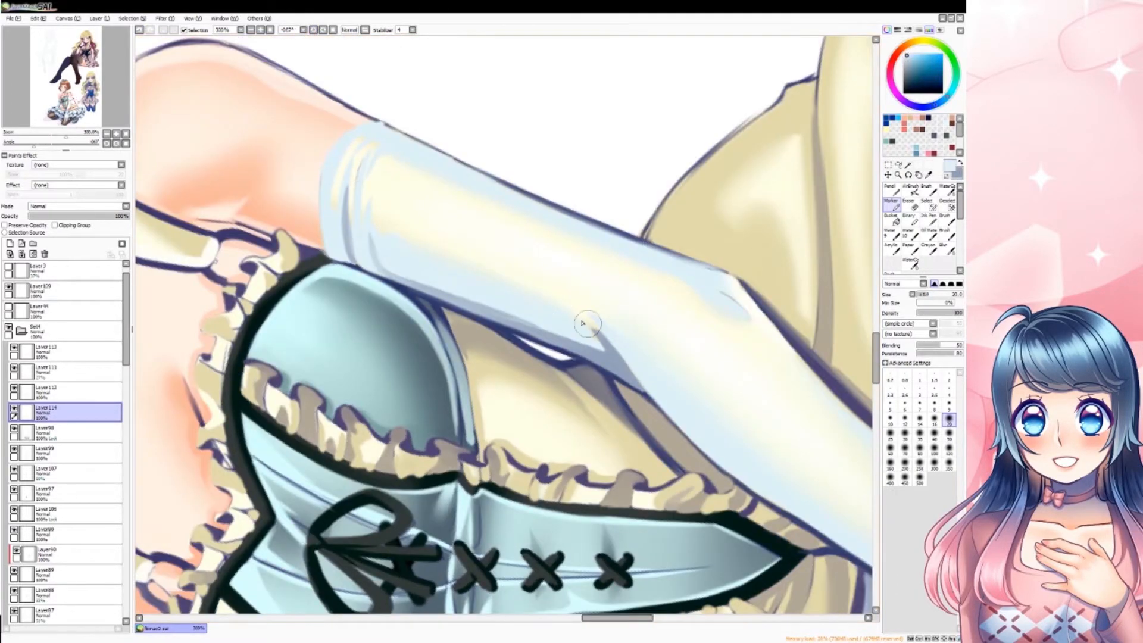
- Paint white highlights on the front glove's cuff and upper section and blend them with the Brush
{"action": "key", "text": "n"}
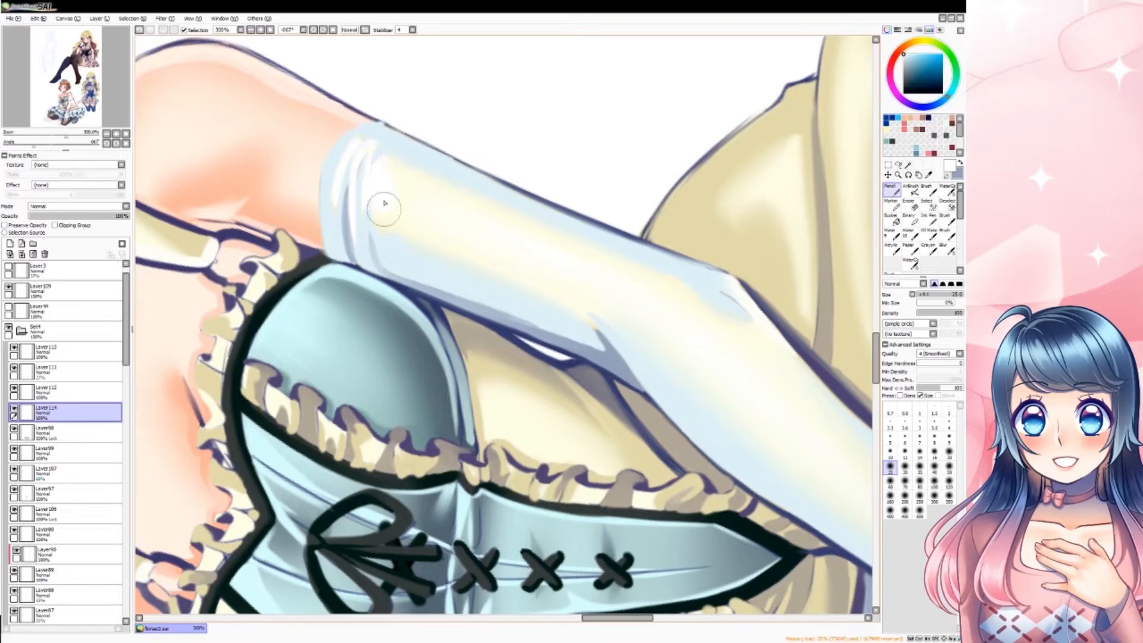
{"action": "key", "text": "Home"}
{"action": "left_click", "coordinate": [947, 190]}
{"action": "left_click", "coordinate": [928, 191]}
{"action": "key", "text": "Delete"}
{"action": "key", "text": "Delete"}
{"action": "key", "text": "Delete"}
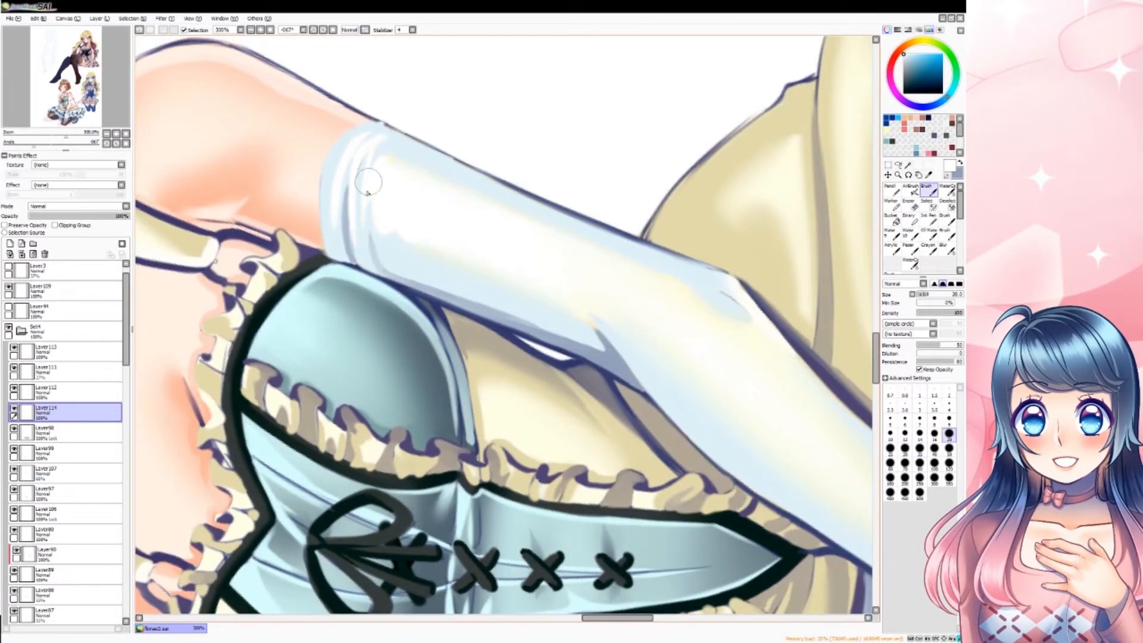
{"action": "left_click", "coordinate": [335, 30]}
- Cover the cream on the front glove's forearm and elbow with pale blue and white, blending with the watercolor tool
{"action": "key", "text": "n"}
{"action": "left_click_drag", "start_coordinate": [559, 526], "coordinate": [625, 45]}
{"action": "mouse_move", "coordinate": [647, 272]}
{"action": "left_mouse_down"}
{"action": "mouse_move", "coordinate": [648, 374]}
{"action": "mouse_move", "coordinate": [584, 332]}
{"action": "mouse_move", "coordinate": [637, 197]}
{"action": "left_mouse_up"}
{"action": "key", "text": "alt"}
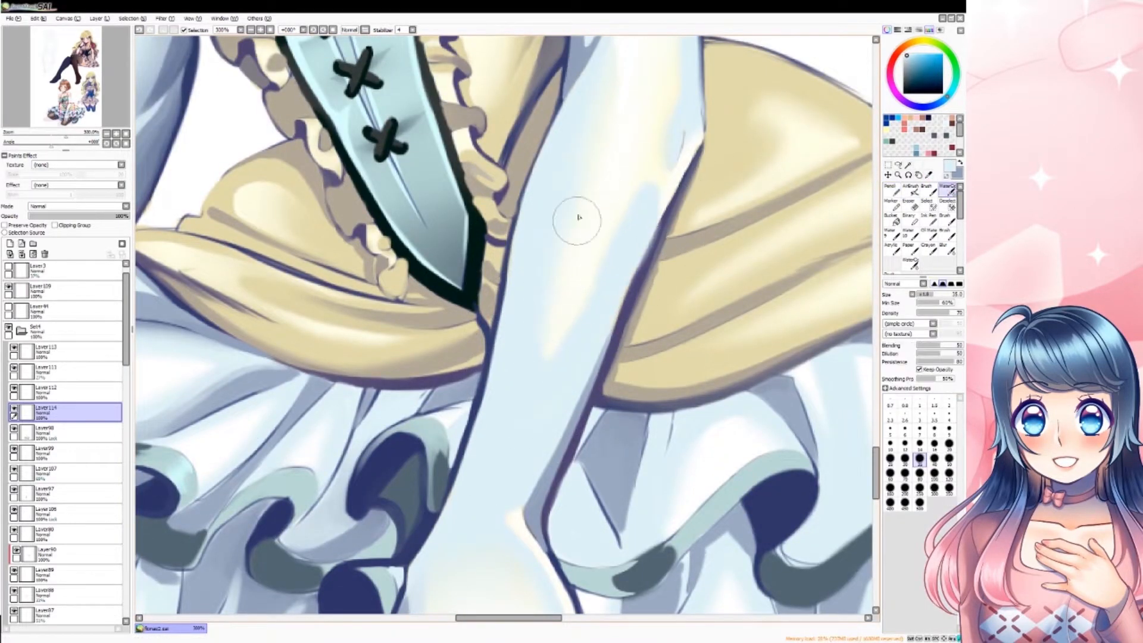
{"action": "scroll", "coordinate": [618, 119], "scroll_direction": "up", "scroll_amount": 4}
{"action": "key", "text": "n"}
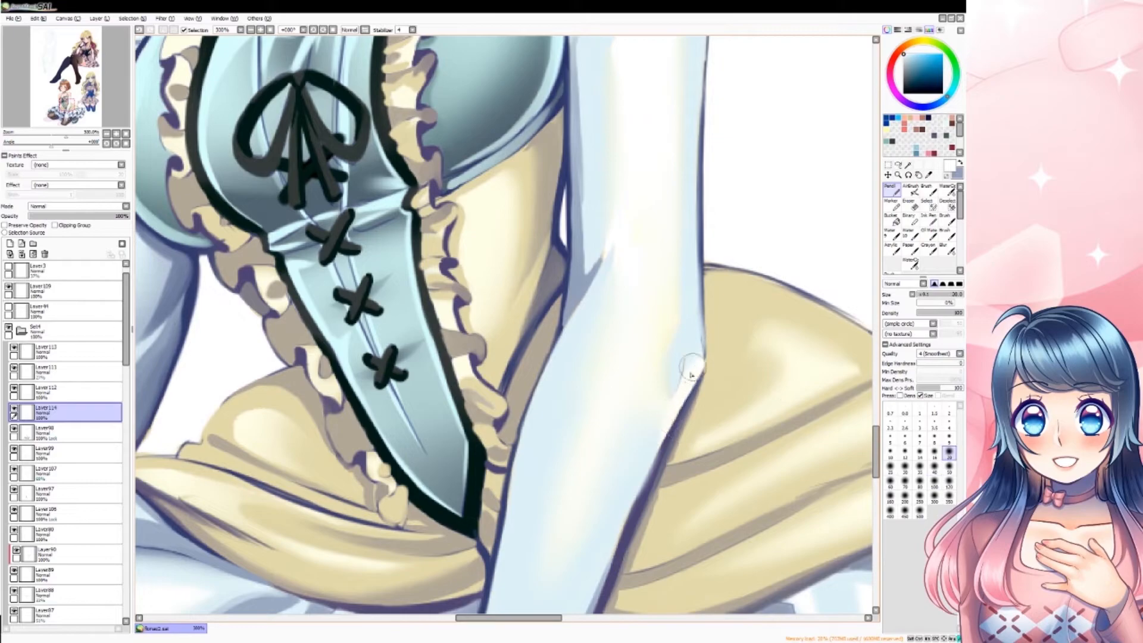
{"action": "key", "text": "v"}
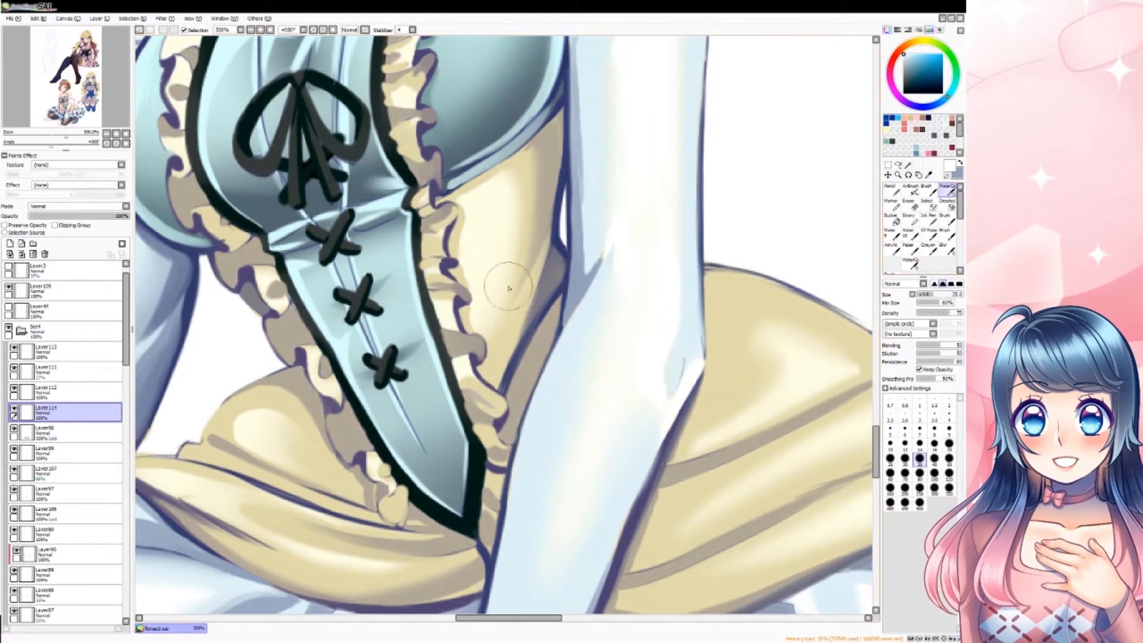
- Whiten the front glove's upper section and shade its inner edge and elbow crease in grey-blue with the Brush
{"action": "scroll", "coordinate": [508, 288], "scroll_direction": "down", "scroll_amount": 3}
{"action": "scroll", "coordinate": [509, 289], "scroll_direction": "up", "scroll_amount": 3}
{"action": "mouse_move", "coordinate": [509, 289]}
{"action": "left_mouse_down"}
{"action": "mouse_move", "coordinate": [390, 190]}
{"action": "mouse_move", "coordinate": [551, 451]}
{"action": "left_mouse_up"}
{"action": "key", "text": "n"}
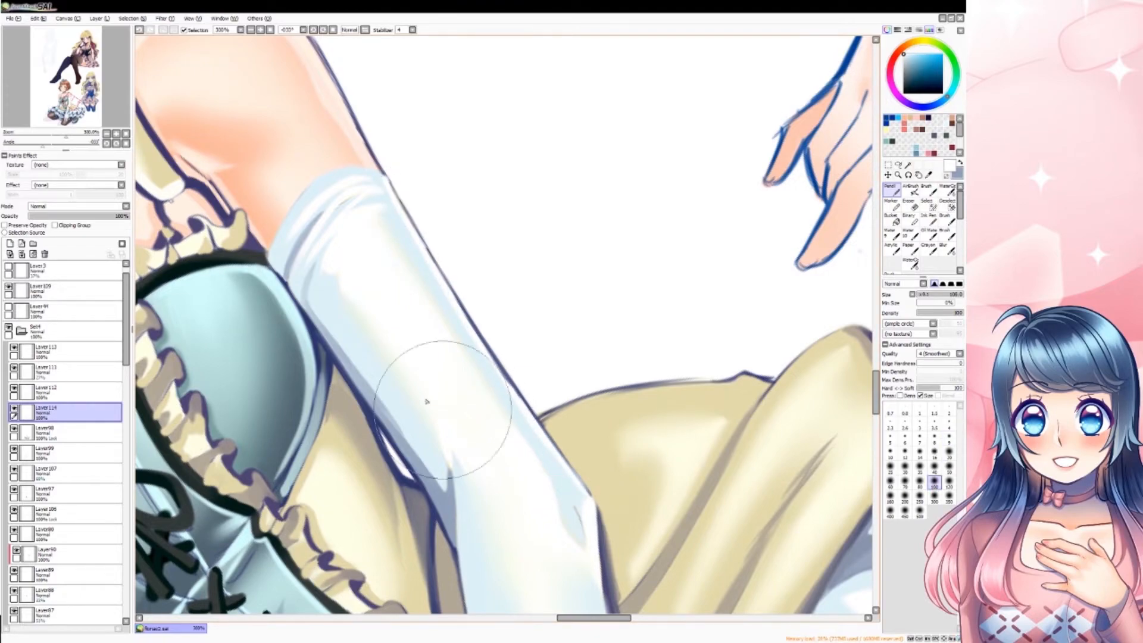
{"action": "left_click", "coordinate": [395, 288], "text": "alt"}
{"action": "key", "text": "b"}
{"action": "left_click_drag", "start_coordinate": [369, 389], "coordinate": [417, 470]}
{"action": "key", "text": "Home"}
{"action": "key", "text": "b"}
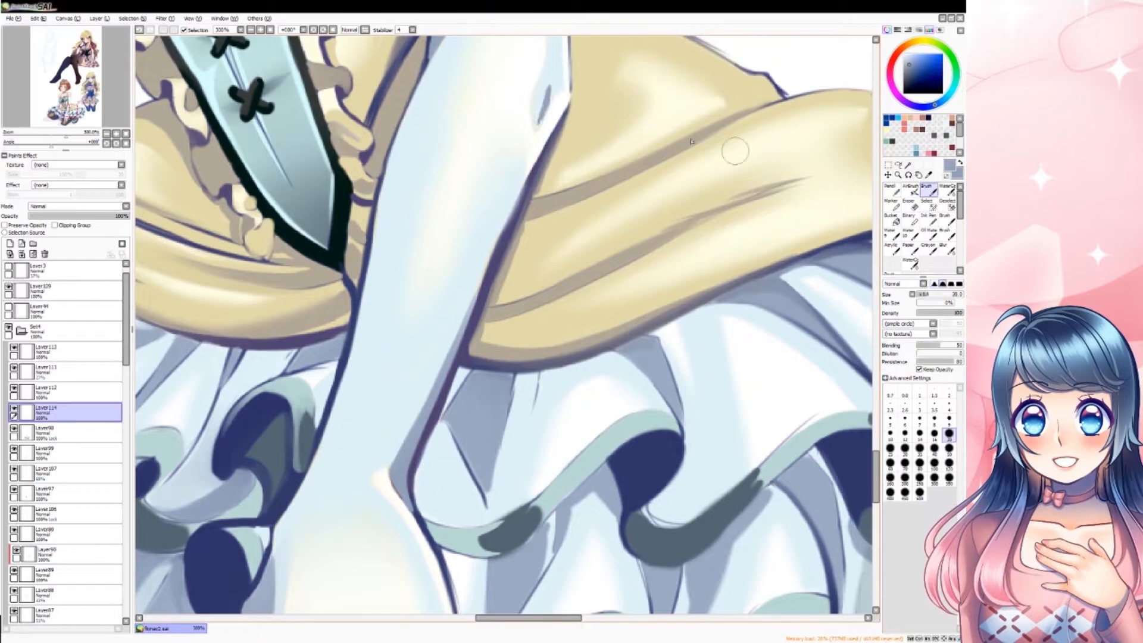
- Paint a white highlight over the cream line along the front glove's wrist and outer hand edge
{"action": "scroll", "coordinate": [535, 119], "scroll_direction": "down", "scroll_amount": 5}
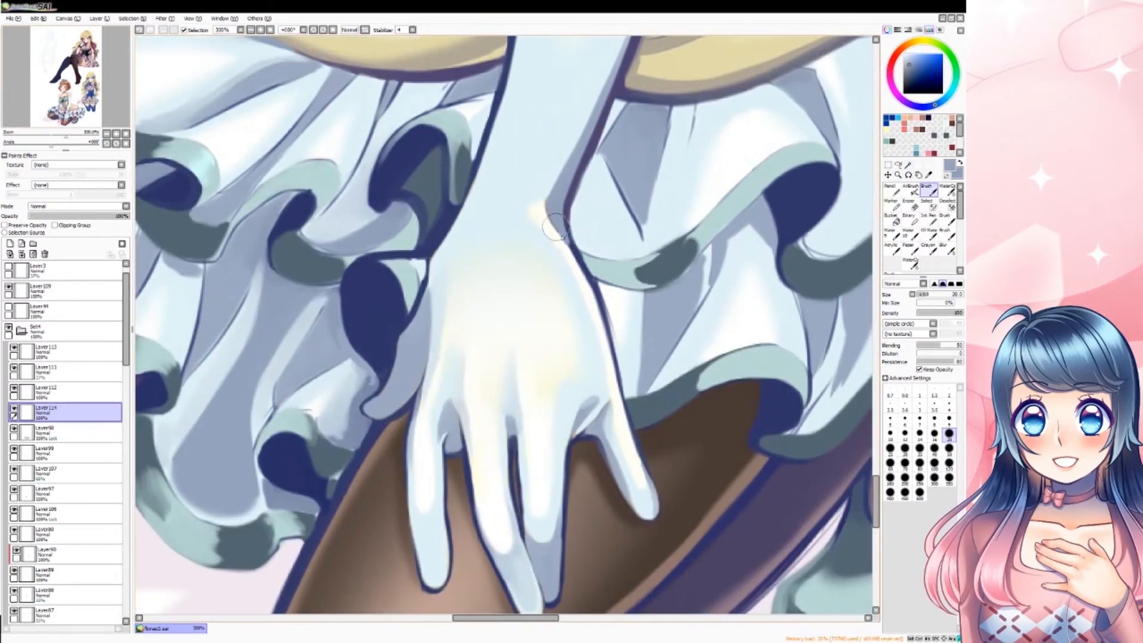
{"action": "key", "text": "n"}
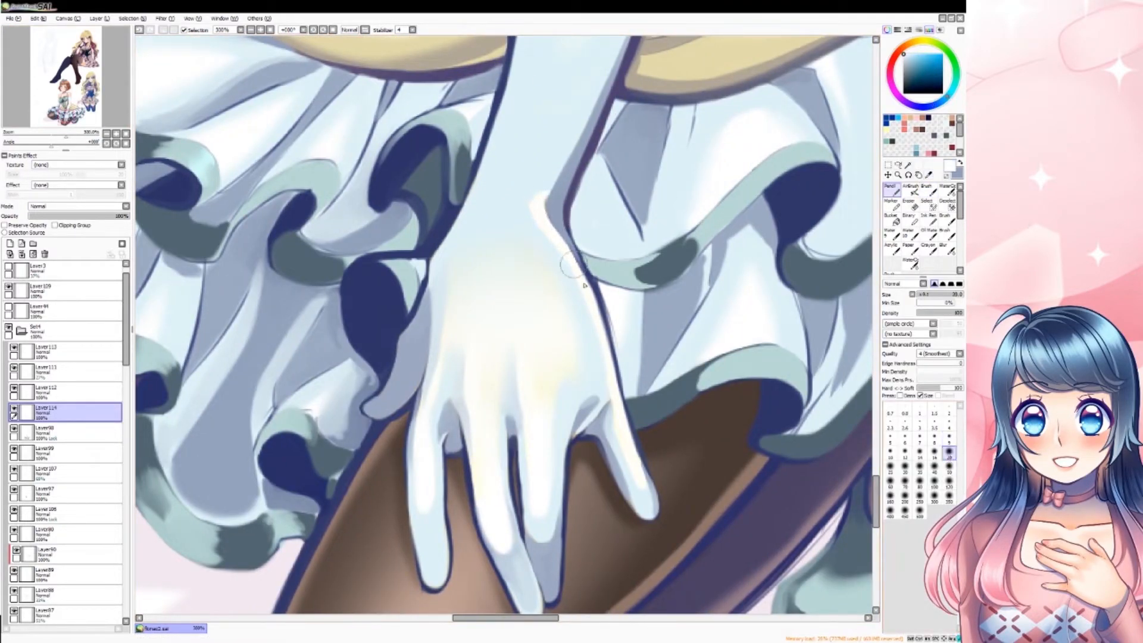
{"action": "key", "text": "c"}
{"action": "left_click_drag", "start_coordinate": [539, 208], "coordinate": [530, 188]}
- Airbrush soft white over the front glove's forearm and the back of its hand
{"action": "key", "text": "v"}
{"action": "left_click", "coordinate": [251, 30]}
{"action": "left_click", "coordinate": [251, 29]}
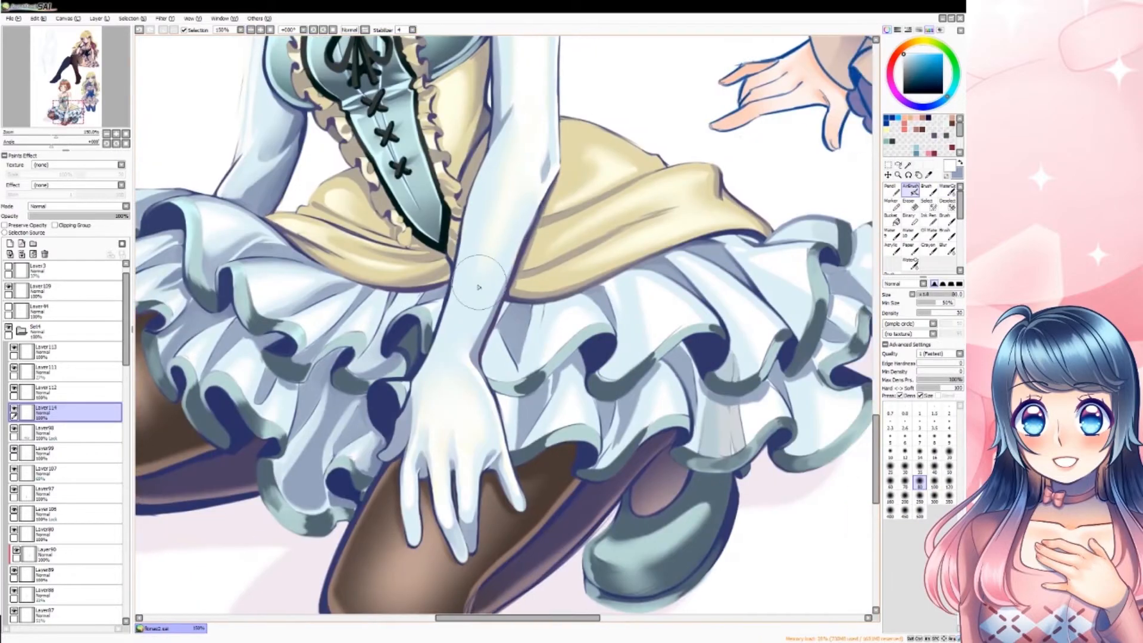
{"action": "left_click_drag", "start_coordinate": [479, 297], "coordinate": [531, 476]}
{"action": "left_click", "coordinate": [40, 137]}
{"action": "left_click", "coordinate": [68, 112]}
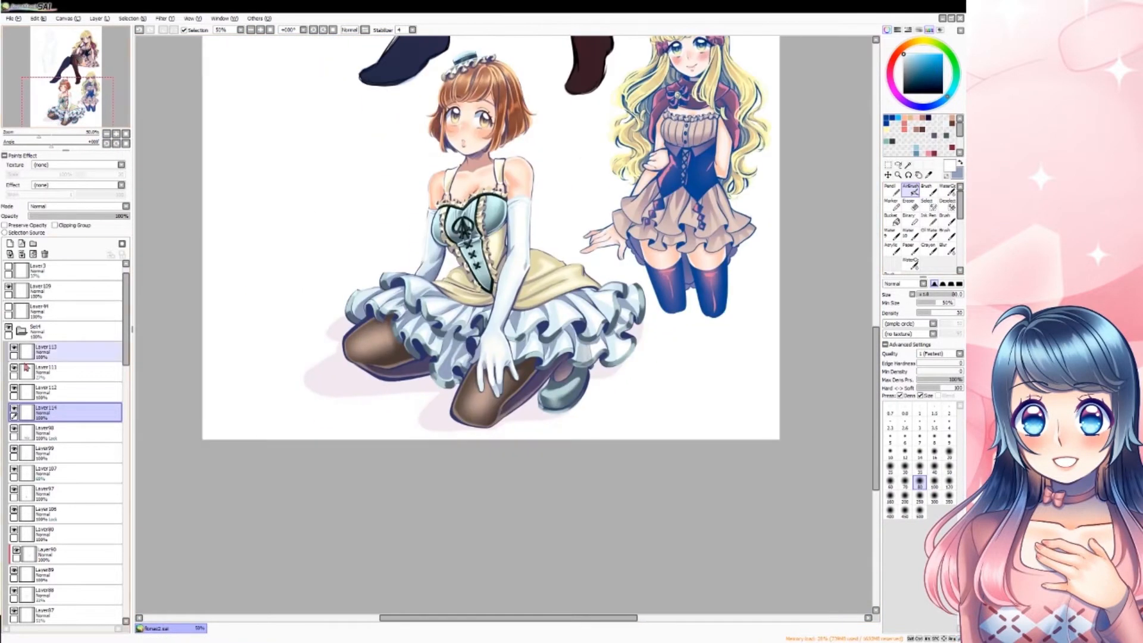
- Add soft white highlights to the rear glove and lighten its edges with the Airbrush and Brush
{"action": "scroll", "coordinate": [510, 250], "scroll_direction": "up", "scroll_amount": 4}
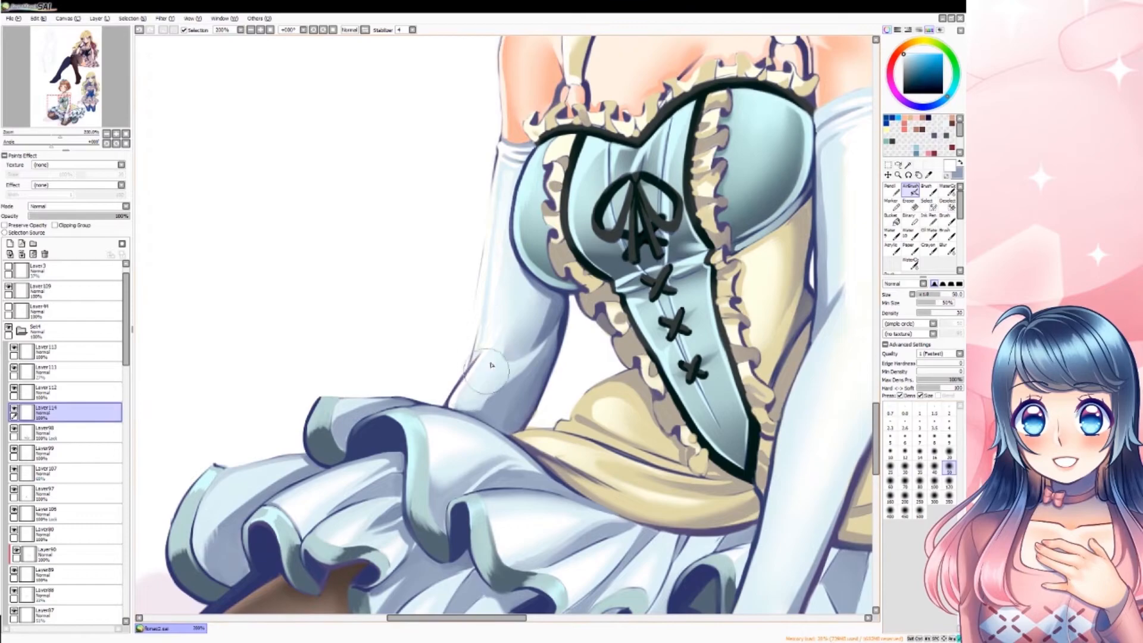
{"action": "scroll", "coordinate": [510, 250], "scroll_direction": "down", "scroll_amount": 4}
{"action": "key", "text": "Delete"}
{"action": "key", "text": "Delete"}
{"action": "scroll", "coordinate": [479, 384], "scroll_direction": "up", "scroll_amount": 4}
{"action": "key", "text": "b"}
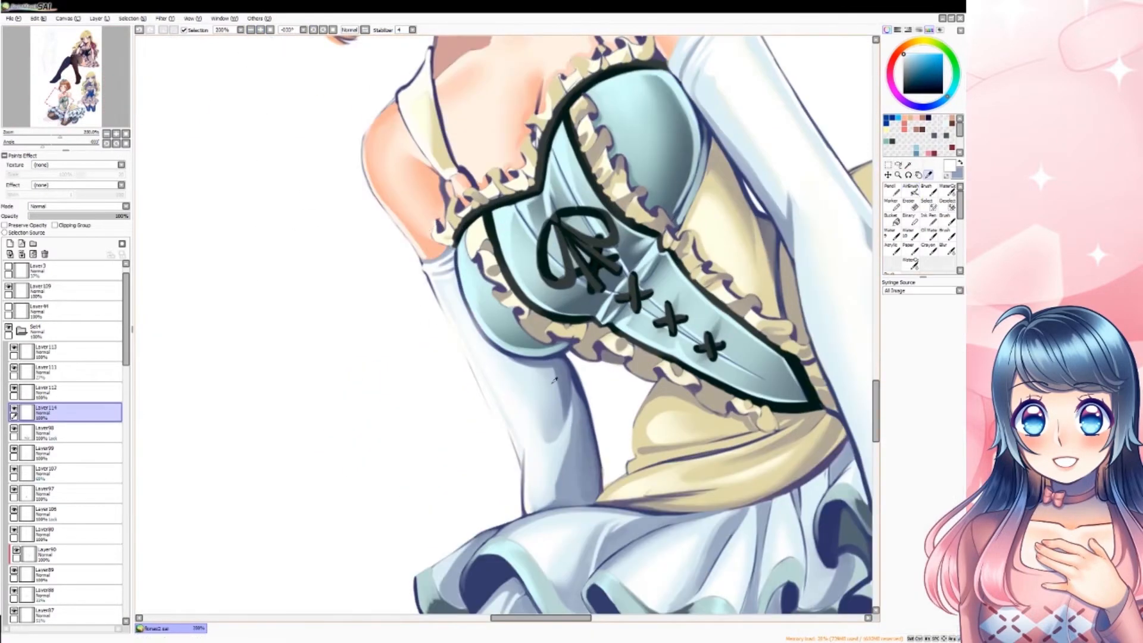
{"action": "left_click_drag", "start_coordinate": [466, 351], "coordinate": [515, 467]}
{"action": "scroll", "coordinate": [510, 452], "scroll_direction": "down", "scroll_amount": 4}
{"action": "key", "text": "Home"}
{"action": "scroll", "coordinate": [506, 333], "scroll_direction": "up", "scroll_amount": 5}
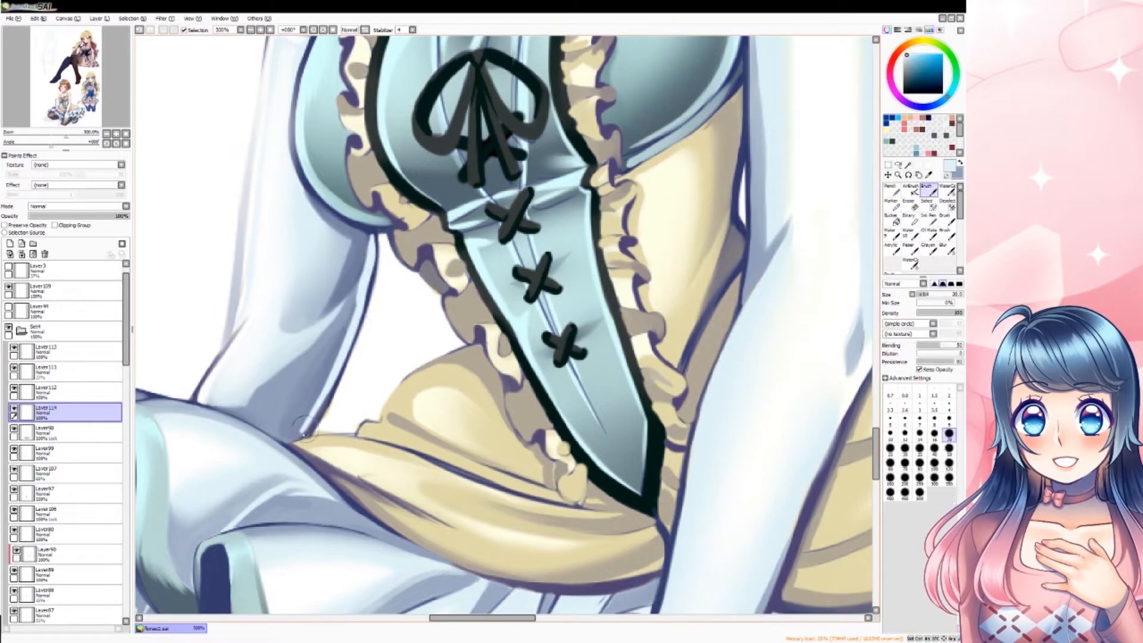
{"action": "scroll", "coordinate": [165, 93], "scroll_direction": "down", "scroll_amount": 5}
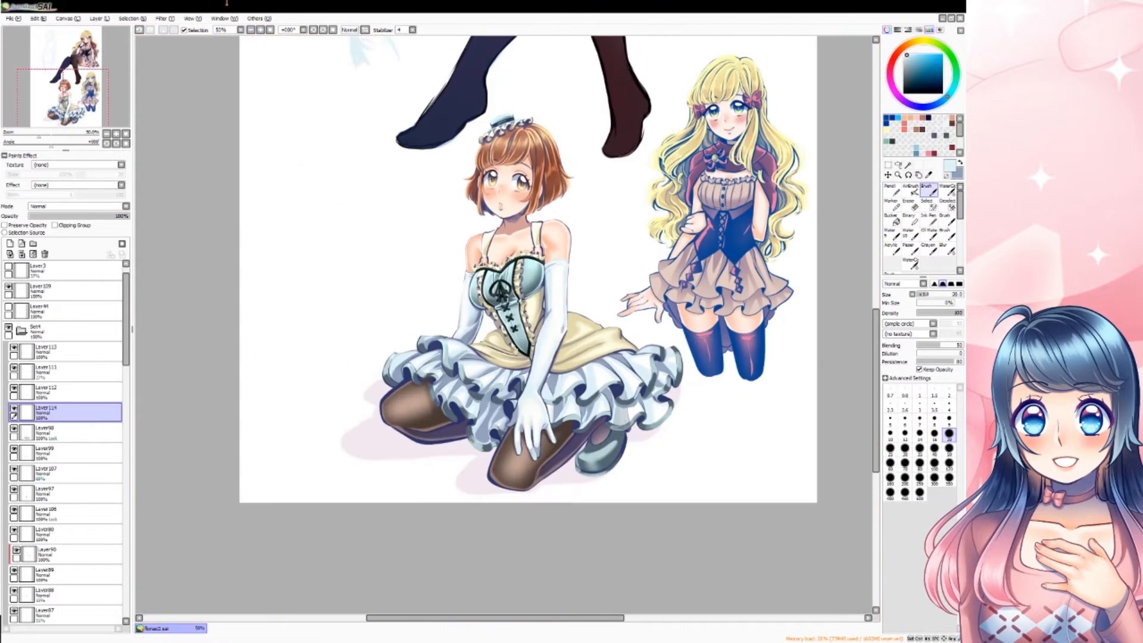
{"action": "scroll", "coordinate": [507, 515], "scroll_direction": "up", "scroll_amount": 2}
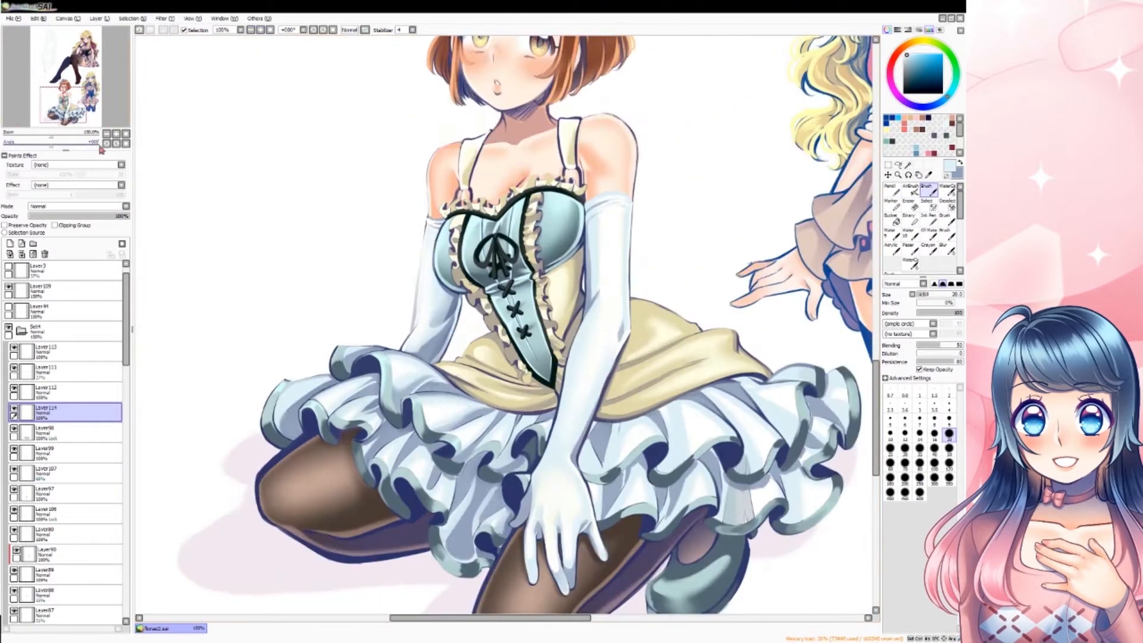
- On the skirt layer, shade the upper ruffle's folds beneath the yellow sash in grey-blue
{"action": "left_click", "coordinate": [16, 430]}
{"action": "scroll", "coordinate": [520, 316], "scroll_direction": "up", "scroll_amount": 3}
{"action": "key", "text": "n"}
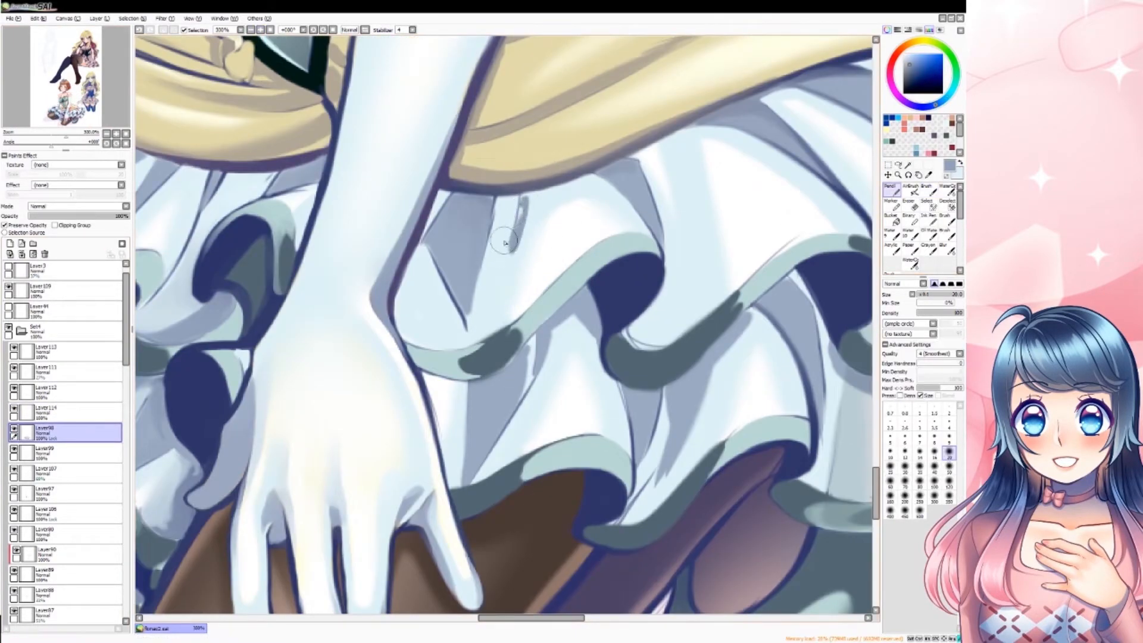
{"action": "key", "text": "b"}
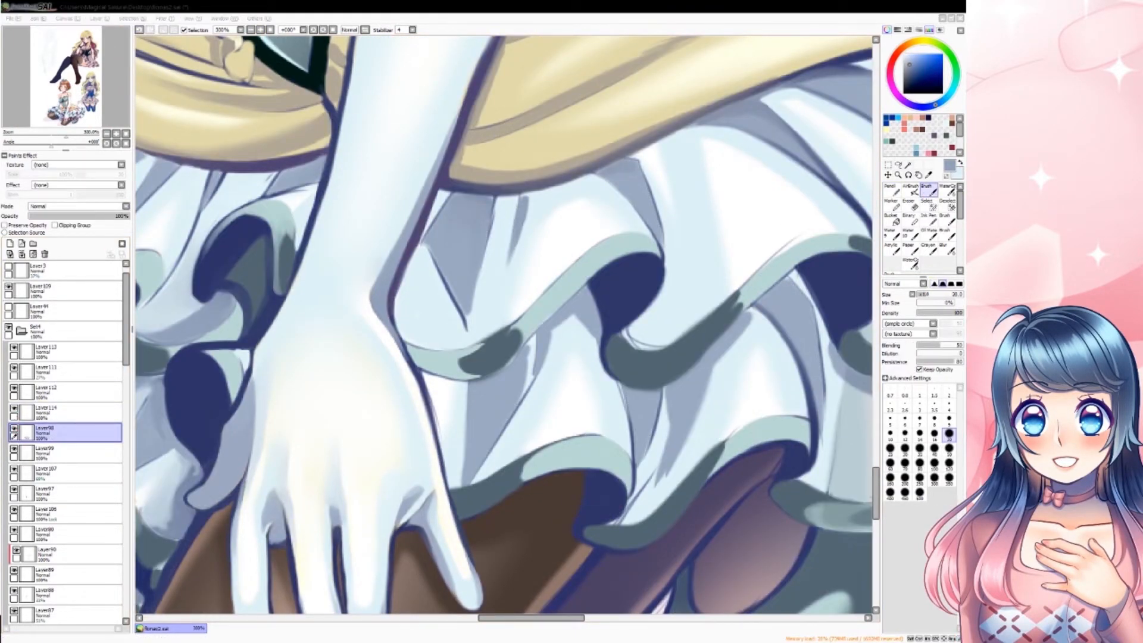
{"action": "left_click_drag", "start_coordinate": [524, 205], "coordinate": [506, 283]}
{"action": "mouse_move", "coordinate": [578, 209]}
{"action": "left_mouse_down"}
{"action": "mouse_move", "coordinate": [522, 201]}
{"action": "mouse_move", "coordinate": [594, 178]}
{"action": "left_mouse_up"}
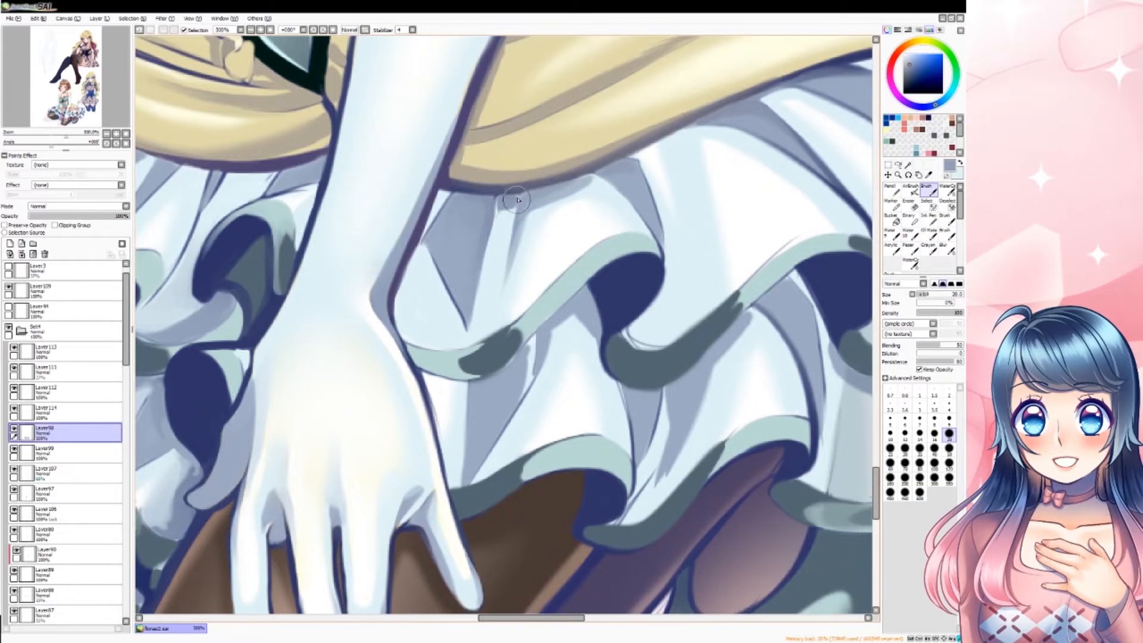
{"action": "mouse_move", "coordinate": [398, 220]}
{"action": "left_mouse_down"}
{"action": "mouse_move", "coordinate": [424, 206]}
{"action": "mouse_move", "coordinate": [447, 276]}
{"action": "left_mouse_up"}
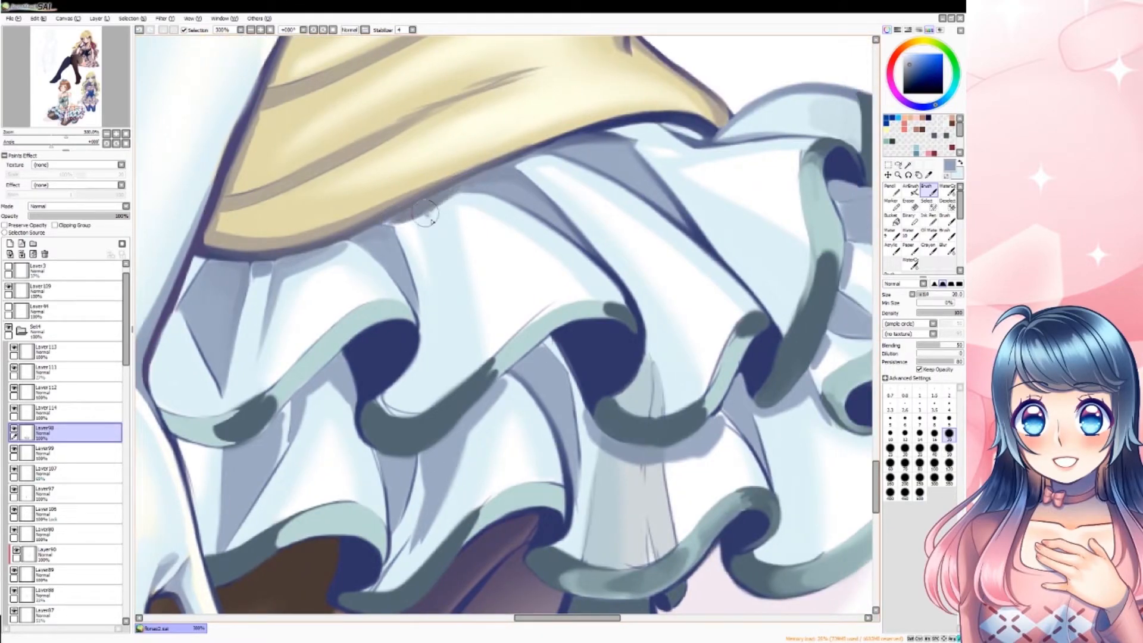
- Soften the upper ruffle's folds below the sash with pale blue using the Brush
{"action": "left_click", "coordinate": [960, 162]}
{"action": "left_click", "coordinate": [934, 450]}
{"action": "left_click_drag", "start_coordinate": [436, 235], "coordinate": [471, 335]}
{"action": "left_click_drag", "start_coordinate": [471, 242], "coordinate": [474, 319]}
- Touch up the skirt's middle folds near the ruffle trim in sampled pale blue with the Pencil
{"action": "left_click", "coordinate": [947, 190]}
{"action": "left_click", "coordinate": [890, 190]}
{"action": "left_click_drag", "start_coordinate": [542, 306], "coordinate": [497, 340]}
{"action": "left_click", "coordinate": [928, 175]}
{"action": "left_click", "coordinate": [763, 247]}
{"action": "left_click", "coordinate": [891, 190]}
{"action": "mouse_move", "coordinate": [390, 402]}
{"action": "left_mouse_down"}
{"action": "mouse_move", "coordinate": [413, 398]}
{"action": "mouse_move", "coordinate": [387, 401]}
{"action": "left_mouse_up"}
- Shade the lower ruffle's folds beside the front hand in grey-blue and soften them with pale blue using the Brush
{"action": "left_click", "coordinate": [72, 125]}
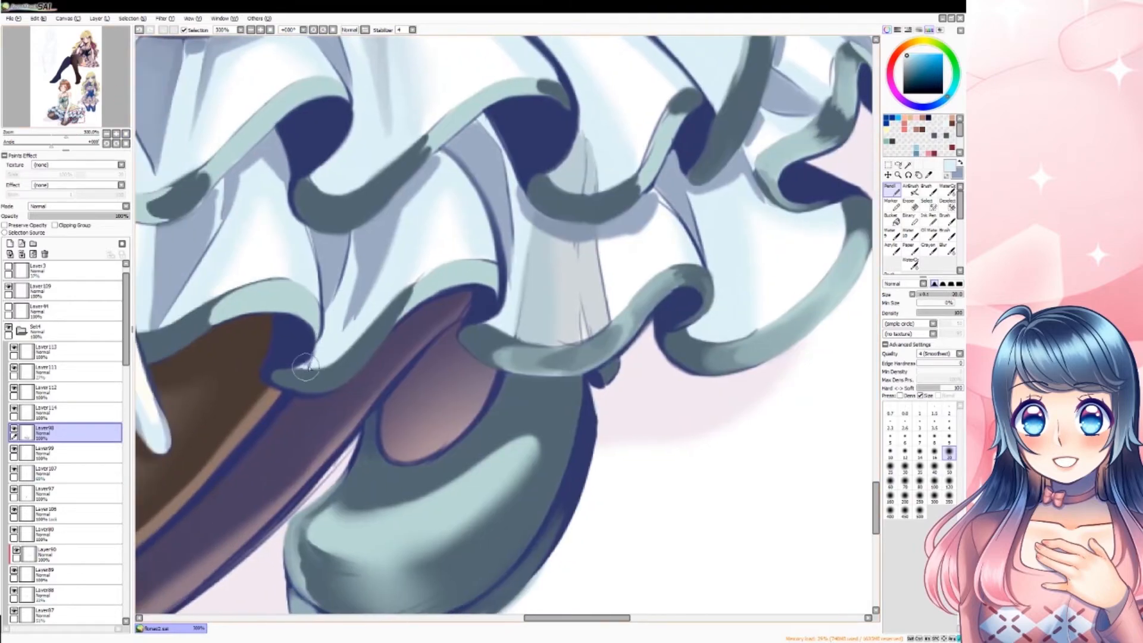
{"action": "left_click_drag", "start_coordinate": [77, 118], "coordinate": [71, 118]}
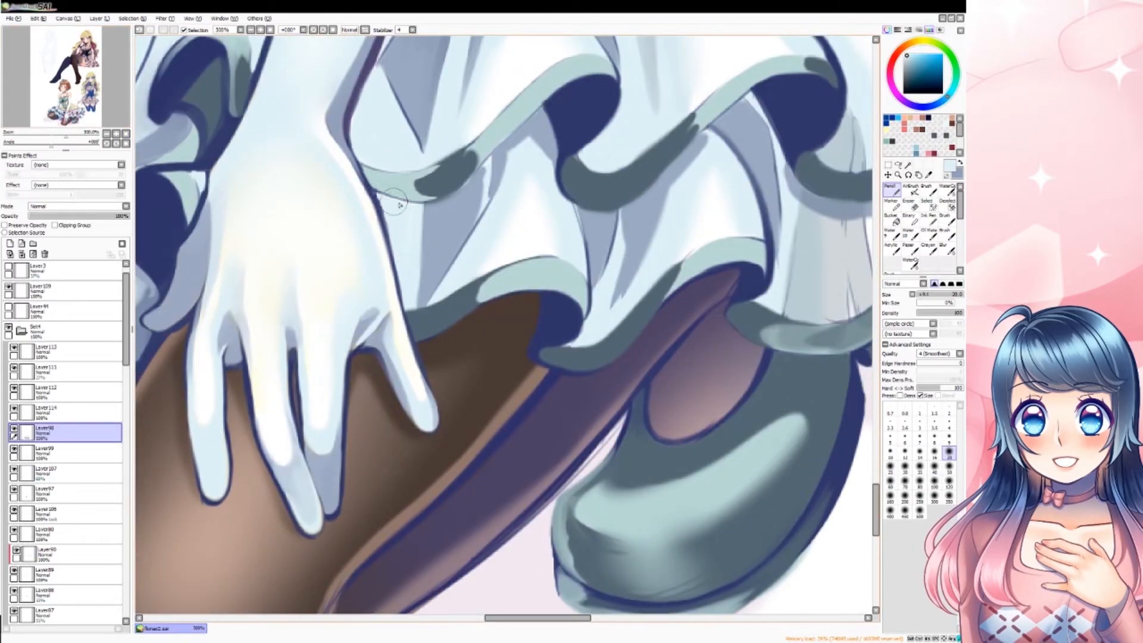
{"action": "left_click", "coordinate": [407, 228], "text": "alt"}
{"action": "key", "text": "b"}
{"action": "key", "text": "h"}
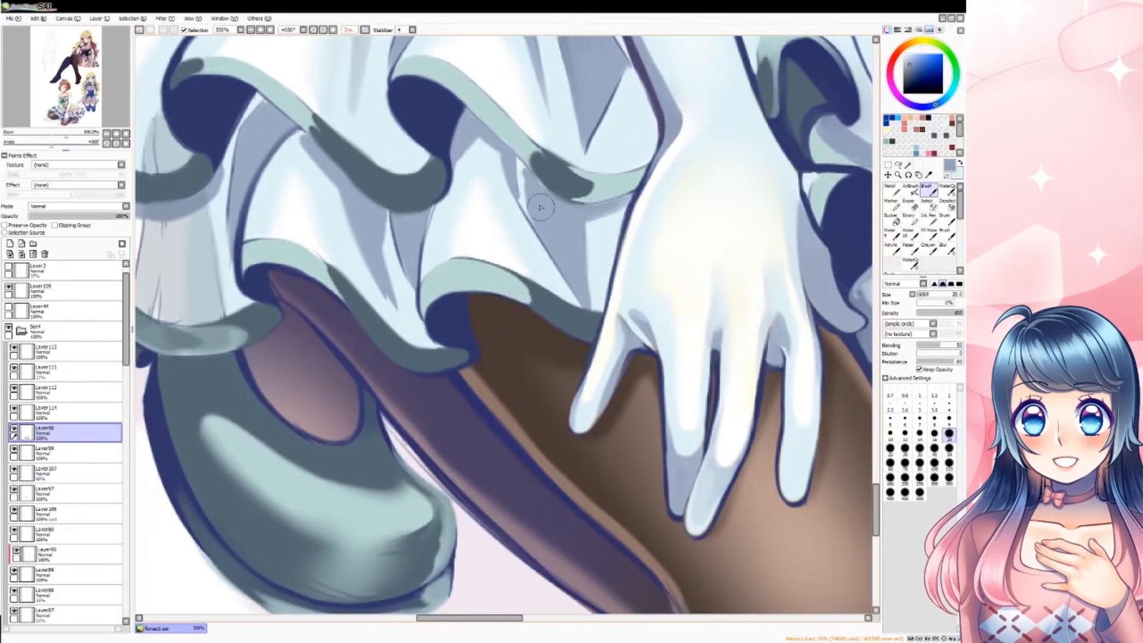
{"action": "left_click", "coordinate": [959, 162]}
{"action": "mouse_move", "coordinate": [381, 232]}
{"action": "left_mouse_down"}
{"action": "mouse_move", "coordinate": [394, 293]}
{"action": "mouse_move", "coordinate": [351, 256]}
{"action": "left_mouse_up"}
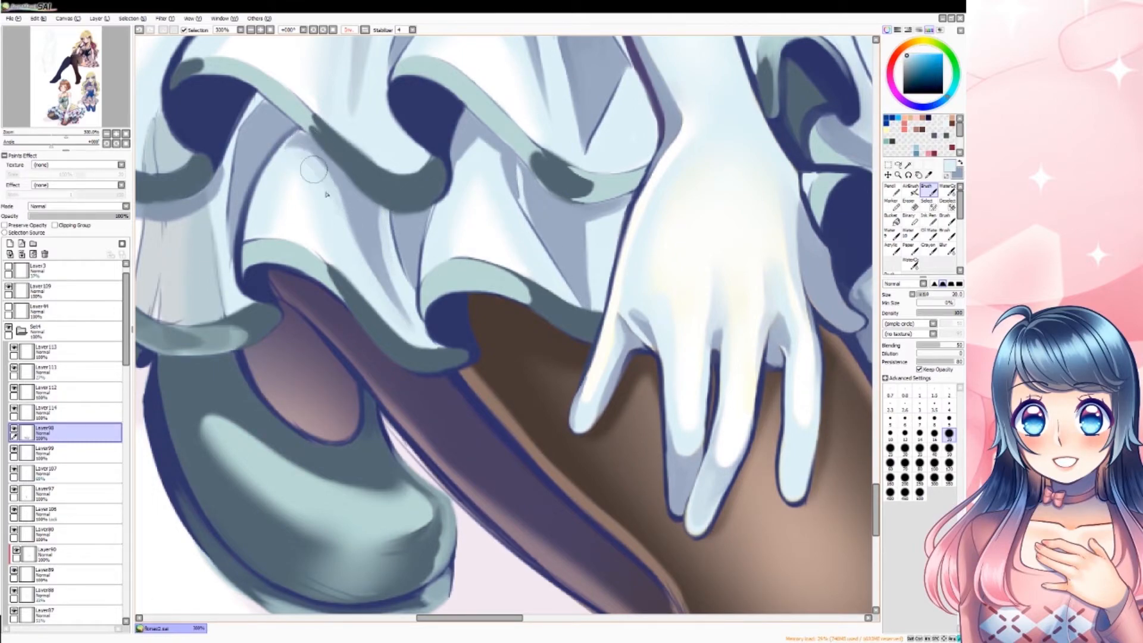
{"action": "left_click", "coordinate": [444, 206], "text": "alt"}
{"action": "key", "text": "h"}
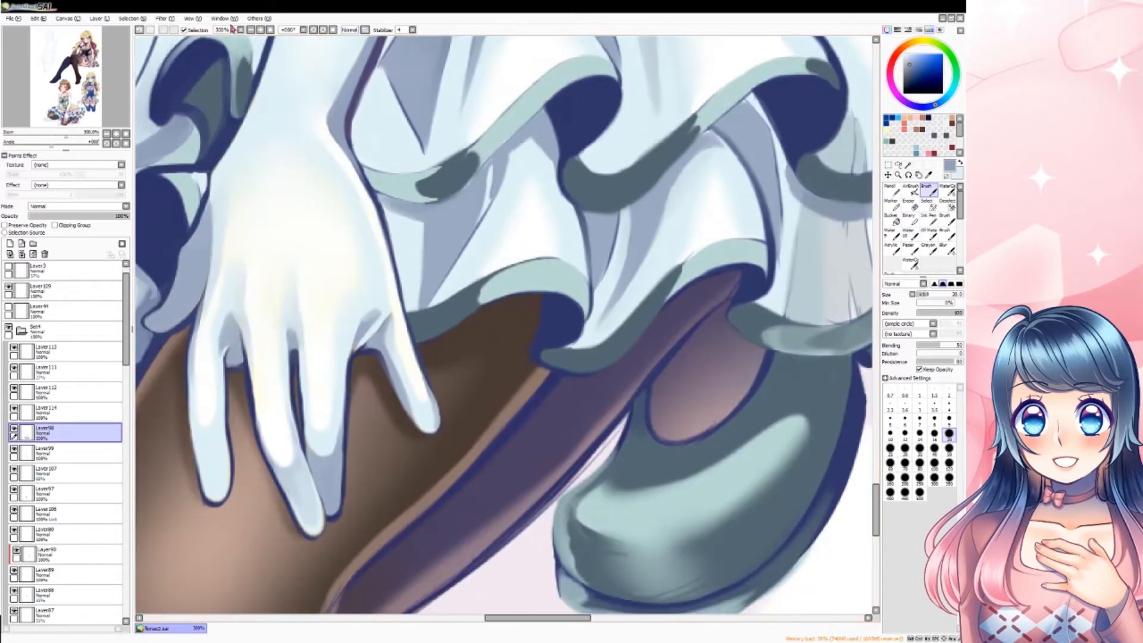
{"action": "scroll", "coordinate": [595, 238], "scroll_direction": "down", "scroll_amount": 3}
{"action": "scroll", "coordinate": [735, 164], "scroll_direction": "up", "scroll_amount": 3}
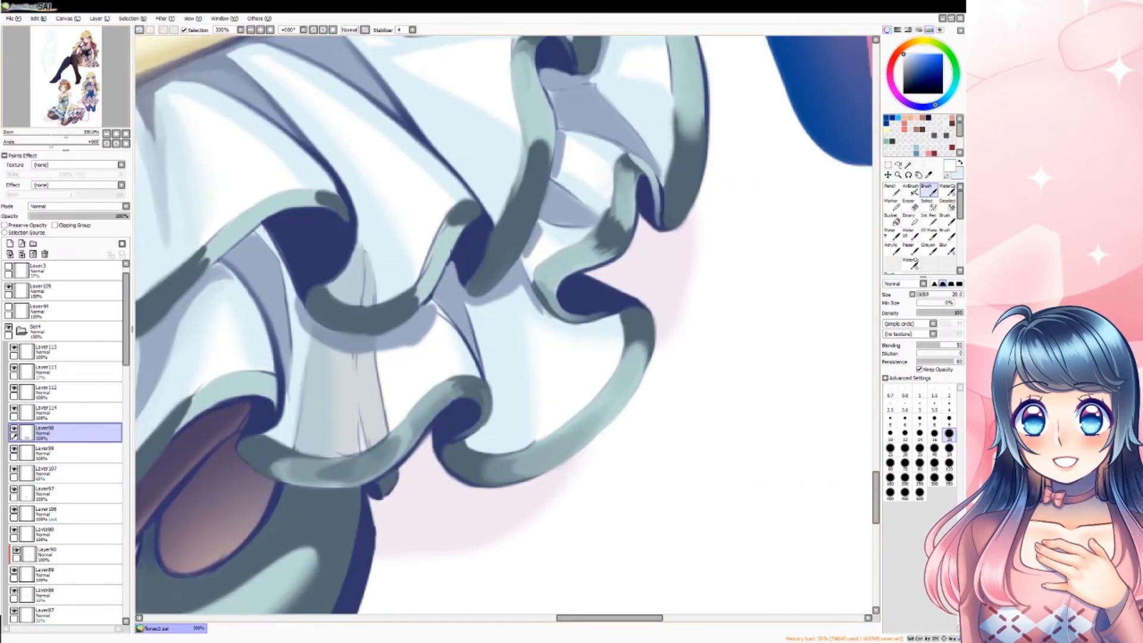
- Deepen the skirt's folds beneath the yellow sash, beside the gloved arm, in sampled grey-blue
{"action": "left_click_drag", "start_coordinate": [447, 327], "coordinate": [693, 282]}
{"action": "key", "text": "x"}
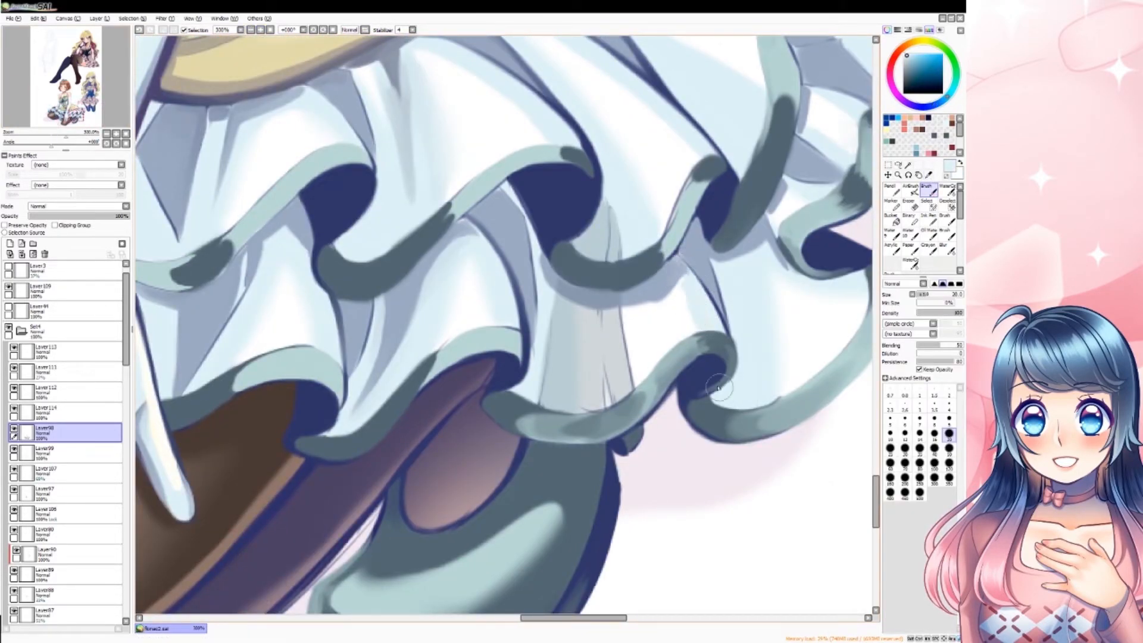
{"action": "scroll", "coordinate": [553, 390], "scroll_direction": "down", "scroll_amount": 3}
{"action": "left_click_drag", "start_coordinate": [369, 286], "coordinate": [554, 329]}
{"action": "scroll", "coordinate": [677, 114], "scroll_direction": "up", "scroll_amount": 3}
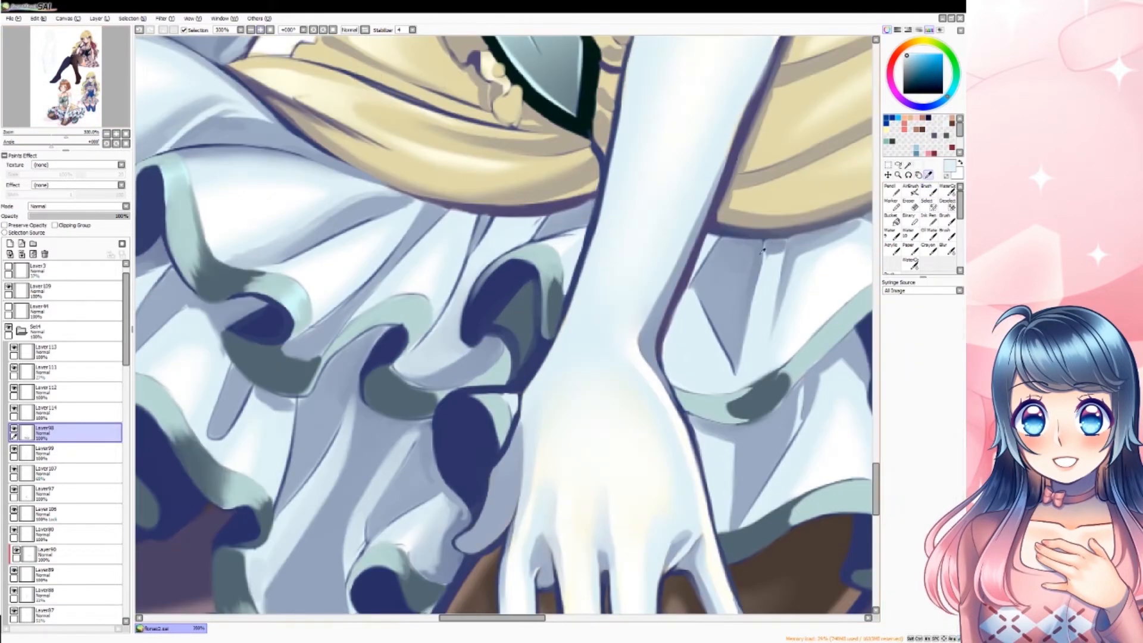
{"action": "left_click", "coordinate": [296, 395], "text": "alt"}
{"action": "left_click", "coordinate": [894, 191]}
{"action": "mouse_move", "coordinate": [458, 286]}
{"action": "left_mouse_down"}
{"action": "mouse_move", "coordinate": [410, 363]}
{"action": "mouse_move", "coordinate": [464, 381]}
{"action": "mouse_move", "coordinate": [476, 250]}
{"action": "mouse_move", "coordinate": [463, 354]}
{"action": "left_mouse_up"}
{"action": "key", "text": "b"}
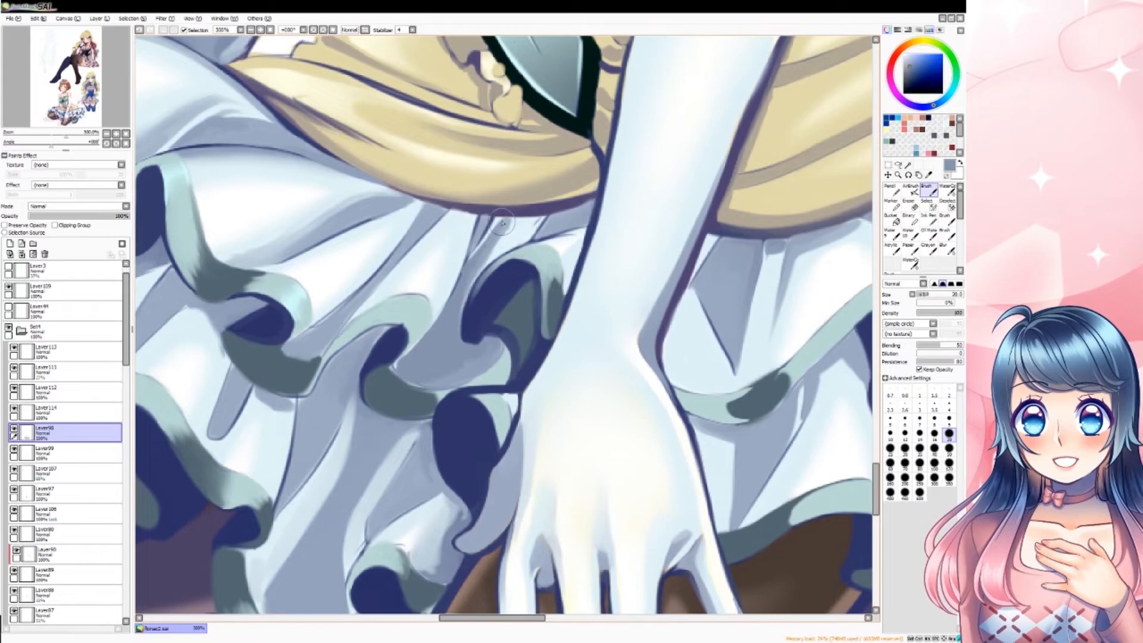
- Reinforce the outline of the cream ruffle along the bodice in sampled dark navy with the Pencil
{"action": "left_click", "coordinate": [252, 31]}
{"action": "left_click_drag", "start_coordinate": [51, 146], "coordinate": [61, 146]}
{"action": "scroll", "coordinate": [553, 262], "scroll_direction": "up", "scroll_amount": 5}
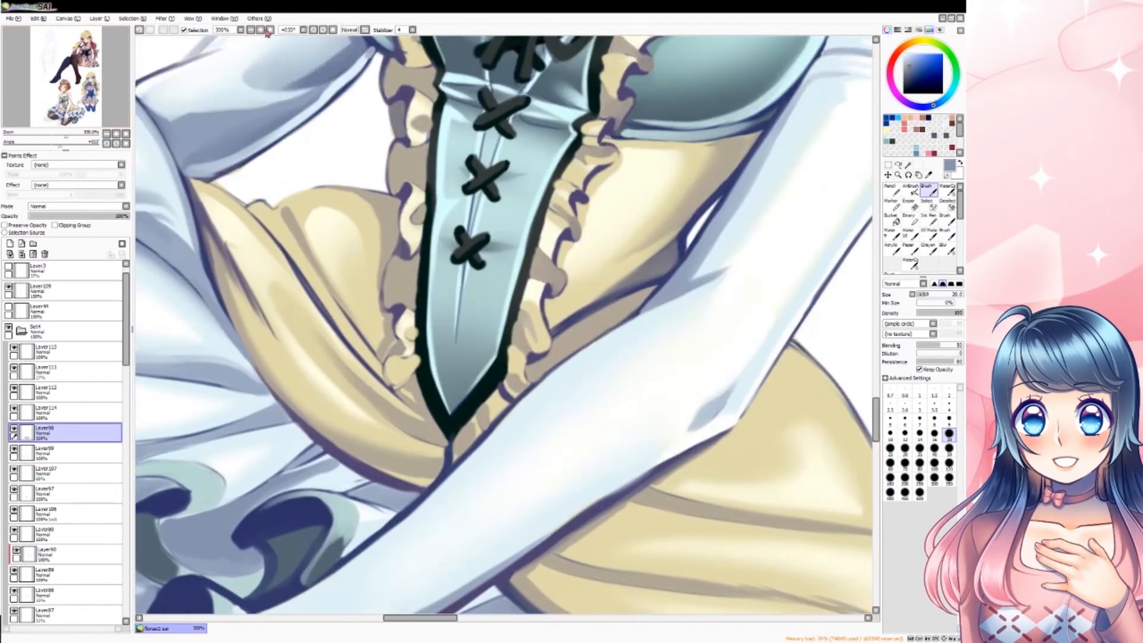
{"action": "left_click", "coordinate": [430, 503], "text": "alt"}
{"action": "left_click", "coordinate": [891, 190]}
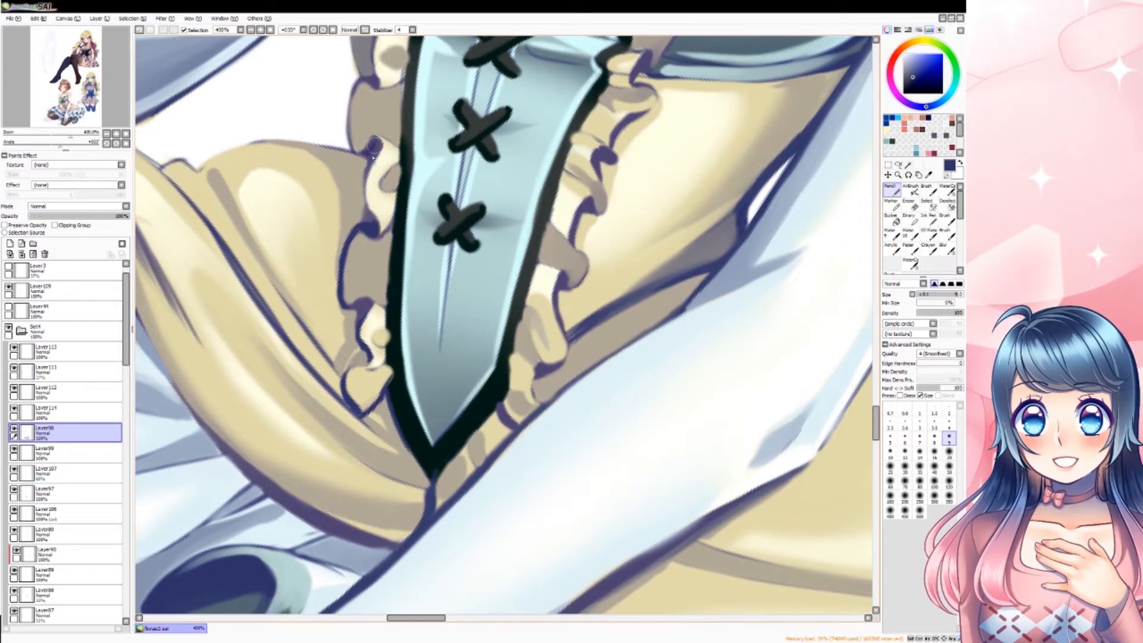
{"action": "left_click_drag", "start_coordinate": [363, 181], "coordinate": [375, 141]}
{"action": "left_click", "coordinate": [252, 30]}
{"action": "left_click", "coordinate": [252, 30]}
{"action": "left_click", "coordinate": [260, 30]}
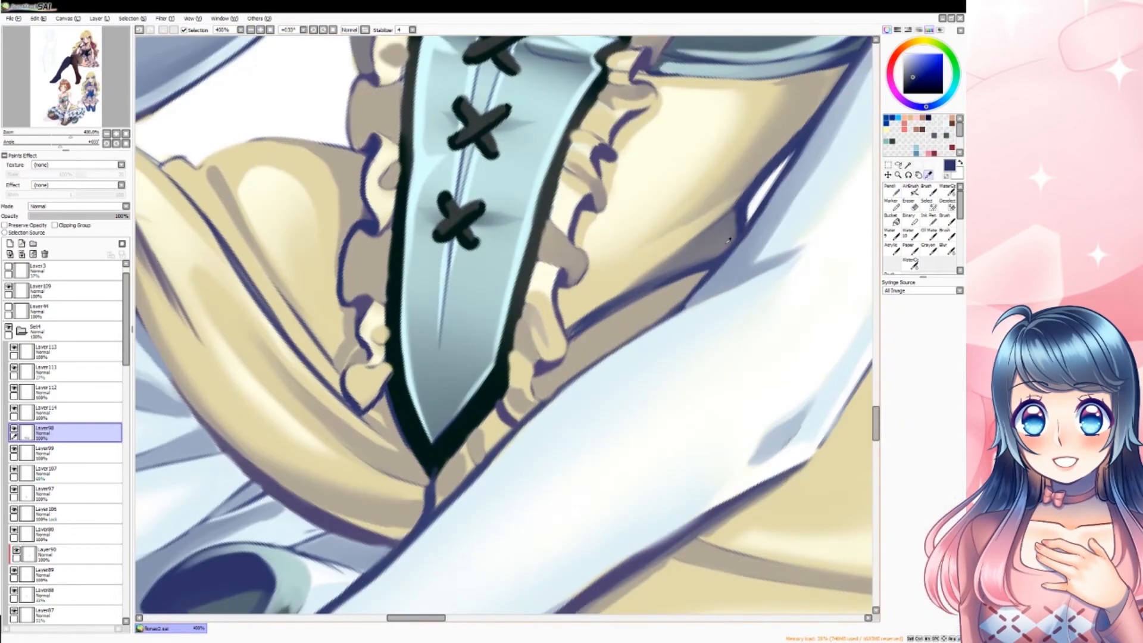
- Shade the folds of the cream ruffle beside the bodice in sampled grey-brown with the Pencil at size 20
{"action": "left_click", "coordinate": [356, 99], "text": "alt"}
{"action": "left_click", "coordinate": [948, 453]}
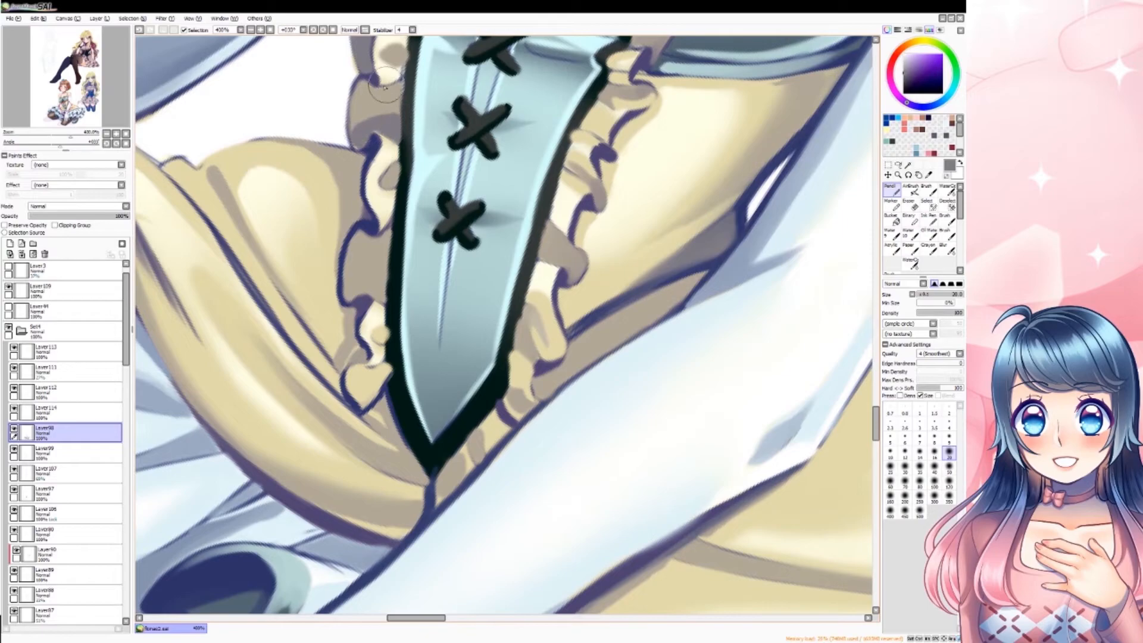
{"action": "left_click_drag", "start_coordinate": [364, 242], "coordinate": [377, 291]}
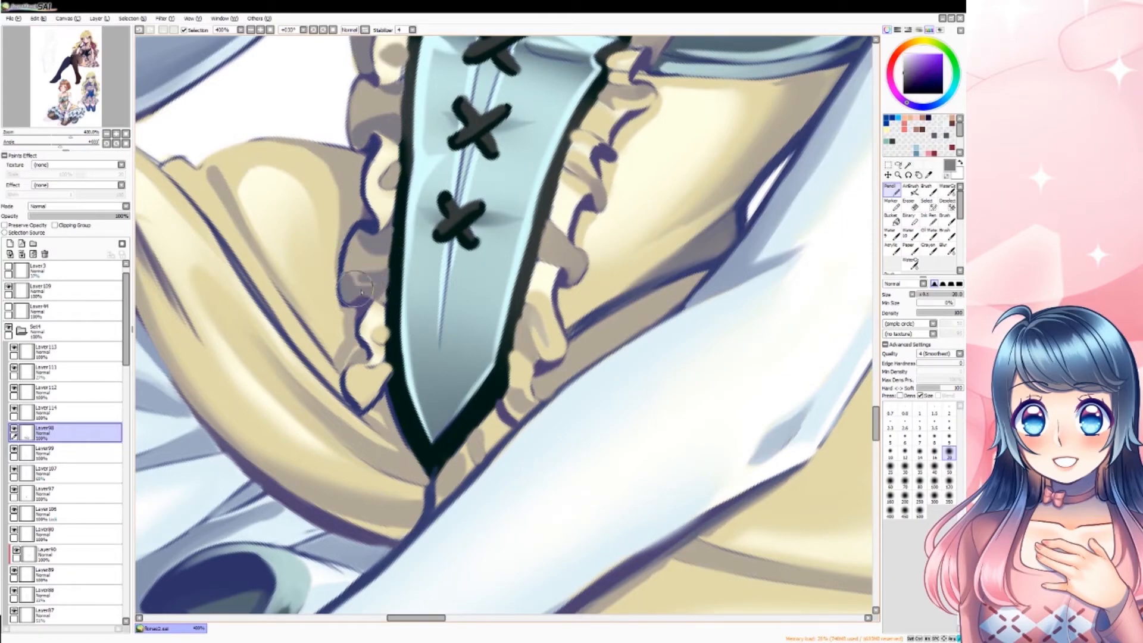
{"action": "left_click", "coordinate": [251, 30]}
{"action": "left_click", "coordinate": [251, 30]}
{"action": "left_click", "coordinate": [251, 30]}
{"action": "left_click", "coordinate": [251, 30]}
{"action": "left_click", "coordinate": [251, 30]}
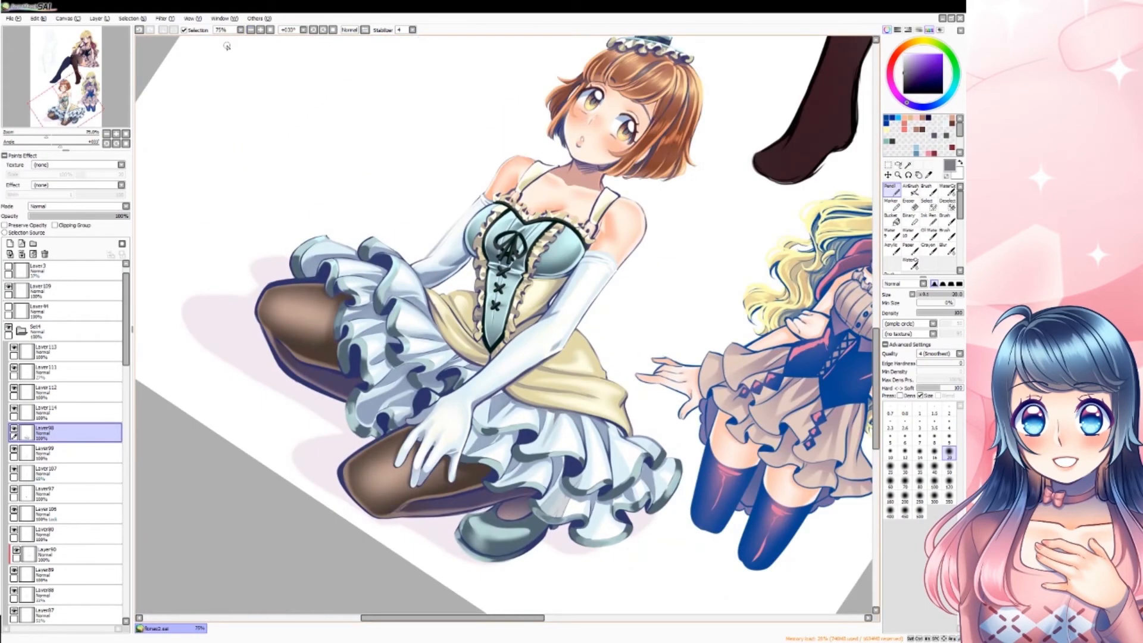
- On Layer112, paint shadows on the skin along both dress straps in sampled brownish pink
{"action": "left_click", "coordinate": [46, 351]}
{"action": "left_click", "coordinate": [46, 390]}
{"action": "key", "text": "Home"}
{"action": "scroll", "coordinate": [411, 351], "scroll_direction": "up", "scroll_amount": 4}
{"action": "left_click", "coordinate": [312, 311], "text": "alt"}
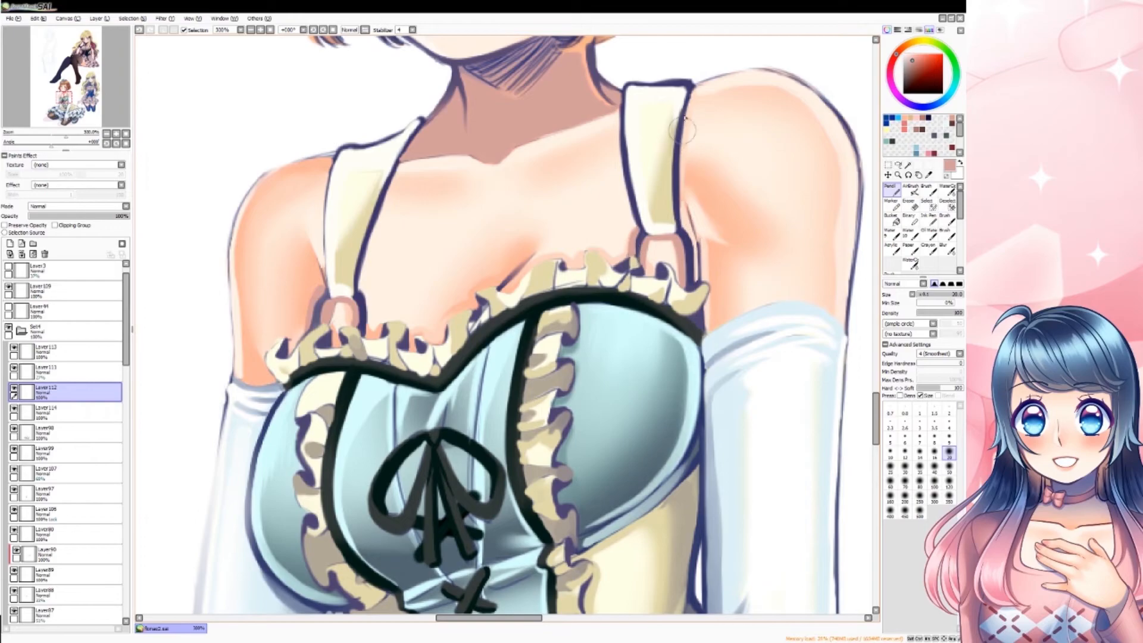
{"action": "left_click_drag", "start_coordinate": [684, 89], "coordinate": [679, 215]}
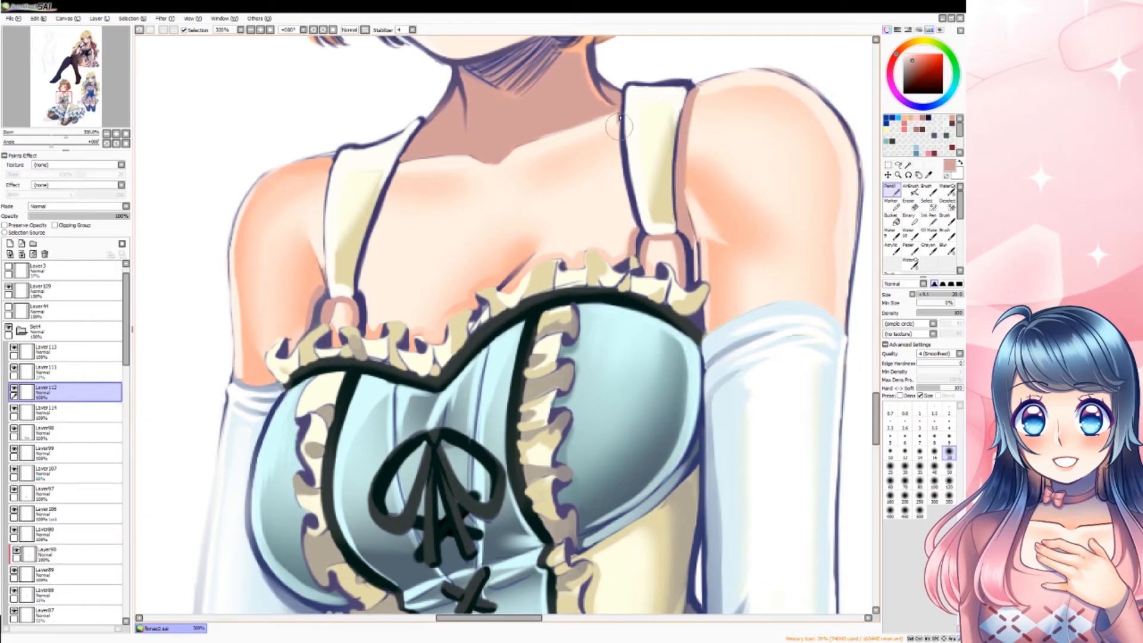
{"action": "left_click_drag", "start_coordinate": [619, 104], "coordinate": [634, 229]}
{"action": "mouse_move", "coordinate": [326, 161]}
{"action": "left_mouse_down"}
{"action": "mouse_move", "coordinate": [322, 270]}
{"action": "mouse_move", "coordinate": [316, 263]}
{"action": "mouse_move", "coordinate": [403, 162]}
{"action": "left_mouse_up"}
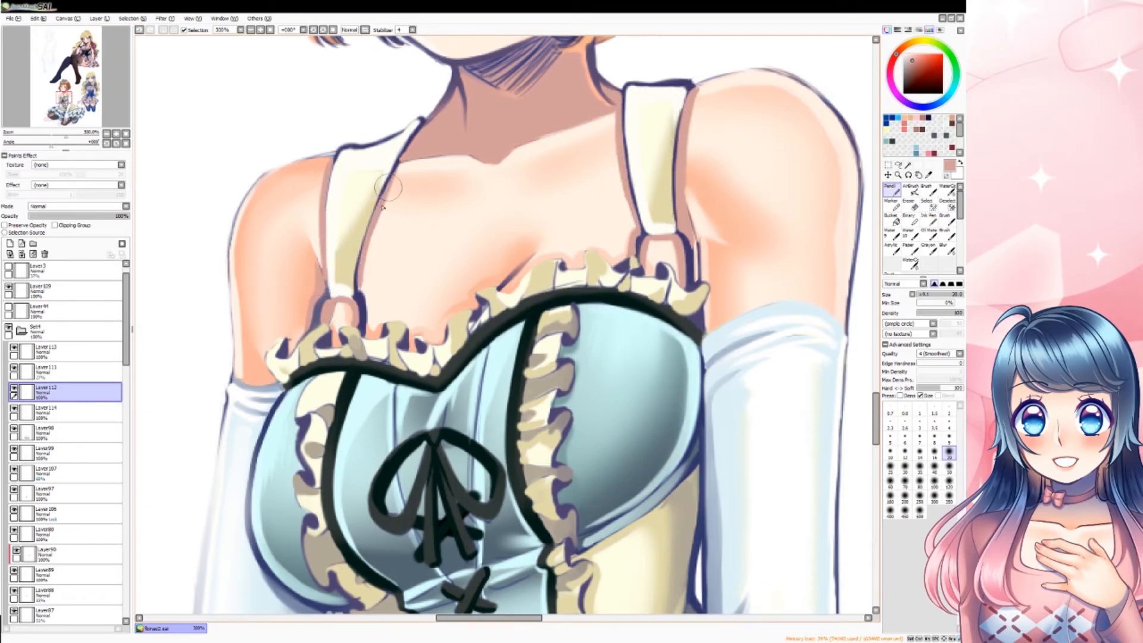
{"action": "scroll", "coordinate": [56, 35], "scroll_direction": "down", "scroll_amount": 6}
{"action": "left_click_drag", "start_coordinate": [56, 35], "coordinate": [57, 37]}
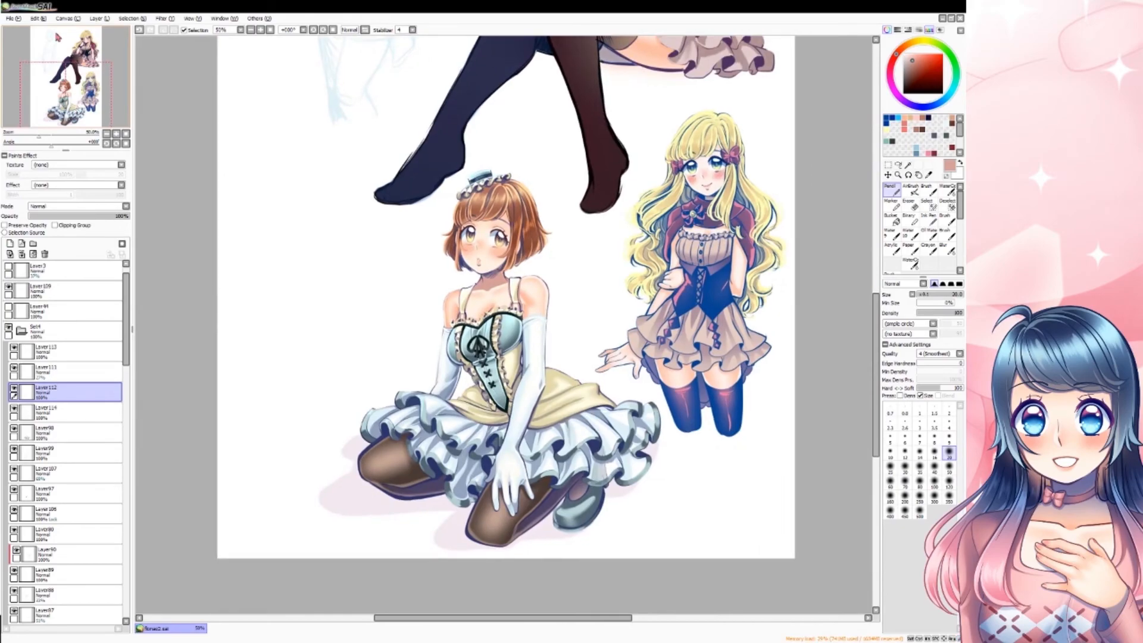
- Merge several layers low in the seated girl's layer folder down, one by one, into the layers beneath them
{"action": "scroll", "coordinate": [72, 417], "scroll_direction": "down", "scroll_amount": 10}
{"action": "left_click", "coordinate": [71, 450]}
{"action": "left_click", "coordinate": [21, 254]}
{"action": "left_click", "coordinate": [22, 430]}
{"action": "left_click", "coordinate": [21, 254]}
{"action": "left_click", "coordinate": [20, 410]}
{"action": "left_click", "coordinate": [21, 254]}
{"action": "left_click", "coordinate": [21, 389]}
{"action": "left_click", "coordinate": [22, 254]}
{"action": "left_click", "coordinate": [23, 349]}
{"action": "left_click", "coordinate": [22, 309]}
{"action": "left_click", "coordinate": [22, 254]}
{"action": "left_click", "coordinate": [23, 289]}
{"action": "scroll", "coordinate": [19, 375], "scroll_direction": "up", "scroll_amount": 3}
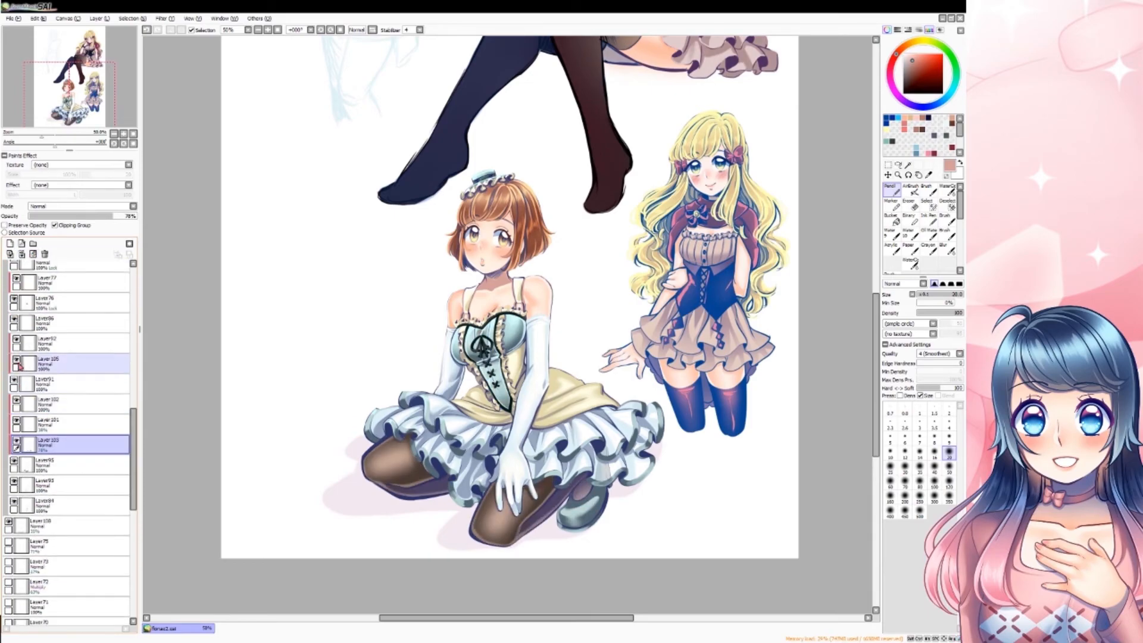
- Merge Layer105 and the layer directly above it down into the layers beneath
{"action": "left_click", "coordinate": [21, 364]}
{"action": "left_click", "coordinate": [22, 254]}
{"action": "left_click", "coordinate": [23, 345]}
{"action": "left_click", "coordinate": [22, 254]}
{"action": "left_click", "coordinate": [23, 303]}
{"action": "scroll", "coordinate": [17, 494], "scroll_direction": "up", "scroll_amount": 3}
- Merge two more of the girl's layers down, undoing a trial move of one layer within the stack
{"action": "left_click", "coordinate": [16, 494]}
{"action": "left_click", "coordinate": [21, 255]}
{"action": "left_click_drag", "start_coordinate": [22, 394], "coordinate": [28, 481]}
{"action": "key", "text": "ctrl+z"}
{"action": "left_click", "coordinate": [22, 255]}
- Set a layer to full opacity, and merge further layers down after moving one lower in the stack
{"action": "left_click", "coordinate": [25, 375]}
{"action": "left_click", "coordinate": [129, 216]}
{"action": "left_click", "coordinate": [18, 355]}
{"action": "left_click_drag", "start_coordinate": [32, 353], "coordinate": [31, 462]}
{"action": "left_click", "coordinate": [22, 254]}
{"action": "left_click", "coordinate": [28, 314]}
{"action": "left_click", "coordinate": [22, 254]}
- Examine what Layer88, Layer89 and Layer90 contribute by hiding and showing each one
{"action": "left_click_drag", "start_coordinate": [134, 431], "coordinate": [133, 378]}
{"action": "left_click", "coordinate": [14, 356]}
{"action": "left_click", "coordinate": [13, 355]}
{"action": "left_click", "coordinate": [13, 356]}
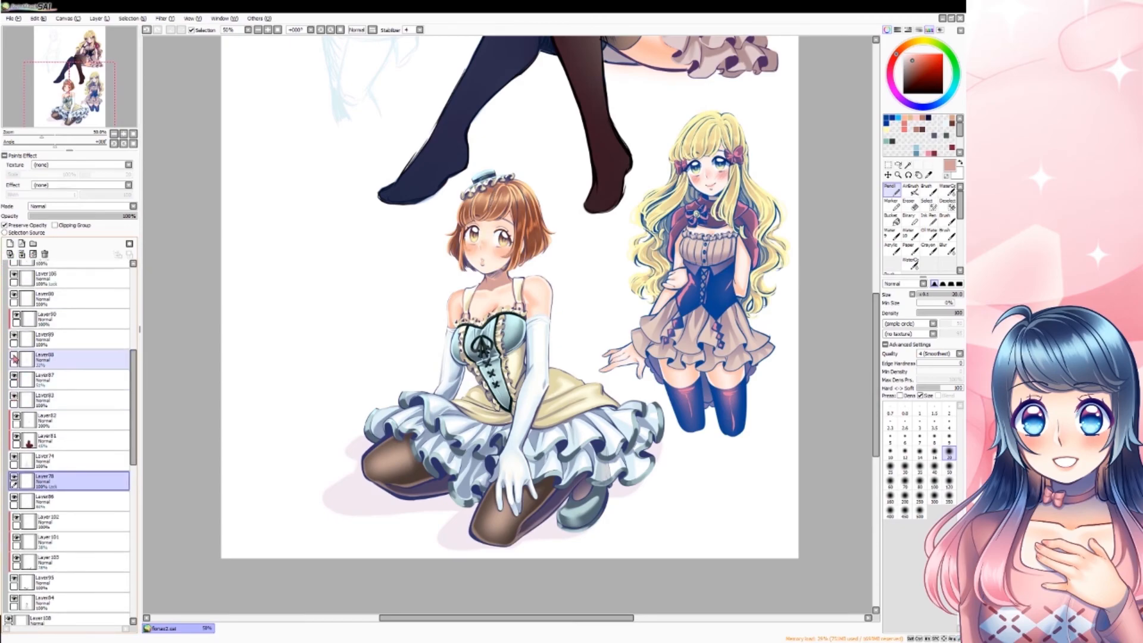
{"action": "left_click", "coordinate": [13, 356]}
{"action": "left_click", "coordinate": [14, 336]}
{"action": "left_click", "coordinate": [13, 336]}
{"action": "left_click", "coordinate": [16, 316]}
{"action": "left_click", "coordinate": [16, 316]}
{"action": "scroll", "coordinate": [507, 325], "scroll_direction": "up", "scroll_amount": 2}
{"action": "scroll", "coordinate": [23, 353], "scroll_direction": "up", "scroll_amount": 3}
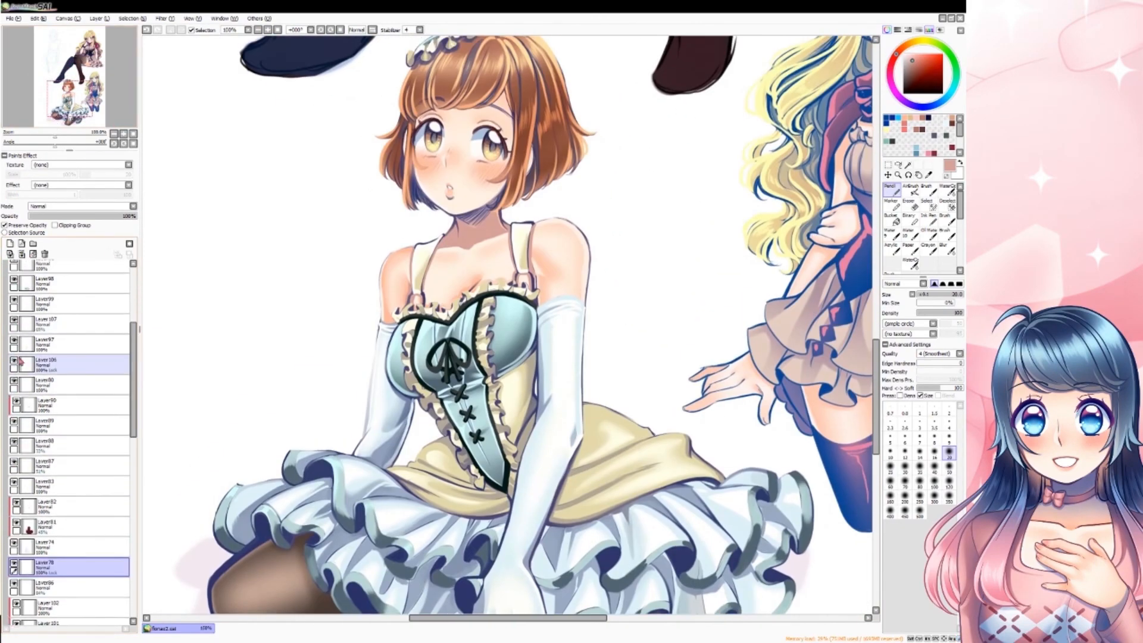
- Merge Layer97 down into Layer106 and adjust the opacity of Layer107
{"action": "left_click", "coordinate": [24, 344]}
{"action": "left_click", "coordinate": [23, 254]}
{"action": "left_click", "coordinate": [14, 320]}
{"action": "left_click", "coordinate": [14, 320]}
{"action": "left_click", "coordinate": [26, 324]}
{"action": "left_click", "coordinate": [87, 216]}
- Merge Layer98 down into Layer99 and check the neighbouring layers by hiding and showing them
{"action": "left_click", "coordinate": [26, 303]}
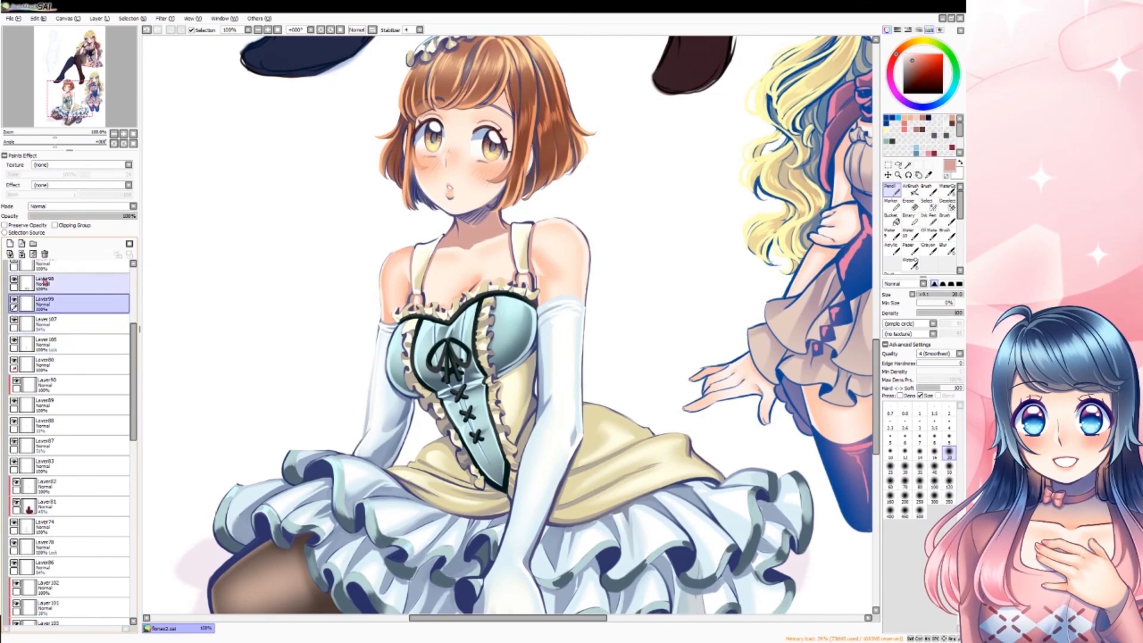
{"action": "left_click", "coordinate": [26, 283]}
{"action": "left_click", "coordinate": [22, 254]}
{"action": "left_click_drag", "start_coordinate": [133, 345], "coordinate": [133, 332]}
{"action": "left_click", "coordinate": [14, 300]}
{"action": "left_click", "coordinate": [14, 300]}
{"action": "left_click", "coordinate": [15, 280]}
{"action": "left_click", "coordinate": [14, 280]}
{"action": "mouse_move", "coordinate": [506, 381]}
{"action": "left_mouse_down"}
{"action": "mouse_move", "coordinate": [473, 256]}
{"action": "mouse_move", "coordinate": [383, 268]}
{"action": "mouse_move", "coordinate": [418, 179]}
{"action": "mouse_move", "coordinate": [446, 418]}
{"action": "left_mouse_up"}
{"action": "scroll", "coordinate": [13, 331], "scroll_direction": "up", "scroll_amount": 3}
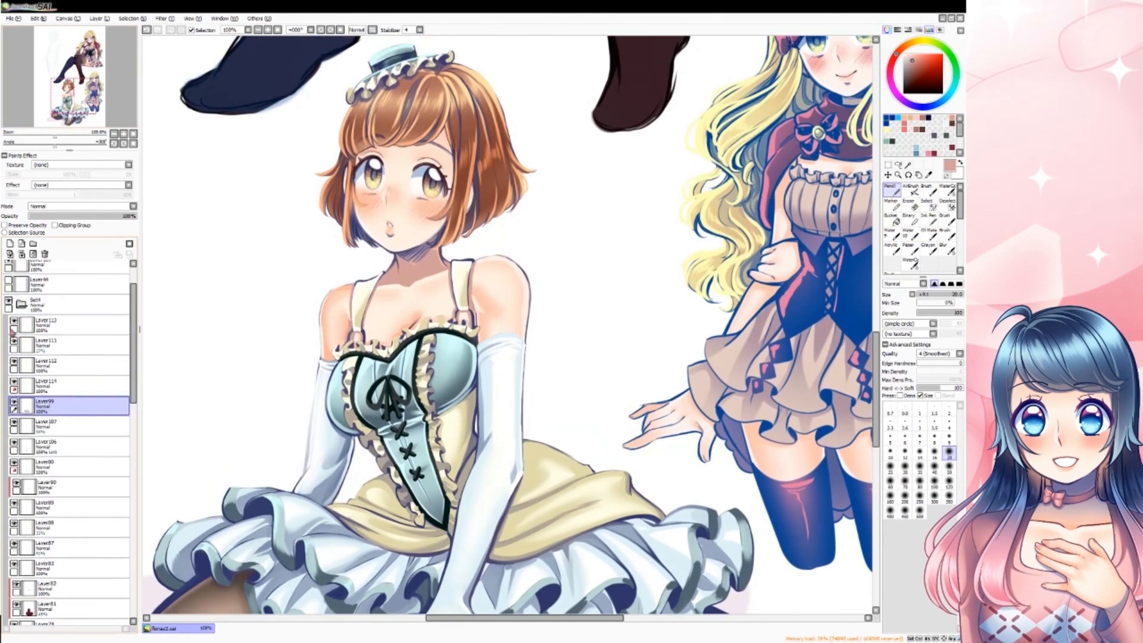